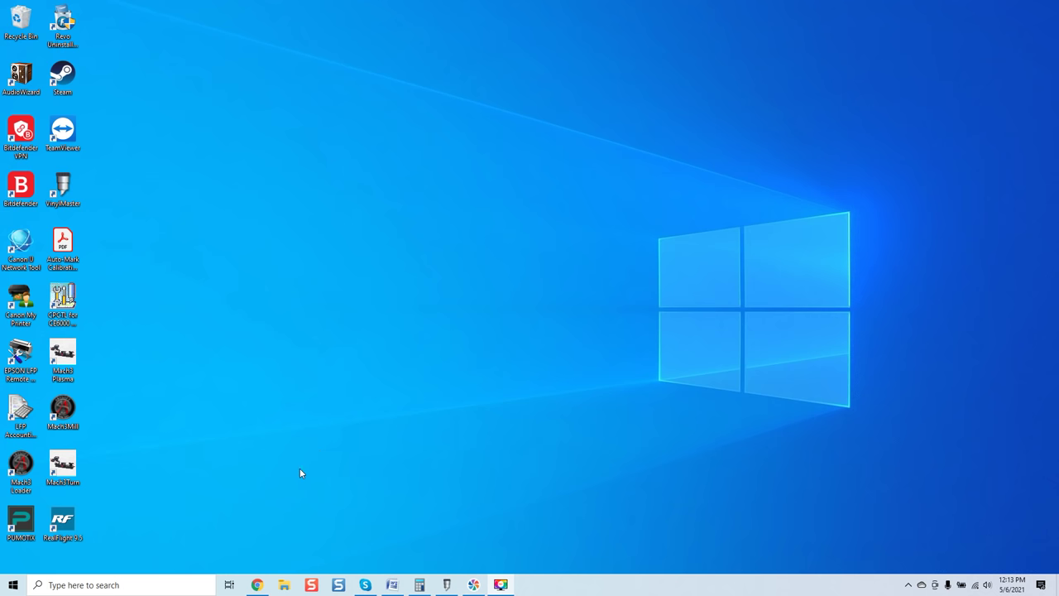
Launch PUMOTIX with the Milling (6 axes) workflow module, keeping the Dark color theme.
{"action": "double_click", "coordinate": [20, 520]}
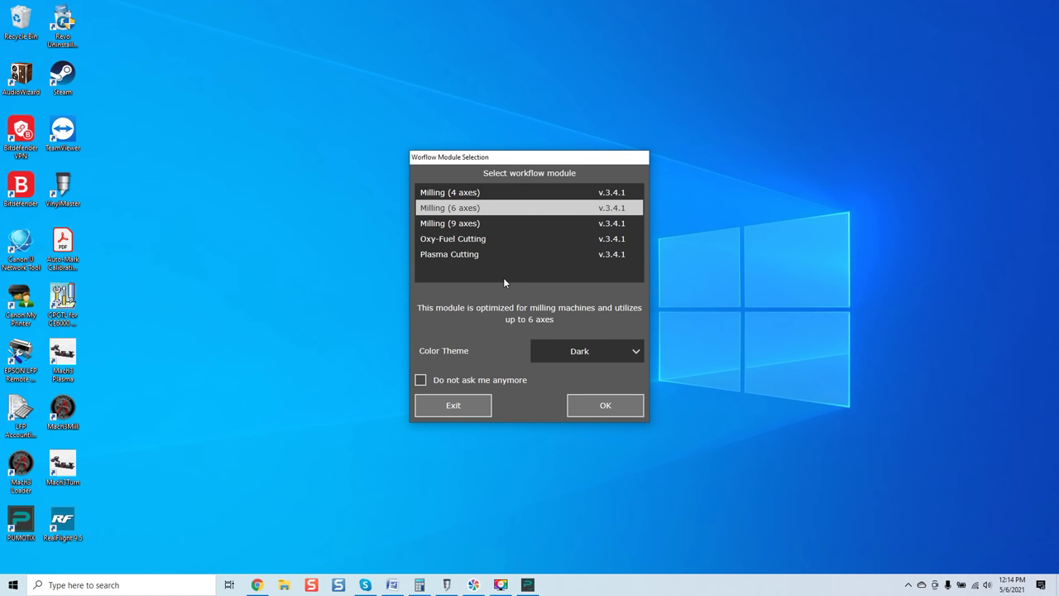
{"action": "left_click", "coordinate": [474, 224]}
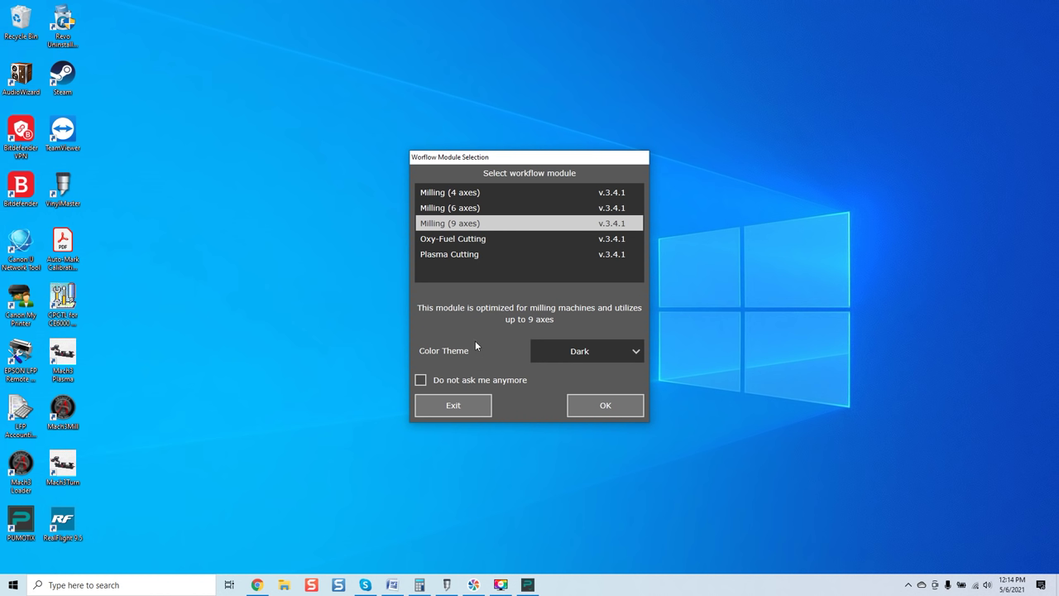
{"action": "left_click", "coordinate": [634, 355]}
{"action": "left_click", "coordinate": [637, 354]}
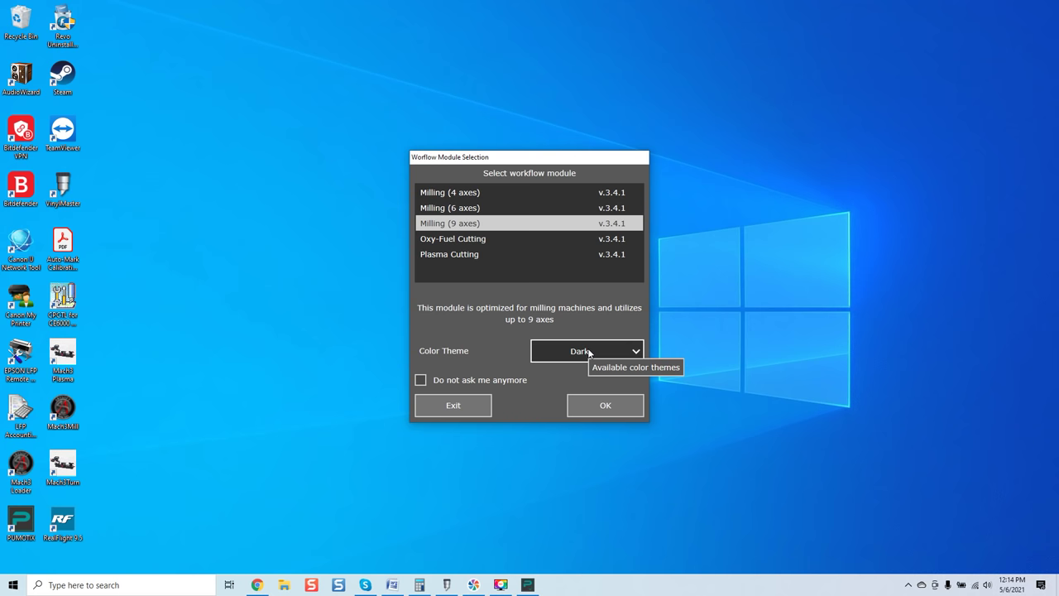
{"action": "double_click", "coordinate": [472, 209]}
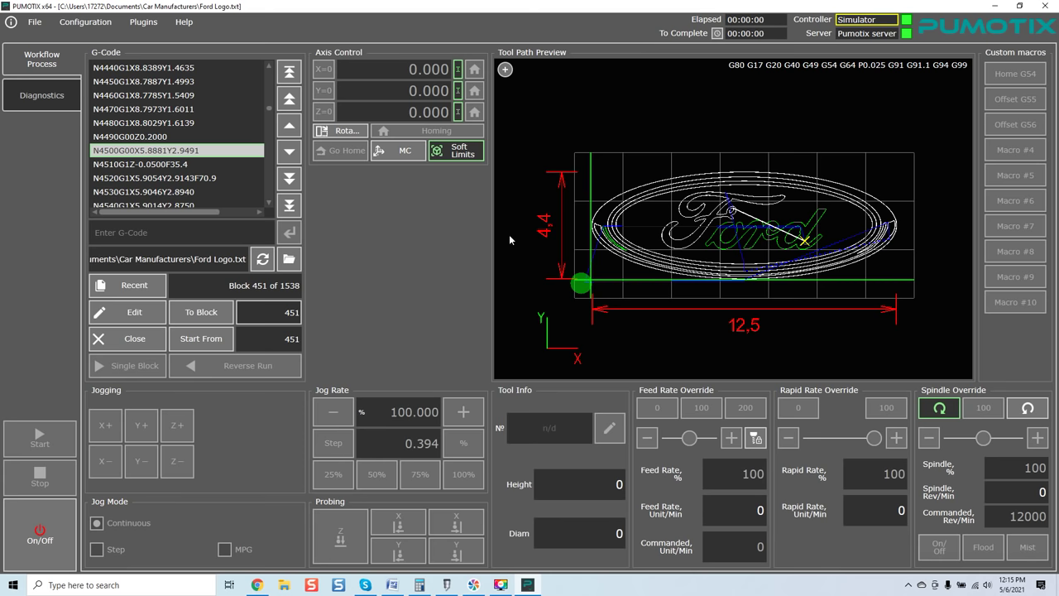
Rewind the Ford Logo G-code to its first block and view the Diagnostics screen before returning to the workflow process.
{"action": "left_click", "coordinate": [292, 73]}
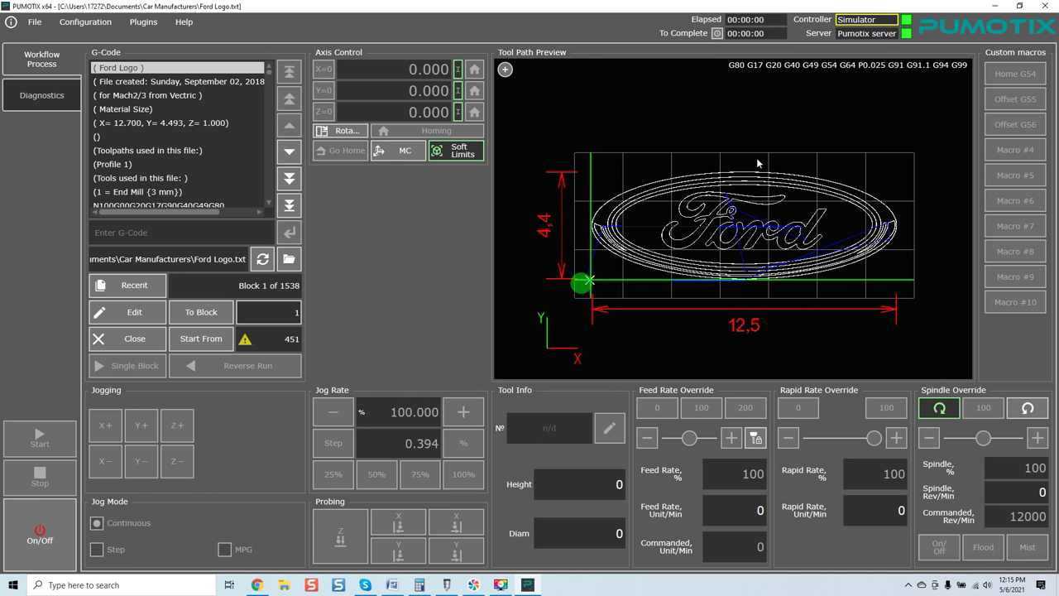
{"action": "left_click", "coordinate": [47, 542]}
{"action": "left_click", "coordinate": [50, 99]}
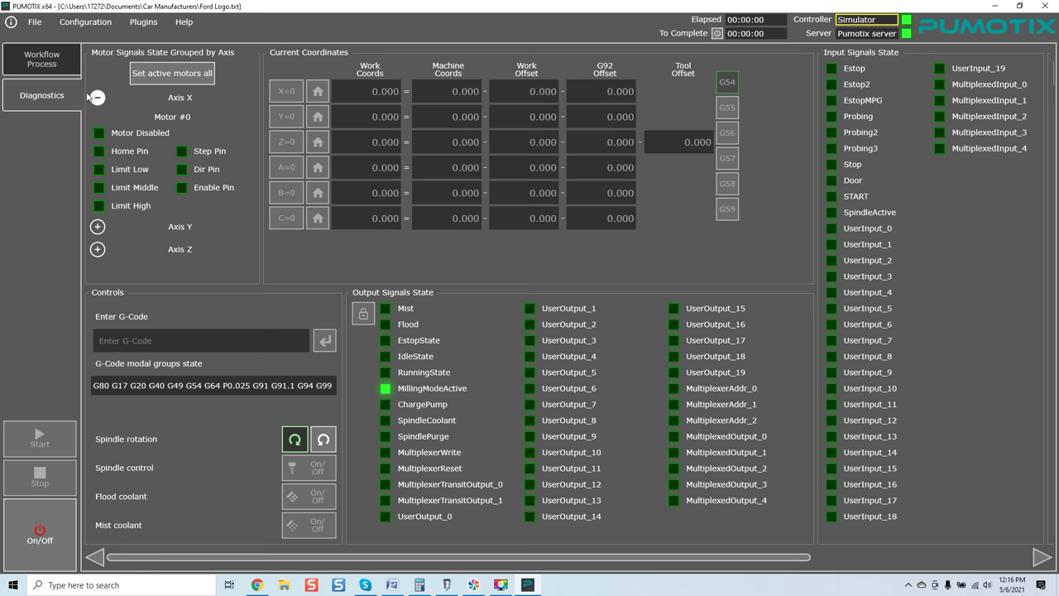
{"action": "left_click", "coordinate": [56, 71]}
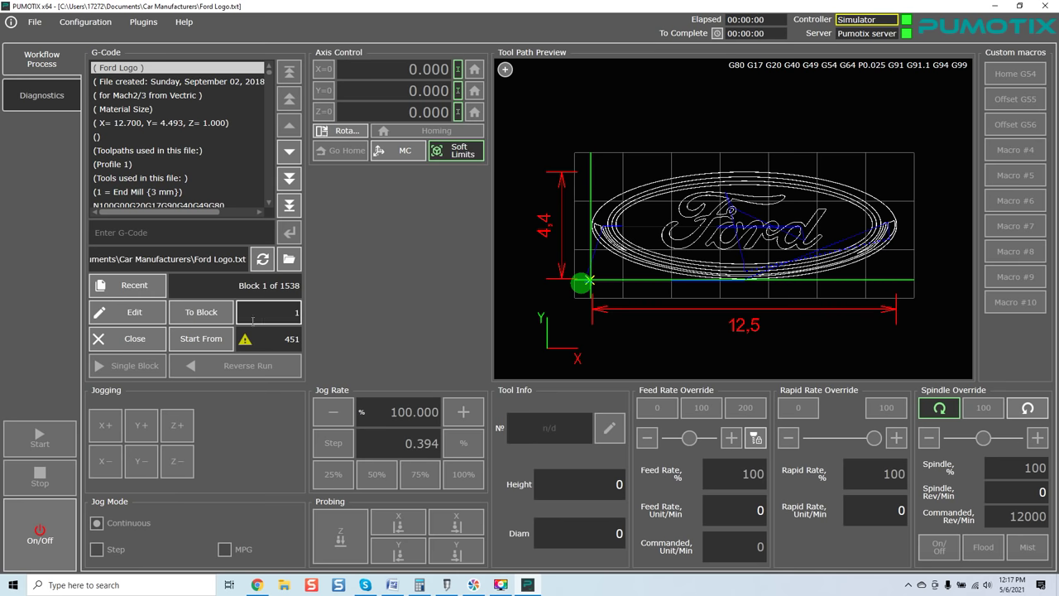
Turn the machine control on and show the soft-limit envelope around the Ford logo in a 3D tool path view.
{"action": "left_click", "coordinate": [50, 528]}
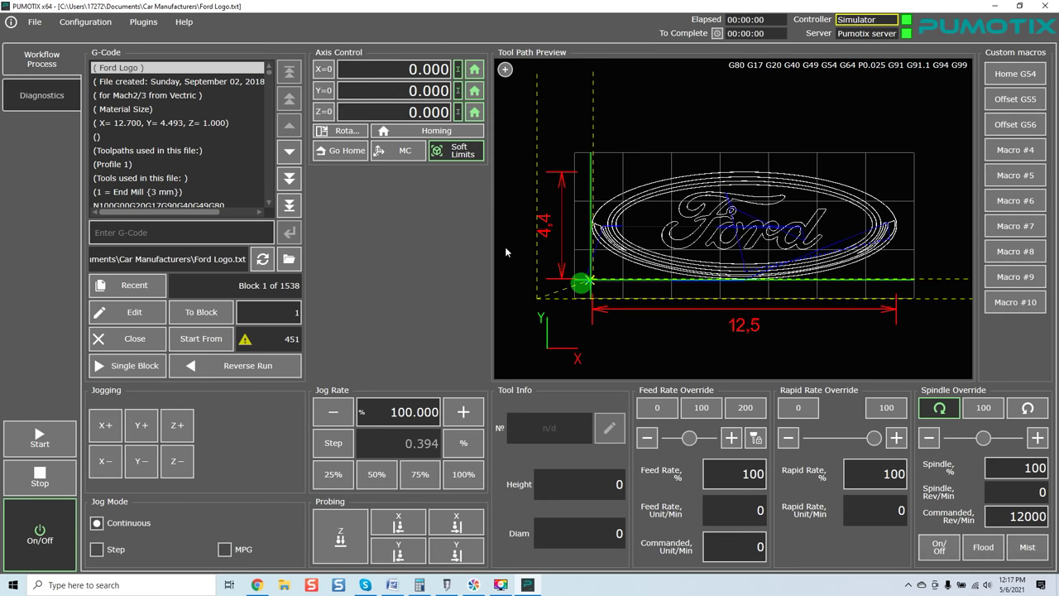
{"action": "left_click_drag", "start_coordinate": [648, 115], "coordinate": [621, 212]}
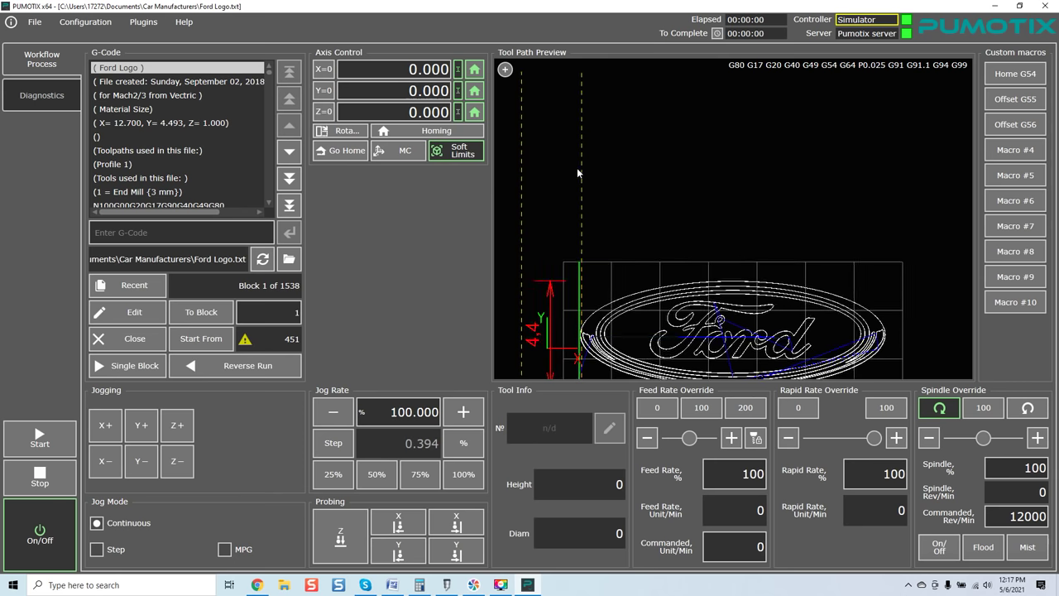
{"action": "scroll", "coordinate": [609, 157], "scroll_direction": "down", "scroll_amount": 5}
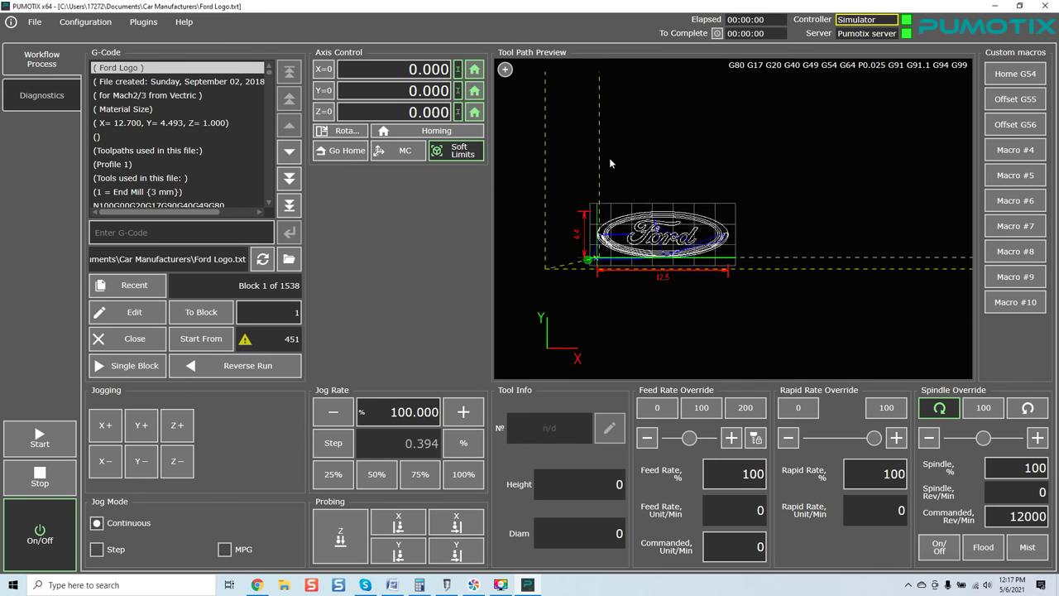
{"action": "left_click_drag", "start_coordinate": [689, 163], "coordinate": [765, 165]}
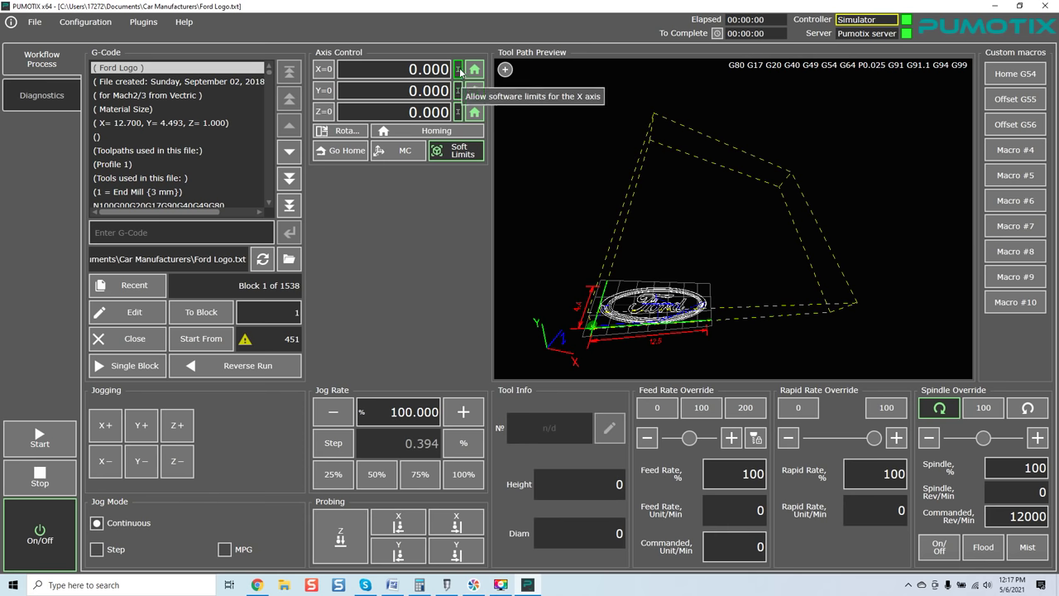
Disable the software limits for the Z axis and enable them again.
{"action": "left_click", "coordinate": [458, 114]}
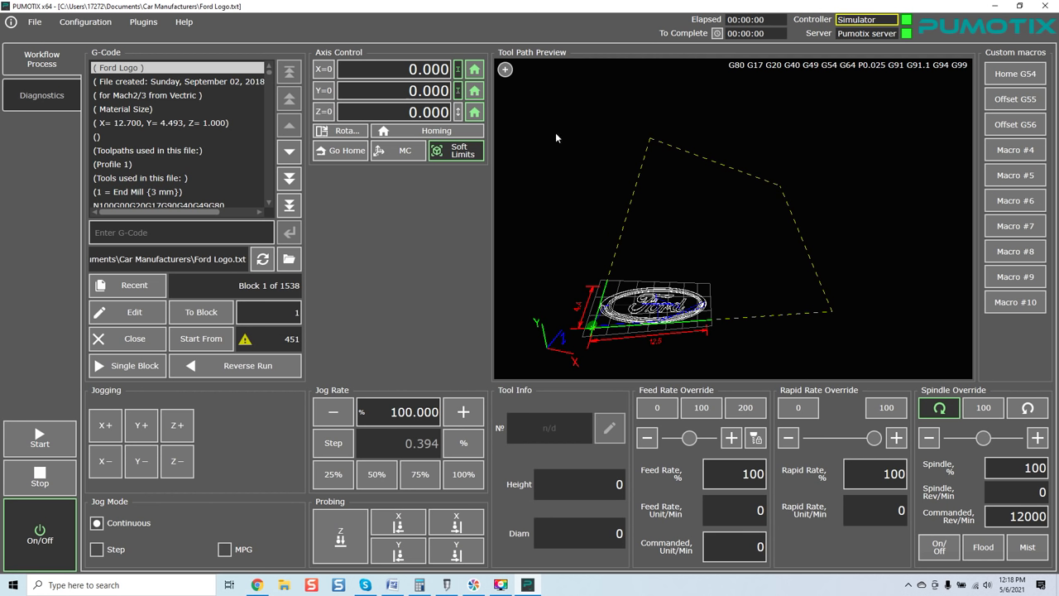
{"action": "left_click", "coordinate": [457, 113]}
{"action": "left_click_drag", "start_coordinate": [751, 232], "coordinate": [712, 192]}
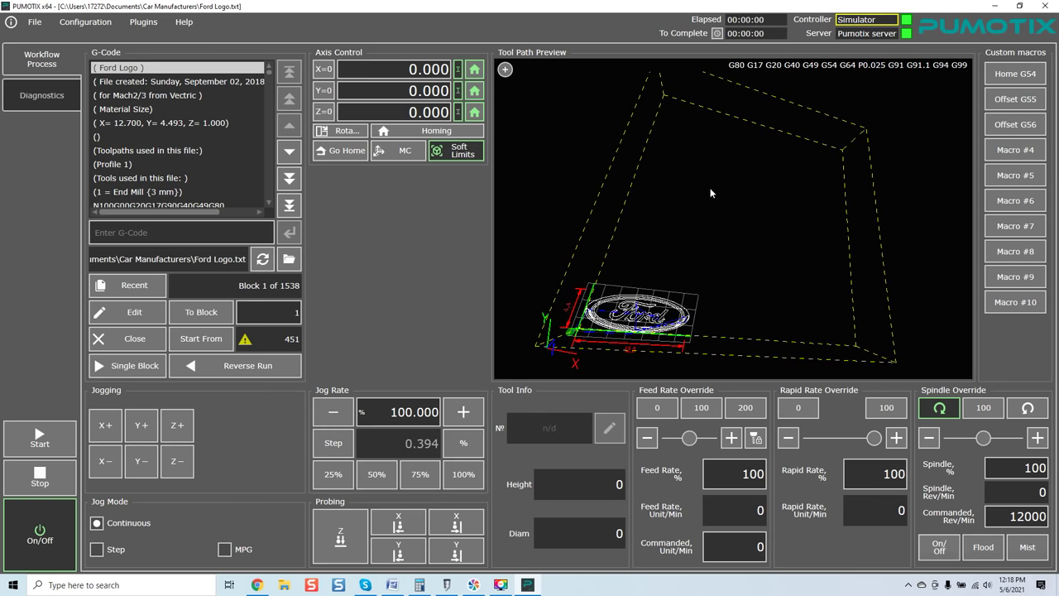
Run the Offset G55 macro and return to the Home G54 offset, comparing the logo's position in the preview.
{"action": "left_click", "coordinate": [1013, 98]}
{"action": "left_click_drag", "start_coordinate": [737, 214], "coordinate": [972, 88]}
{"action": "left_click", "coordinate": [1013, 74]}
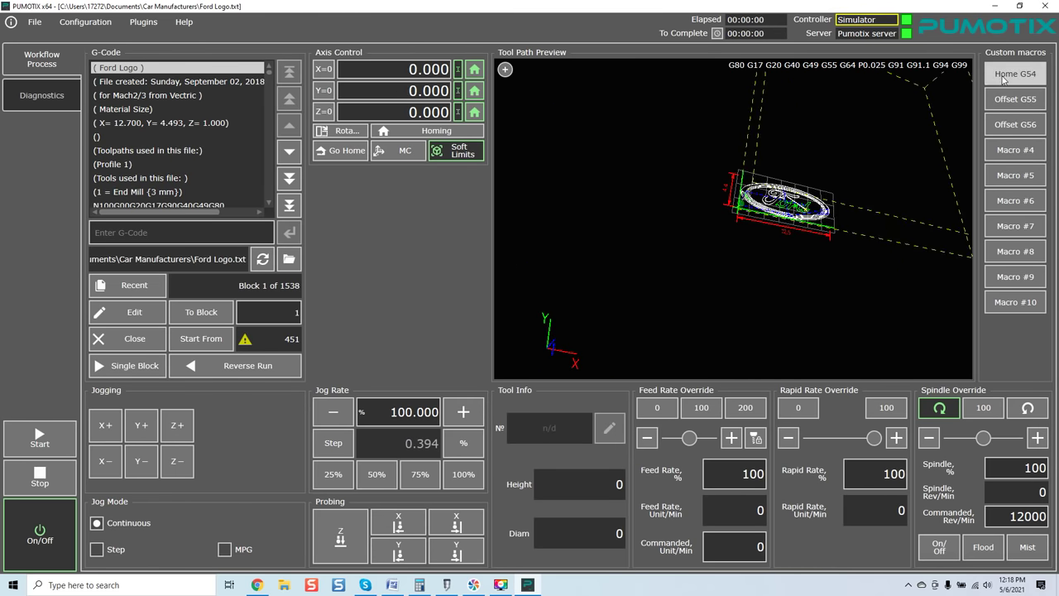
{"action": "left_click_drag", "start_coordinate": [831, 178], "coordinate": [759, 237]}
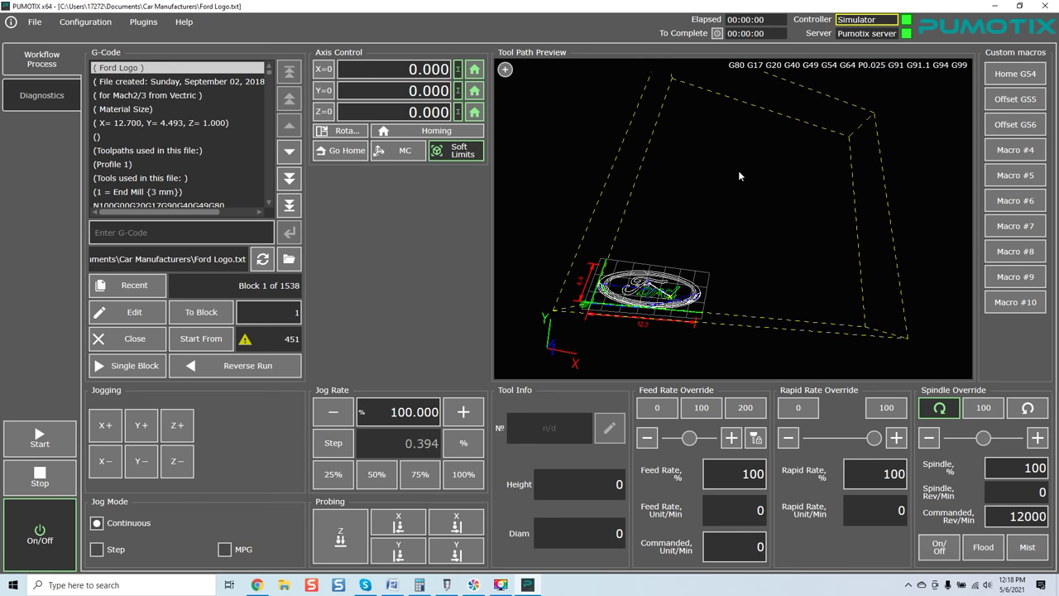
{"action": "left_click_drag", "start_coordinate": [735, 194], "coordinate": [725, 222]}
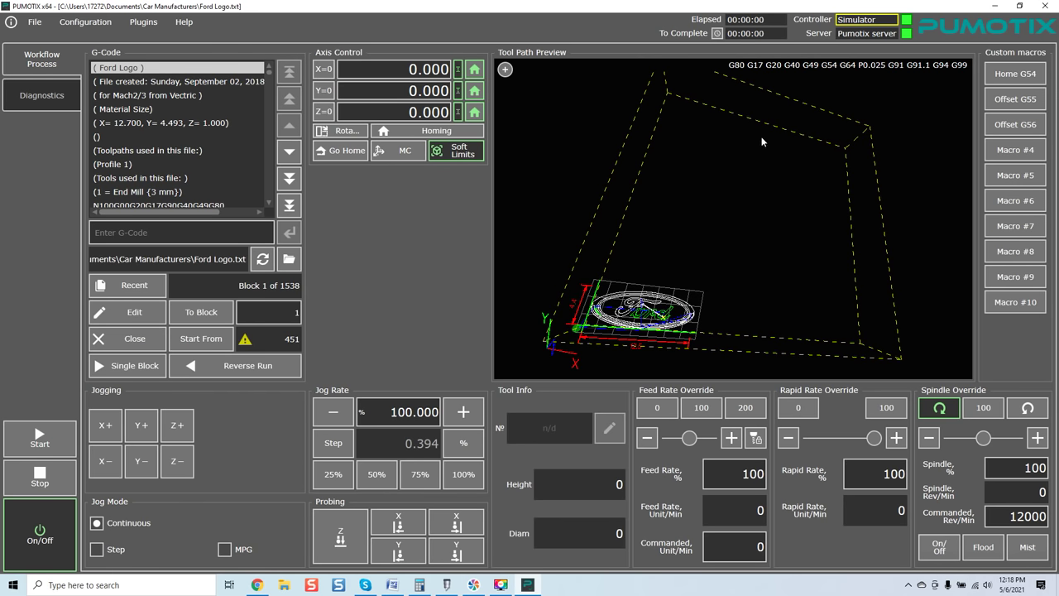
Jog the machine in X+, Y+ and X- with machine coordinates displayed, and send it home in the work coordinate display.
{"action": "left_click", "coordinate": [404, 157]}
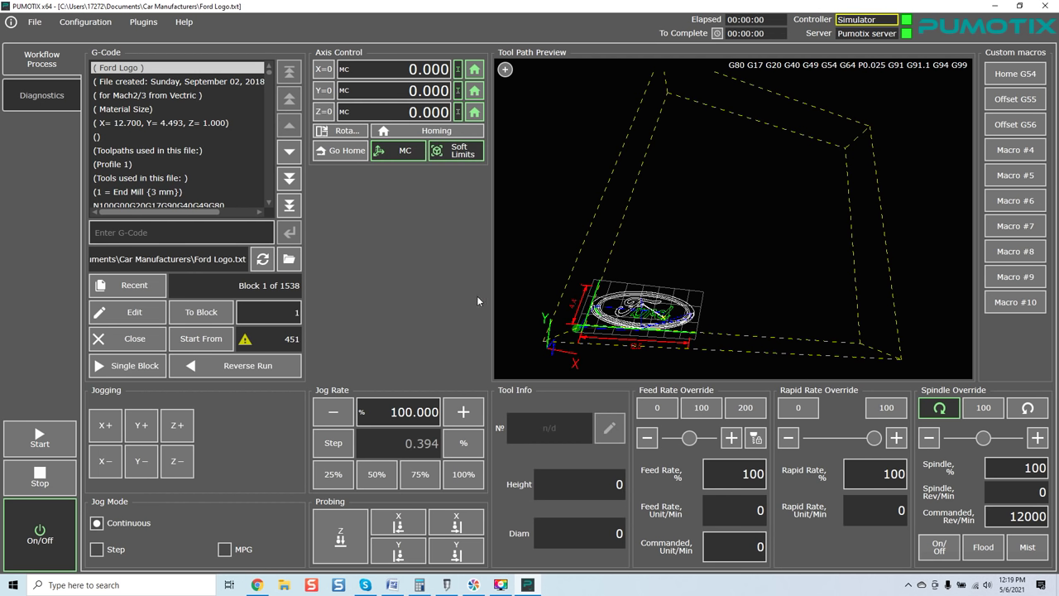
{"action": "key", "text": "Right"}
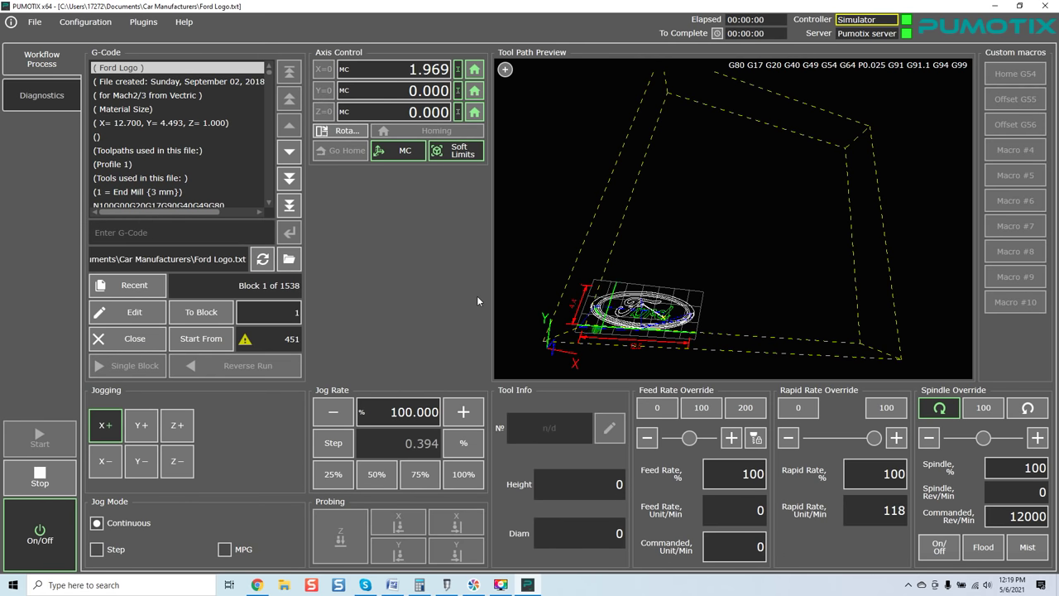
{"action": "key", "text": "Up"}
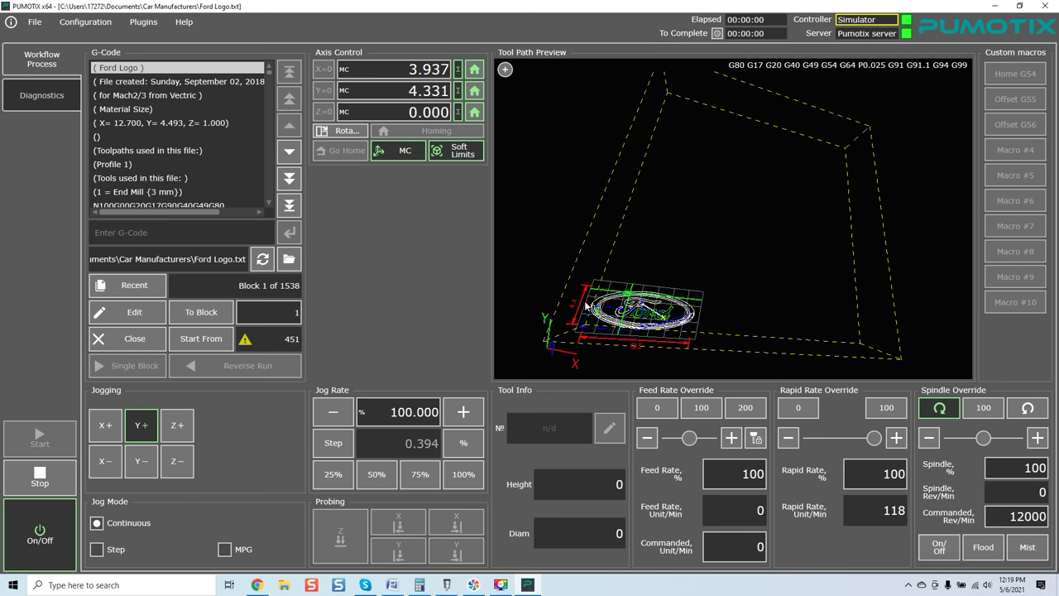
{"action": "key", "text": "Left"}
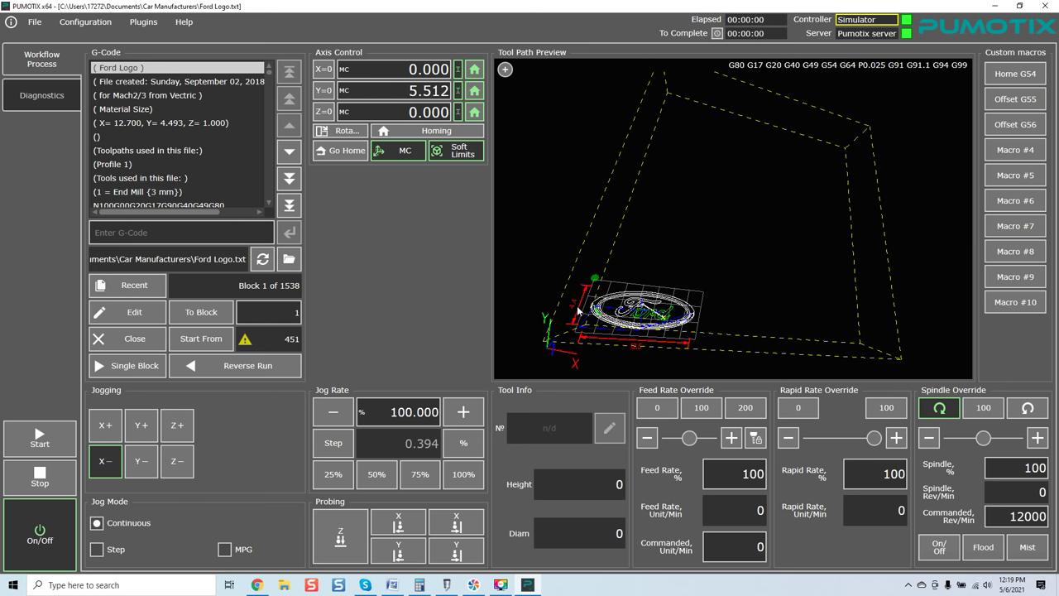
{"action": "left_click", "coordinate": [340, 151]}
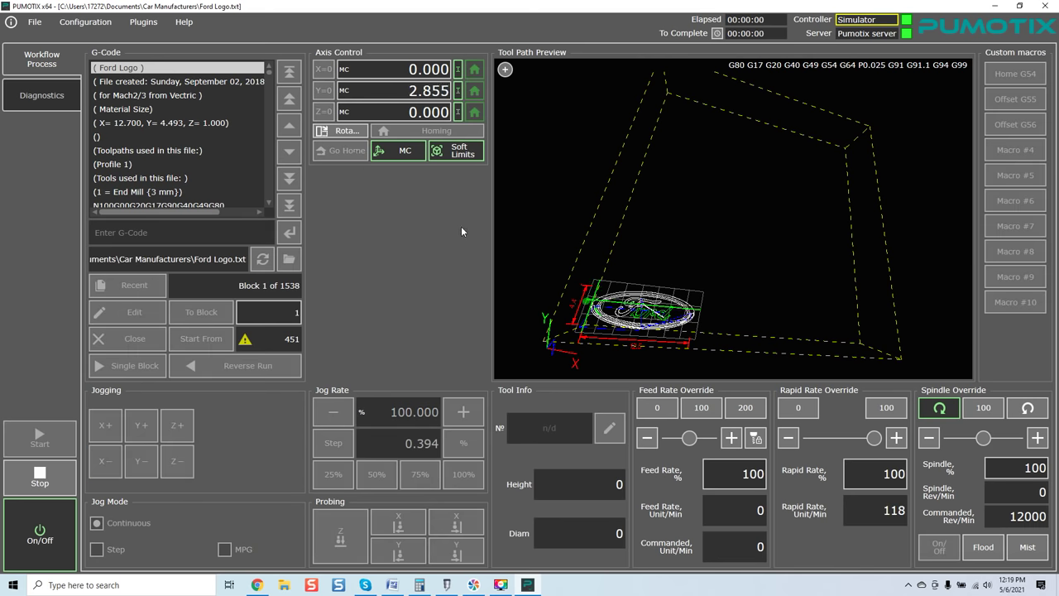
{"action": "left_click", "coordinate": [401, 154]}
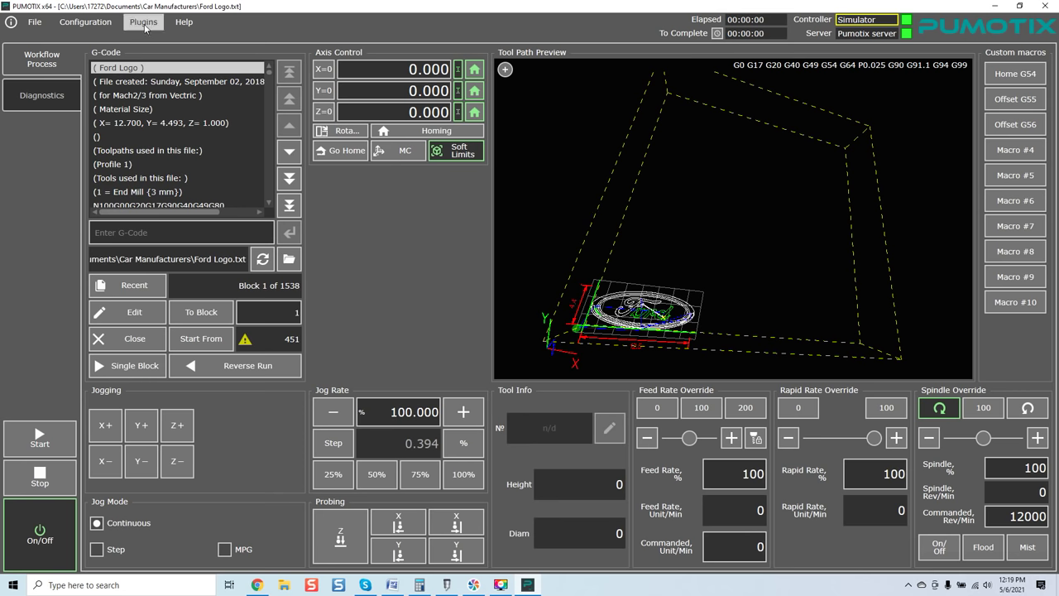
Open the Calibration Wizard and review the axes offered for steps-per-unit calibration.
{"action": "left_click", "coordinate": [98, 28]}
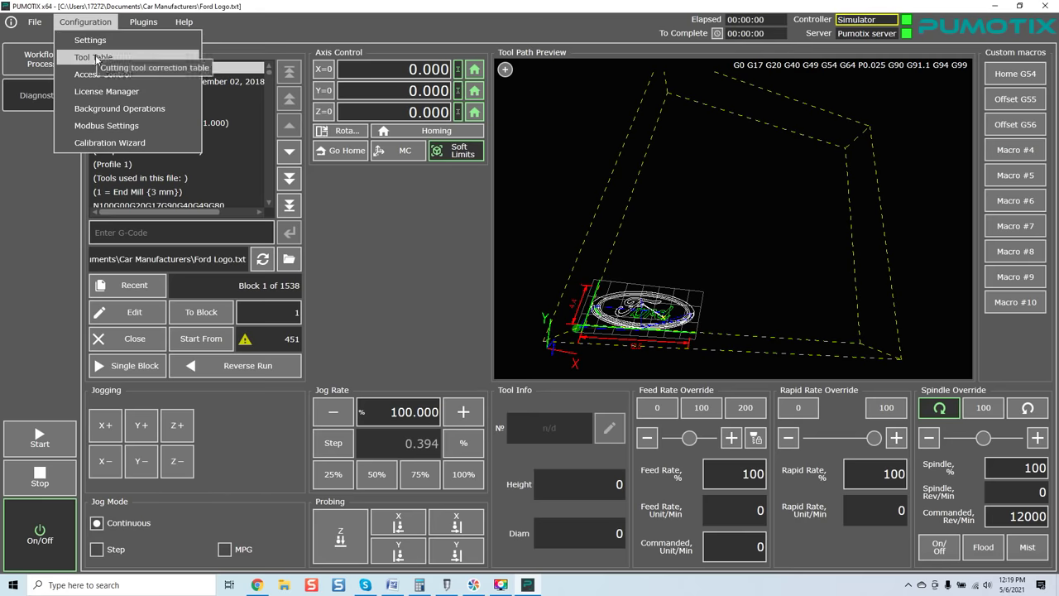
{"action": "left_click", "coordinate": [98, 144]}
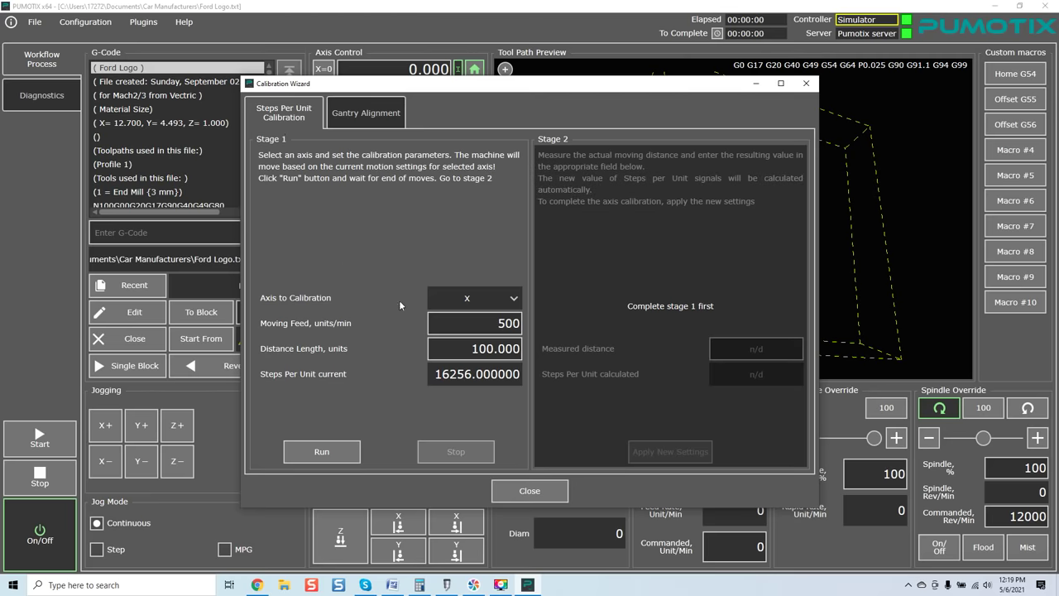
{"action": "left_click", "coordinate": [514, 298]}
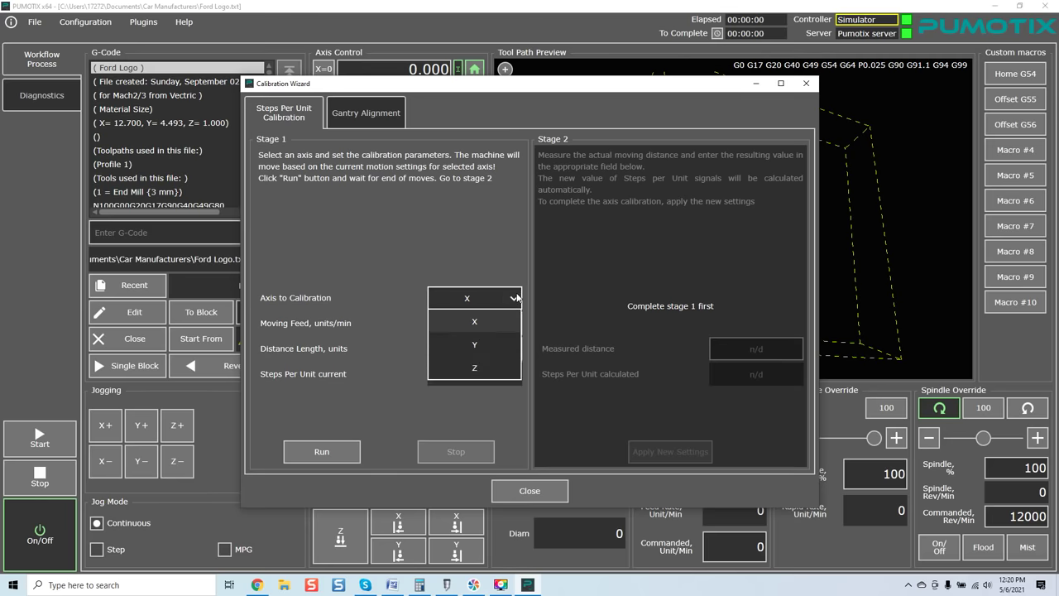
{"action": "left_click", "coordinate": [515, 298]}
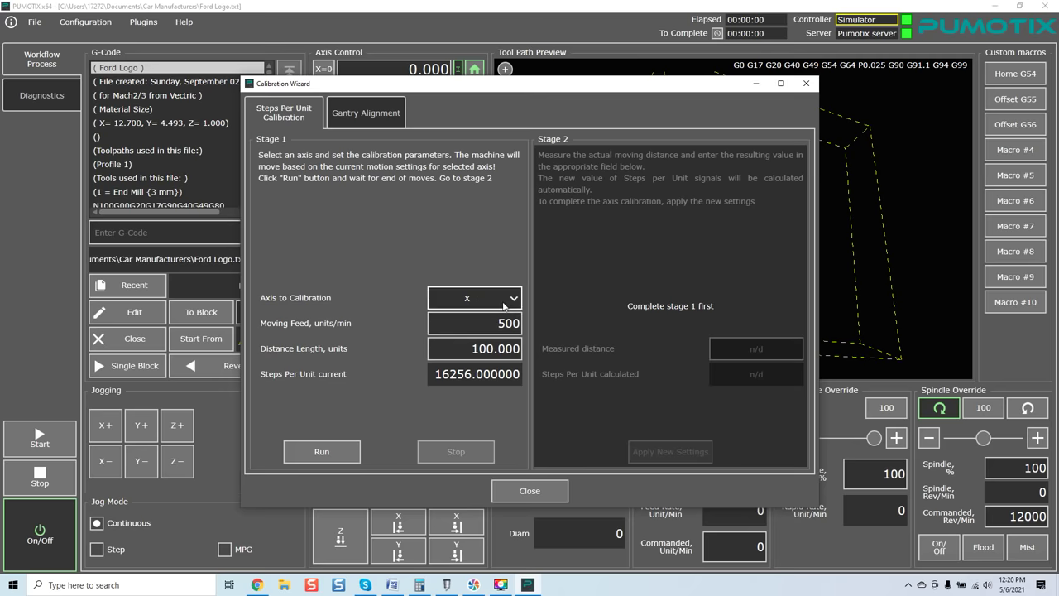
{"action": "left_click", "coordinate": [517, 301]}
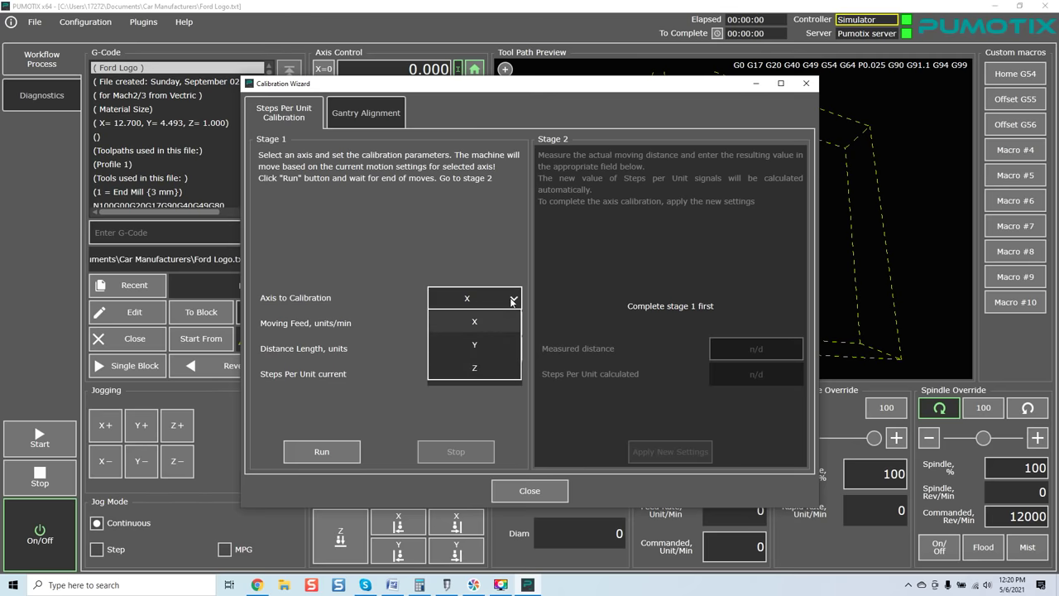
{"action": "left_click", "coordinate": [505, 306]}
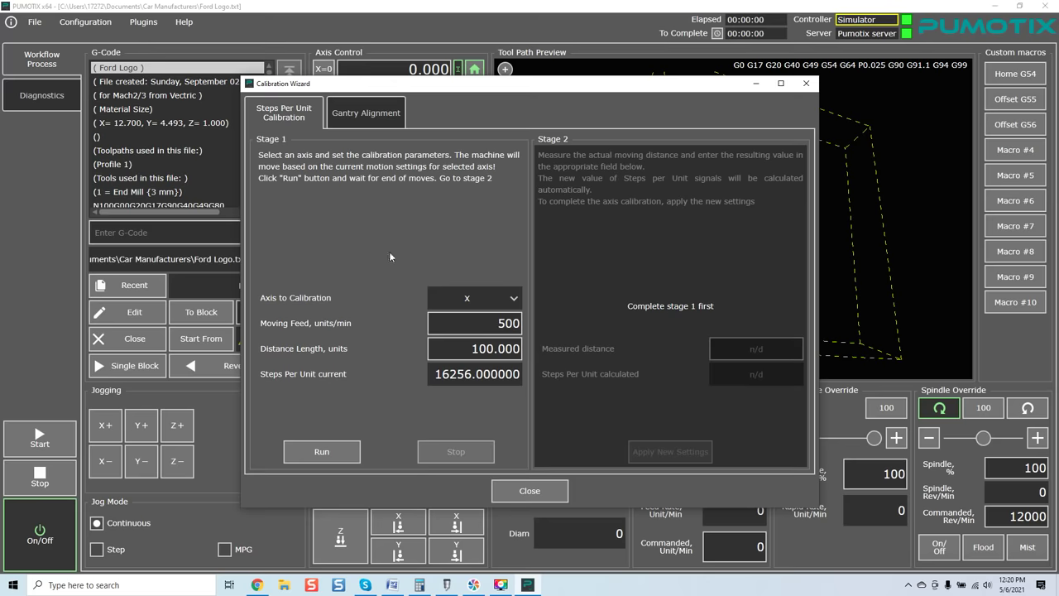
Review the gantry alignment distances and axis choices against the steps-per-unit calibration, and close the Calibration Wizard.
{"action": "left_click", "coordinate": [389, 124]}
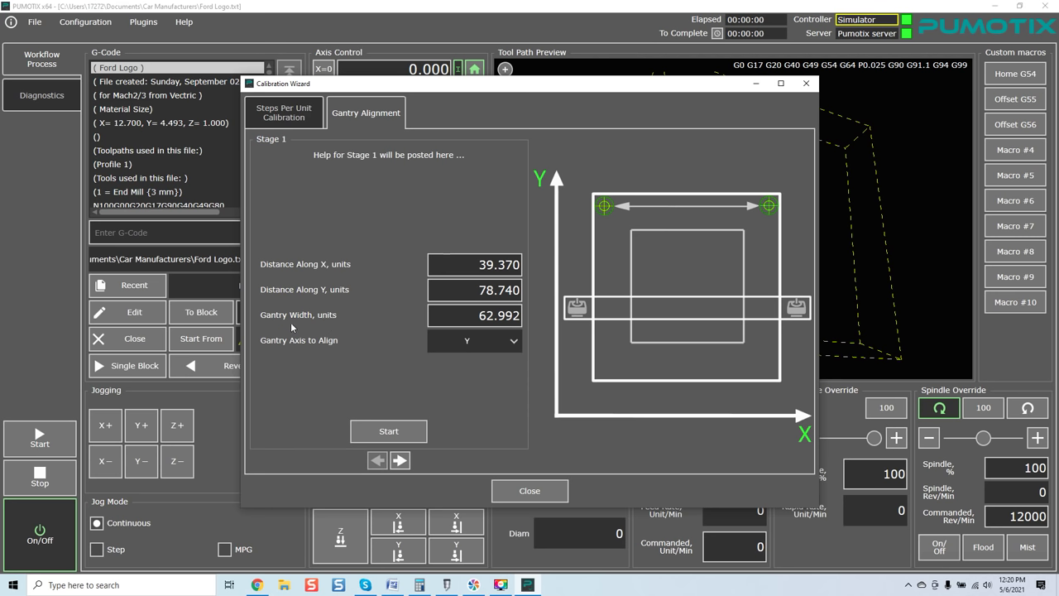
{"action": "left_click", "coordinate": [514, 341]}
{"action": "left_click", "coordinate": [467, 383]}
{"action": "left_click", "coordinate": [282, 114]}
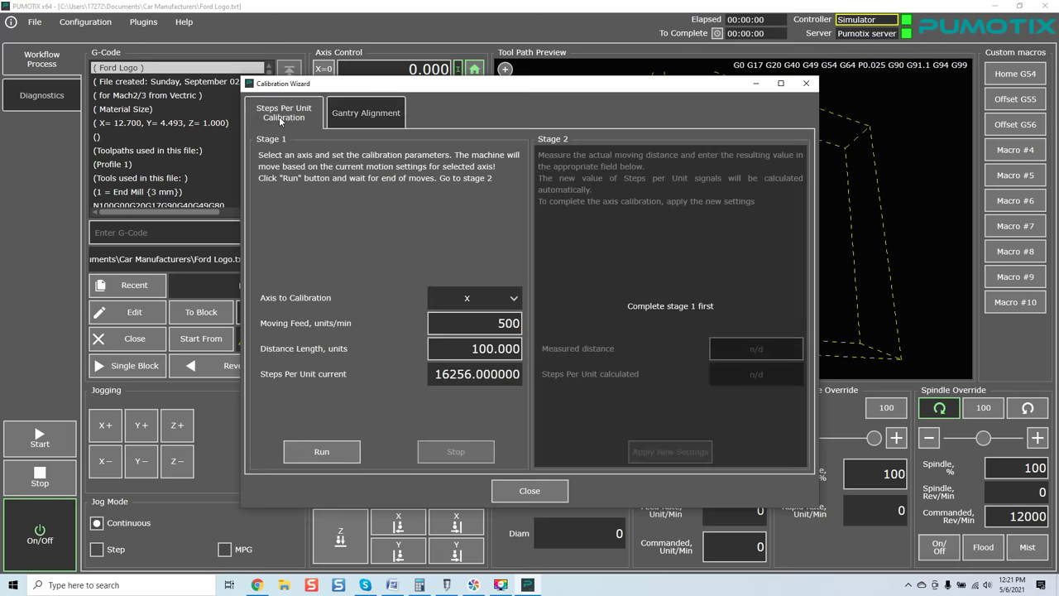
{"action": "left_click", "coordinate": [346, 116]}
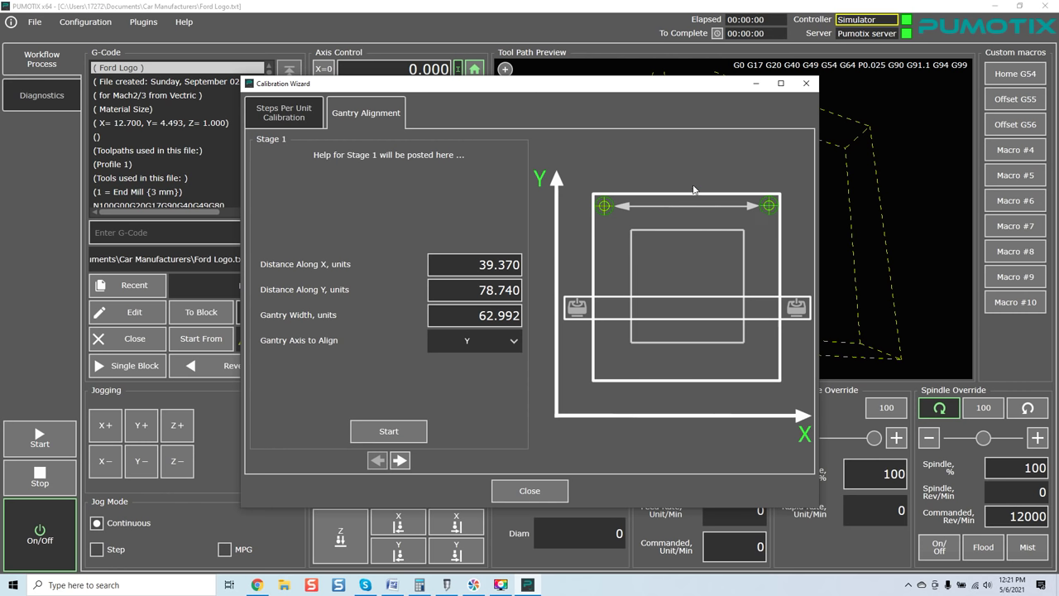
{"action": "left_click", "coordinate": [807, 85]}
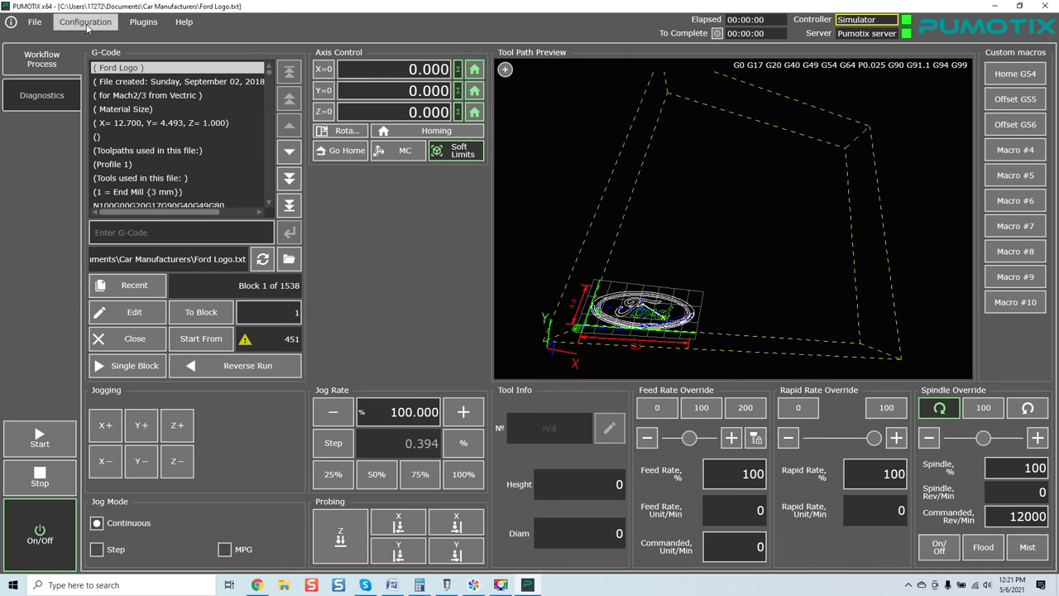
Review the remote control lock and password options in the access control settings and close them.
{"action": "left_click", "coordinate": [86, 25]}
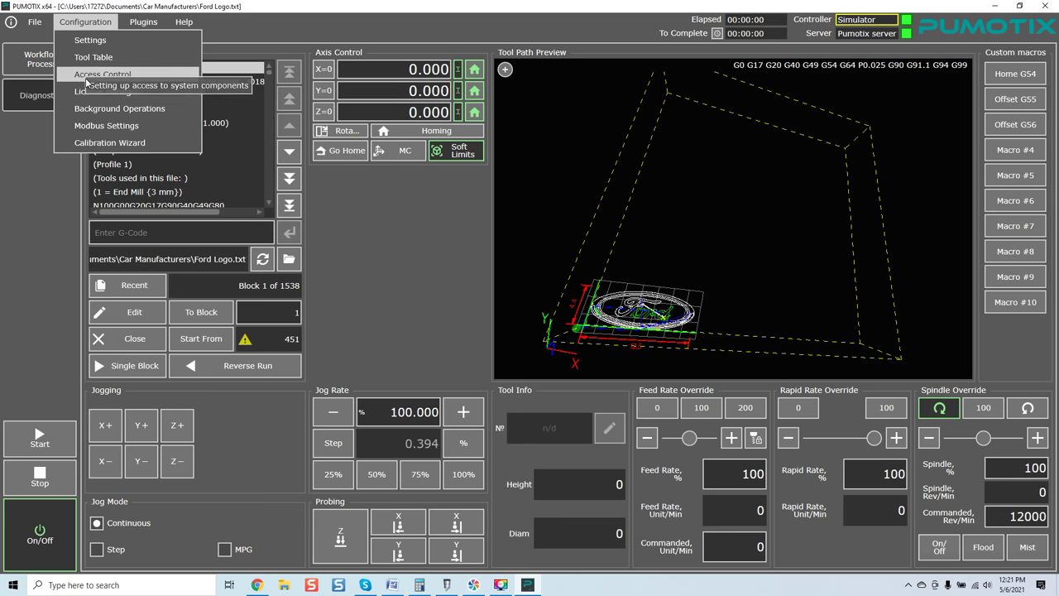
{"action": "left_click", "coordinate": [86, 75]}
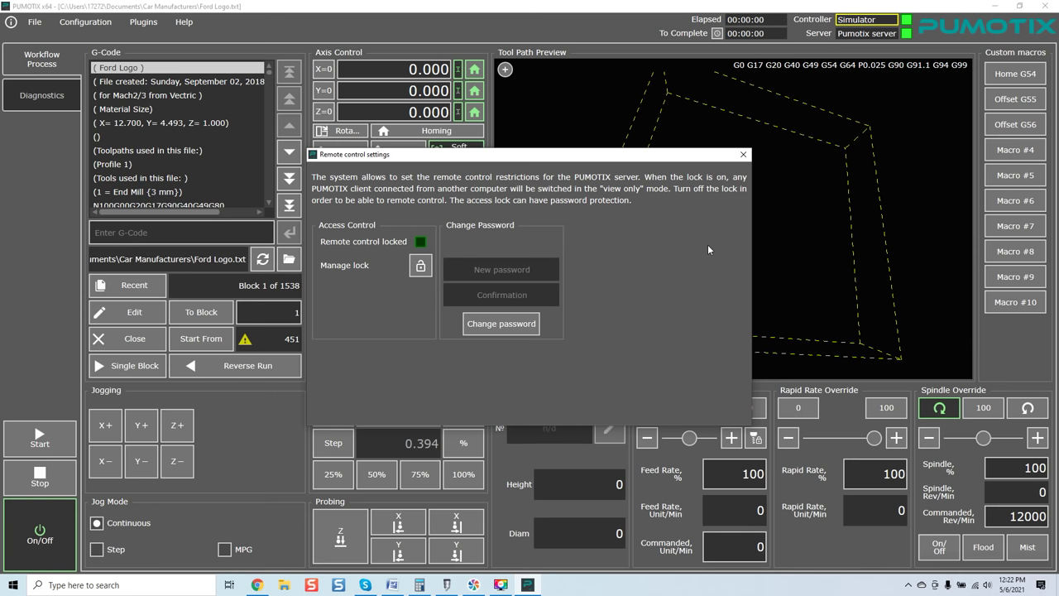
{"action": "left_click", "coordinate": [743, 155]}
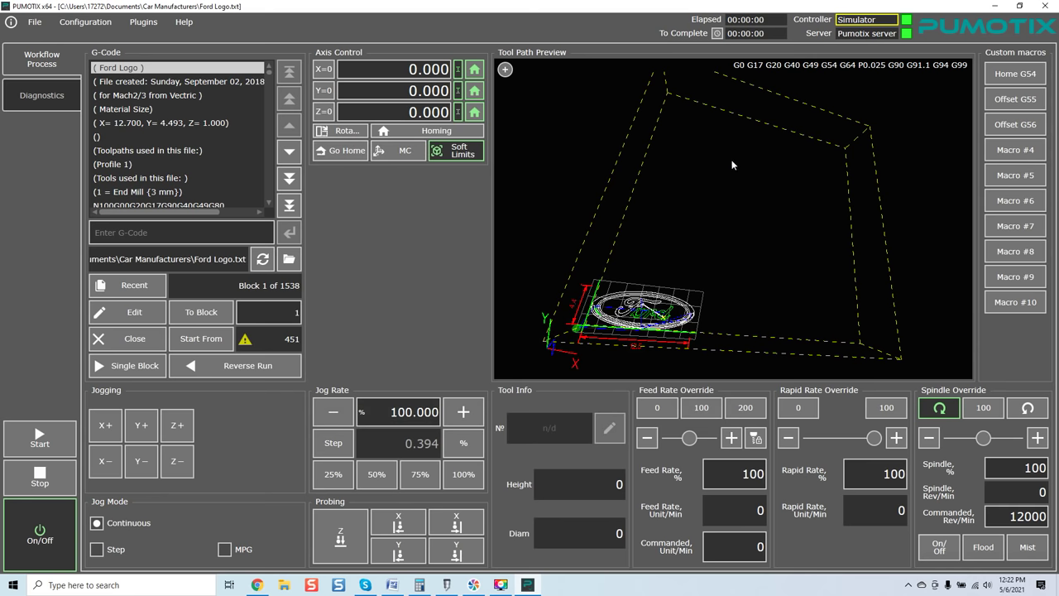
Open the License Manager and expand the Base Setup group in the PUMOTIX feature tree.
{"action": "left_click", "coordinate": [99, 27]}
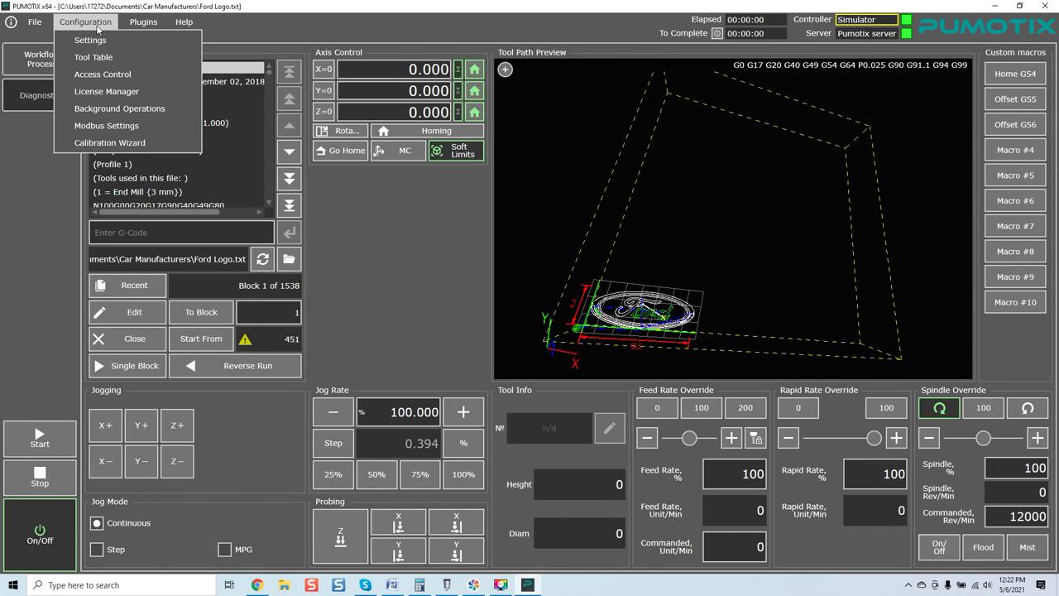
{"action": "left_click", "coordinate": [95, 92]}
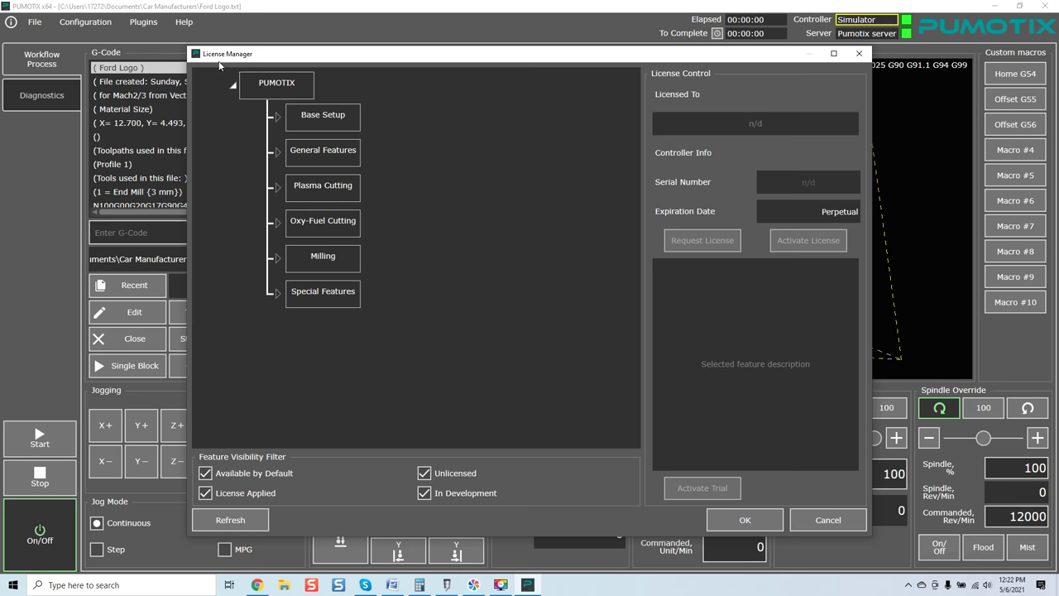
{"action": "left_click", "coordinate": [284, 92]}
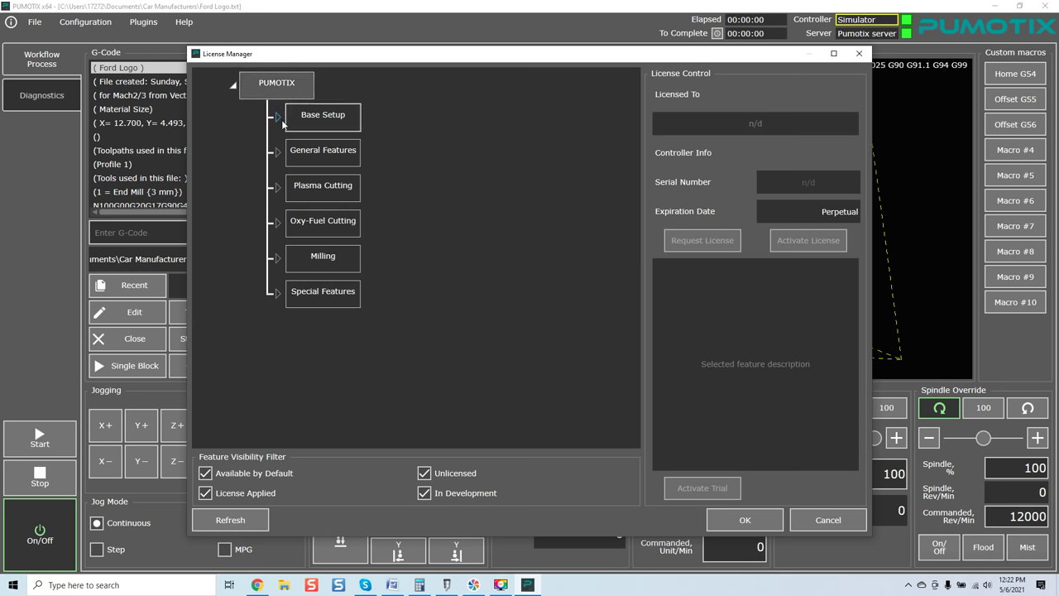
{"action": "left_click", "coordinate": [279, 117]}
{"action": "left_click", "coordinate": [281, 124]}
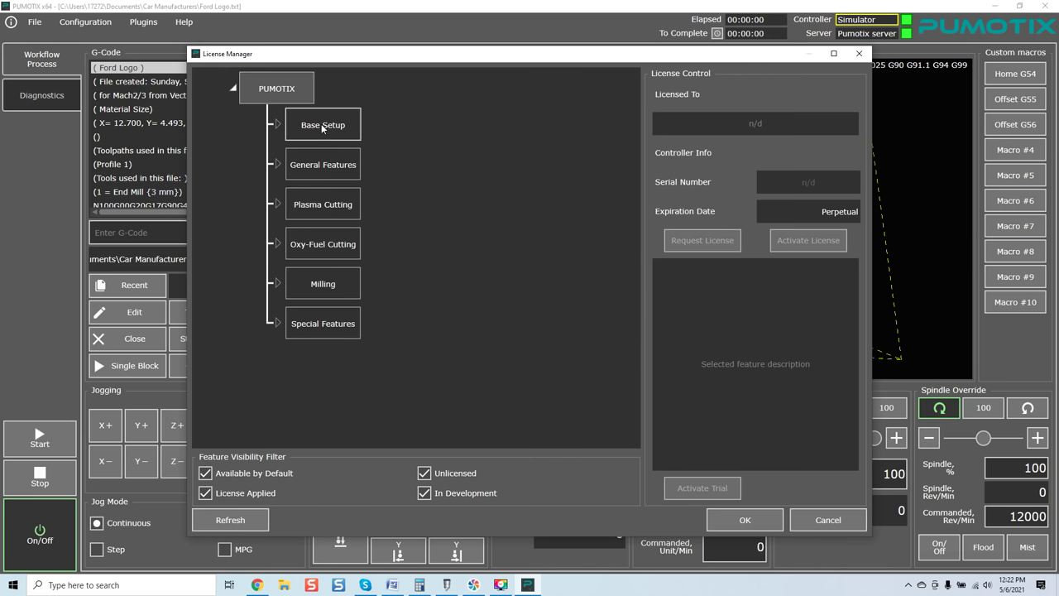
{"action": "left_click", "coordinate": [276, 123]}
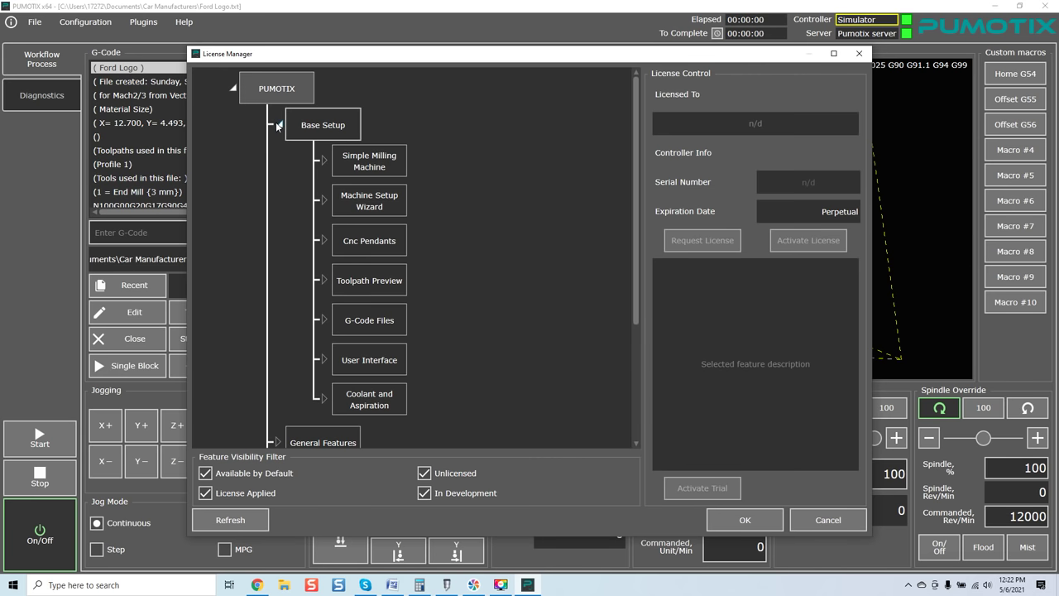
Review the Base Setup modules from Simple Milling Machine through Coolant and Aspiration, and collapse the group.
{"action": "left_click", "coordinate": [370, 161]}
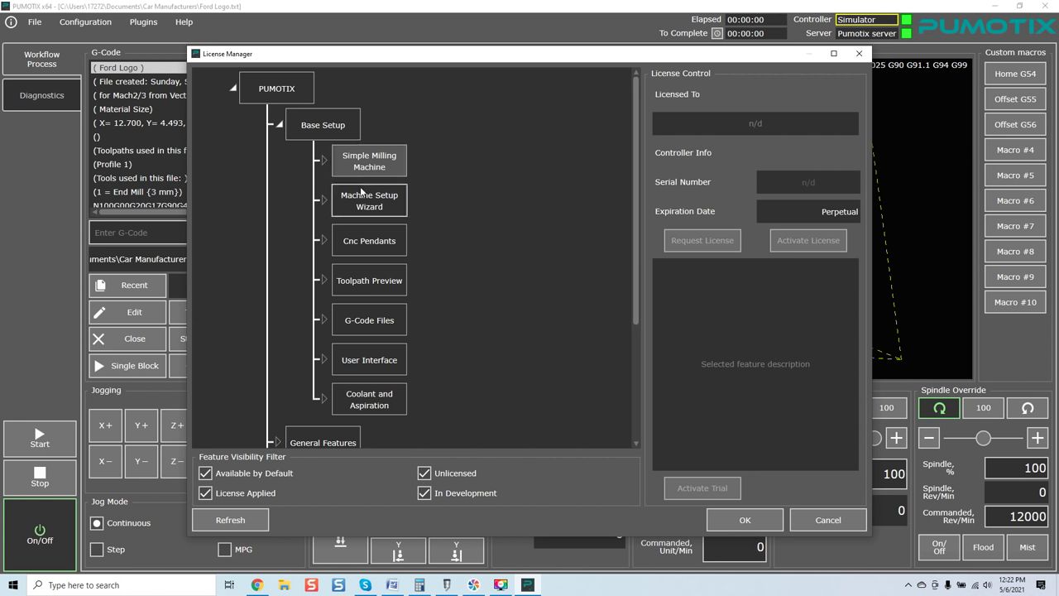
{"action": "left_click", "coordinate": [364, 199]}
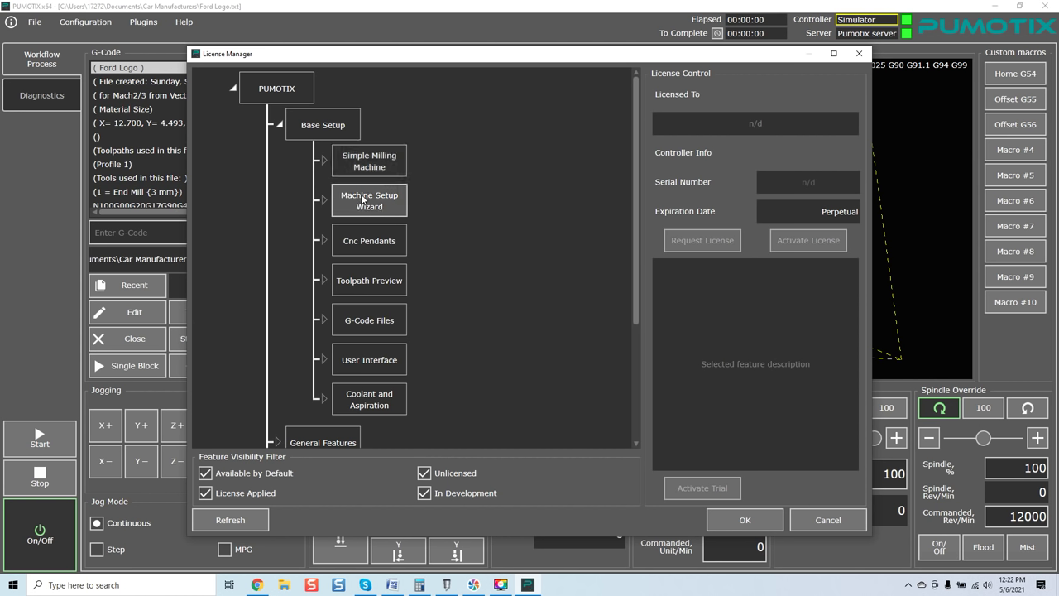
{"action": "left_click", "coordinate": [369, 242]}
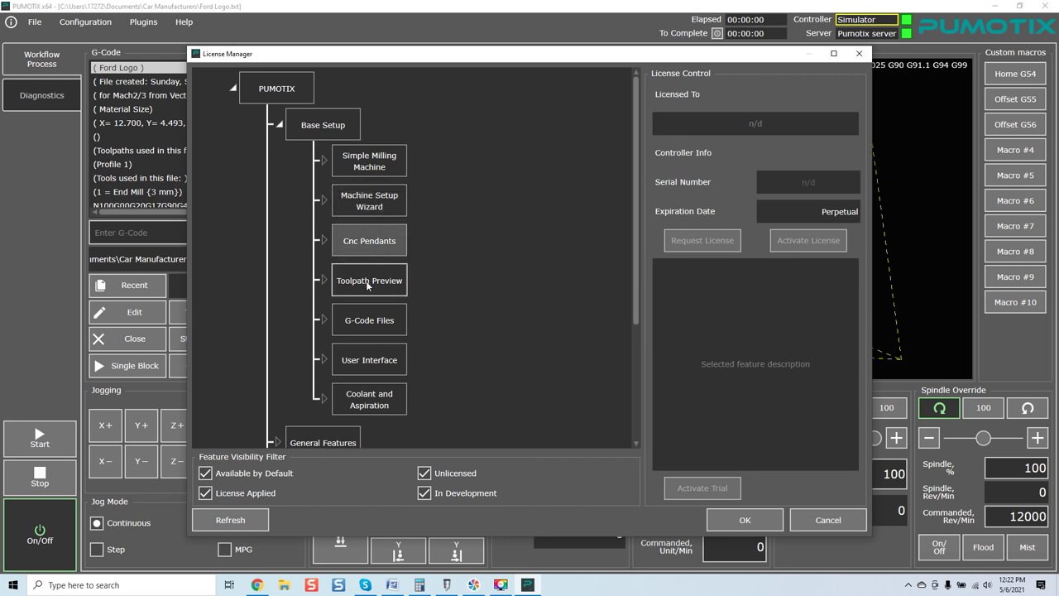
{"action": "left_click", "coordinate": [368, 281]}
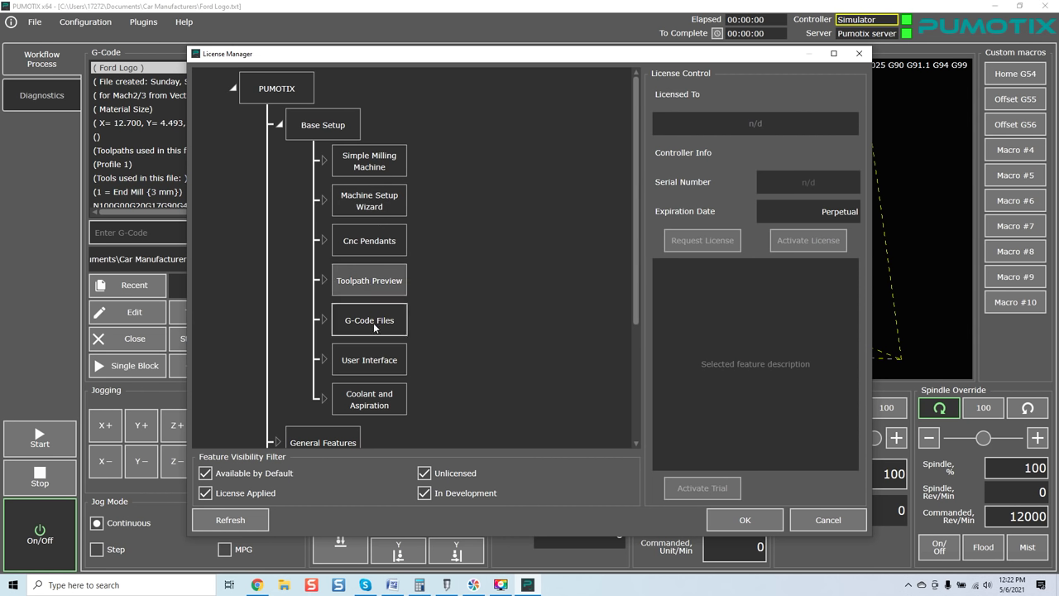
{"action": "left_click", "coordinate": [373, 324]}
{"action": "left_click", "coordinate": [376, 363]}
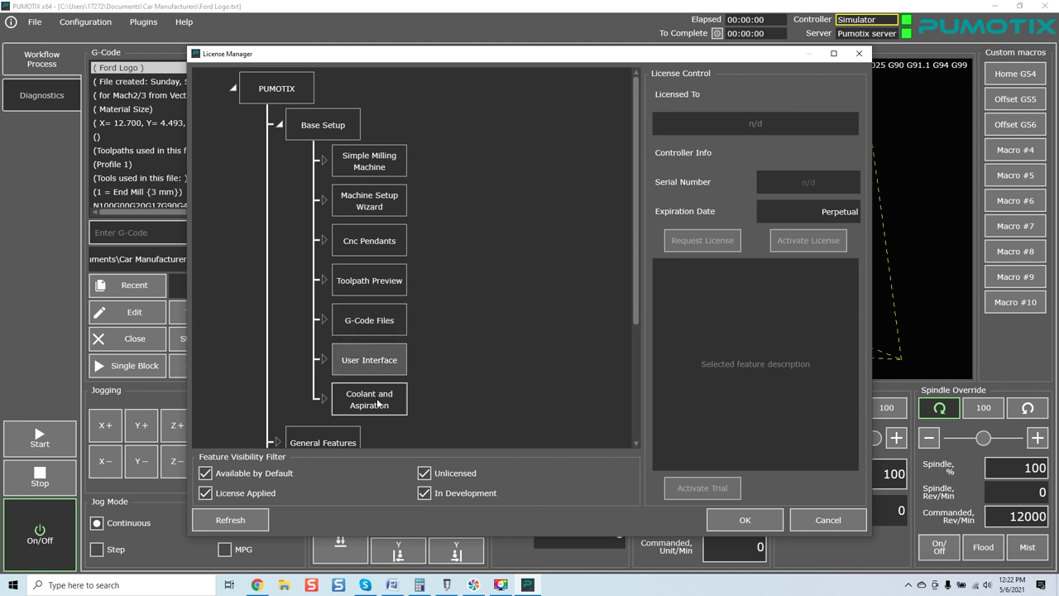
{"action": "left_click", "coordinate": [377, 404]}
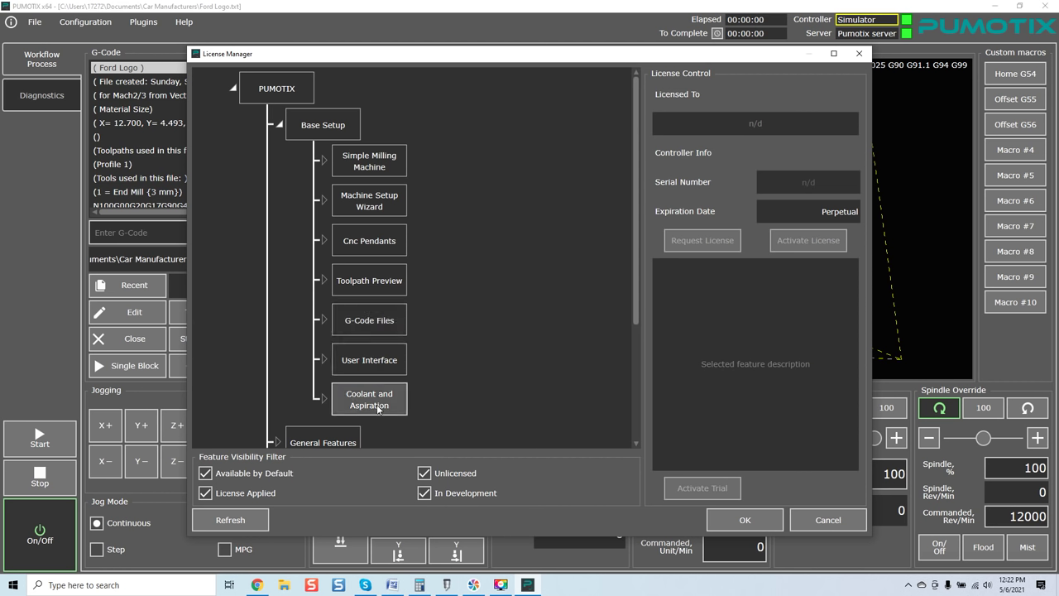
{"action": "left_click", "coordinate": [373, 322]}
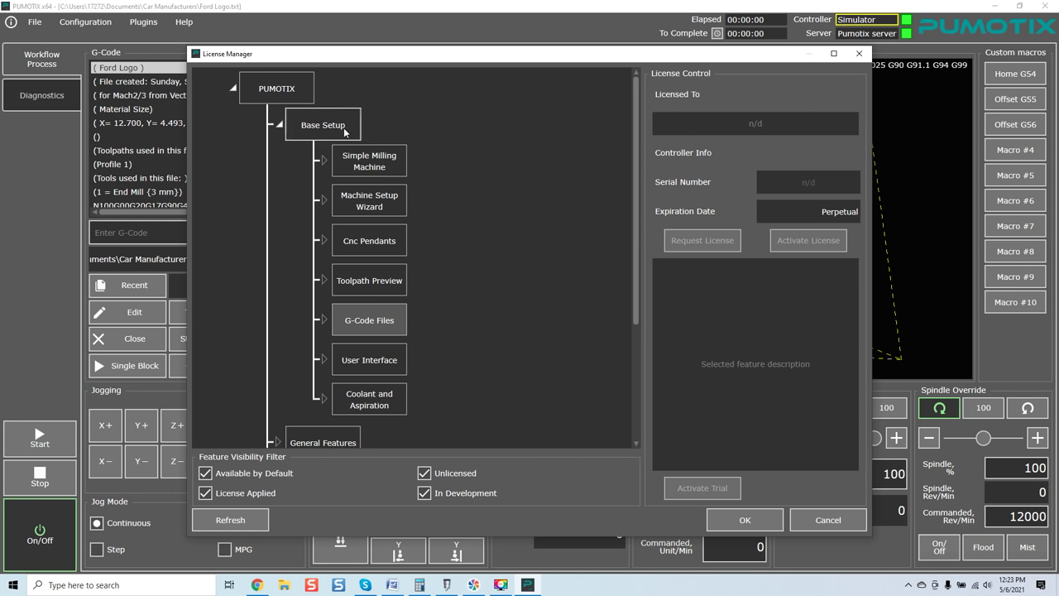
{"action": "left_click", "coordinate": [279, 125]}
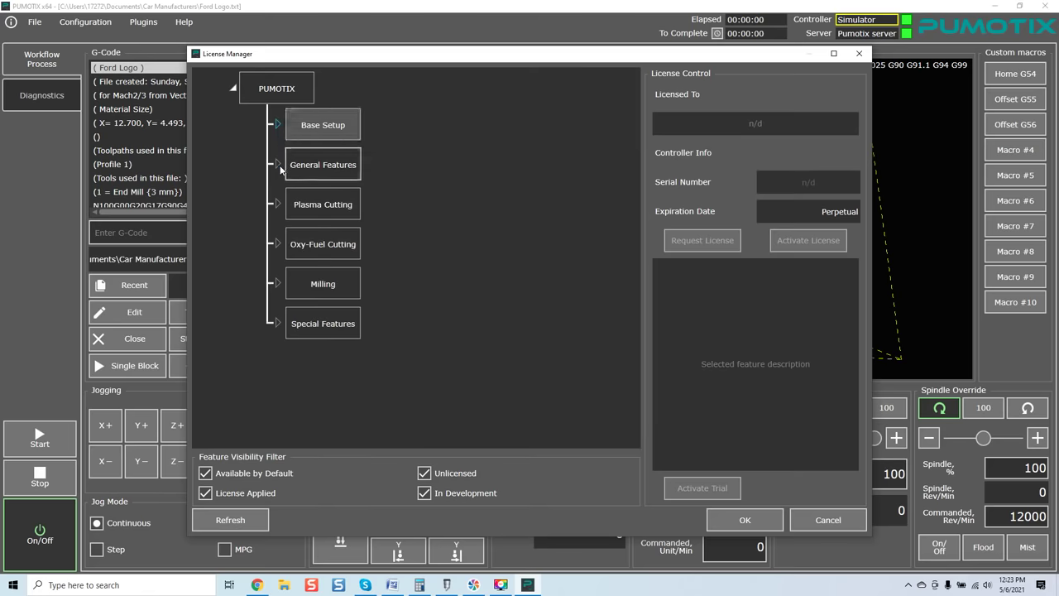
Expand General Features and read the descriptions from Controlled rollgang support through Coordinate system rotation by G-code.
{"action": "left_click", "coordinate": [280, 165]}
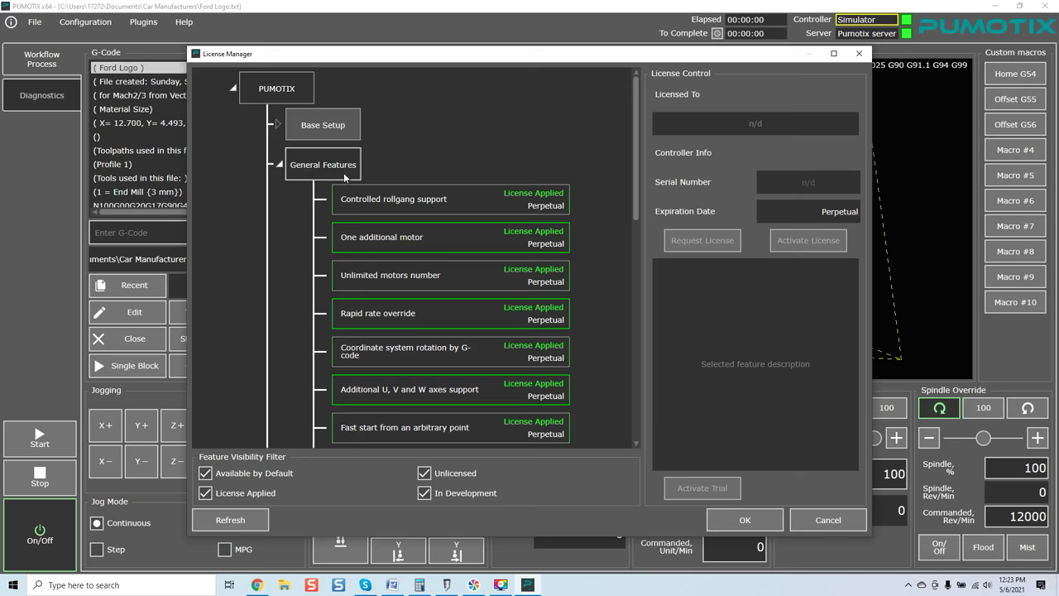
{"action": "left_click", "coordinate": [458, 205]}
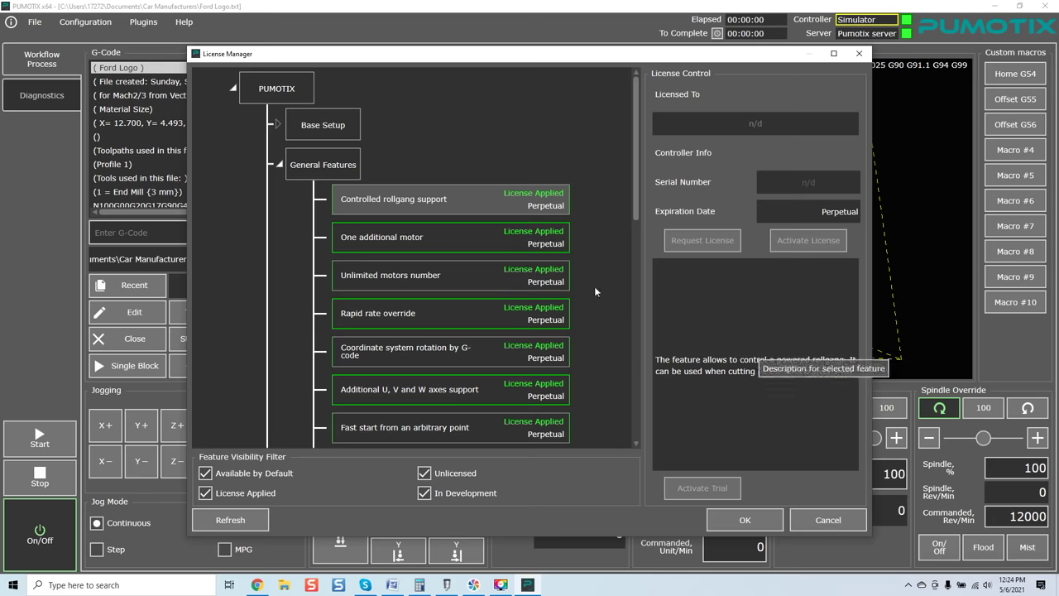
{"action": "left_click", "coordinate": [444, 240]}
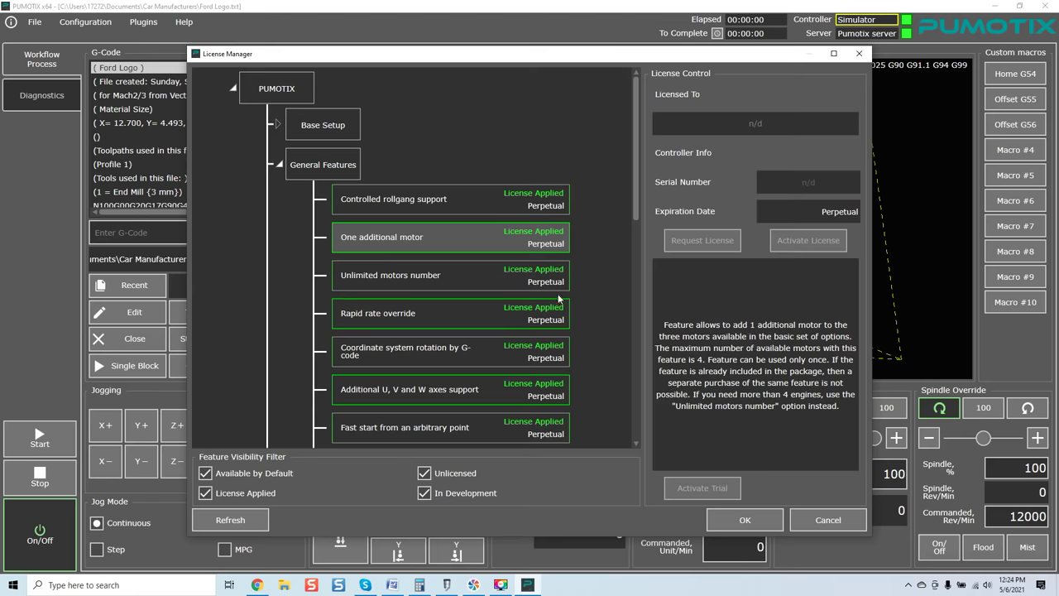
{"action": "left_click", "coordinate": [447, 280]}
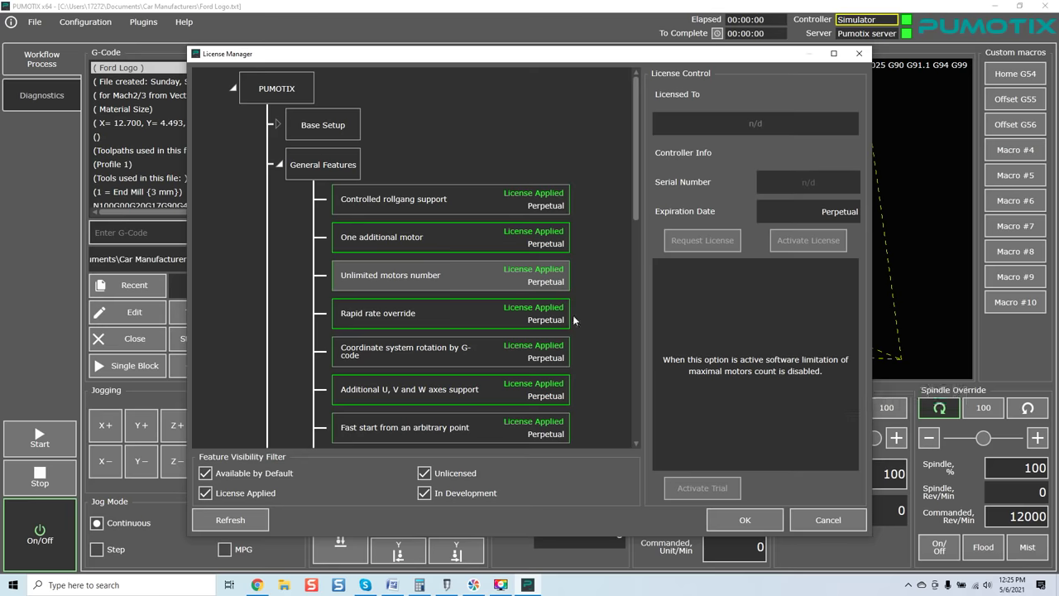
{"action": "left_click", "coordinate": [453, 314]}
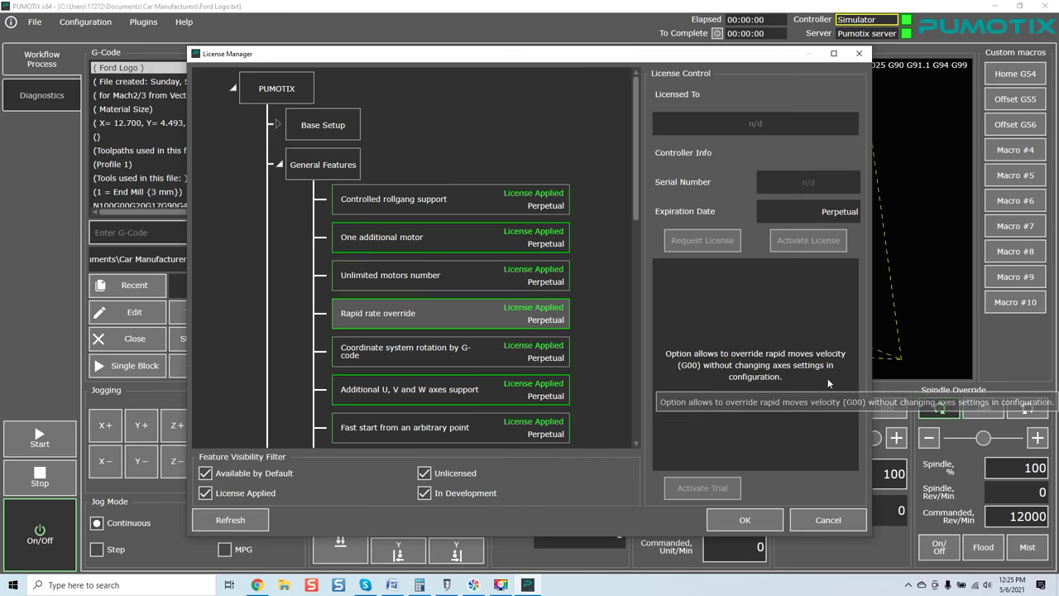
{"action": "left_click", "coordinate": [452, 348]}
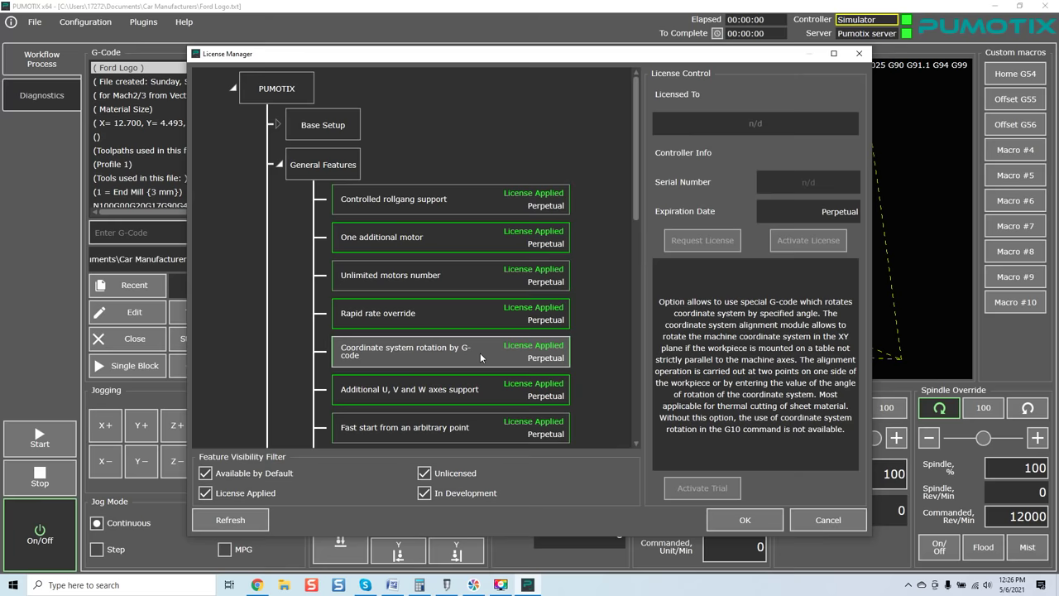
Read the descriptions of Additional U, V and W axes support, Fast start from an arbitrary point, and Reverse run.
{"action": "scroll", "coordinate": [464, 382], "scroll_direction": "down", "scroll_amount": 1}
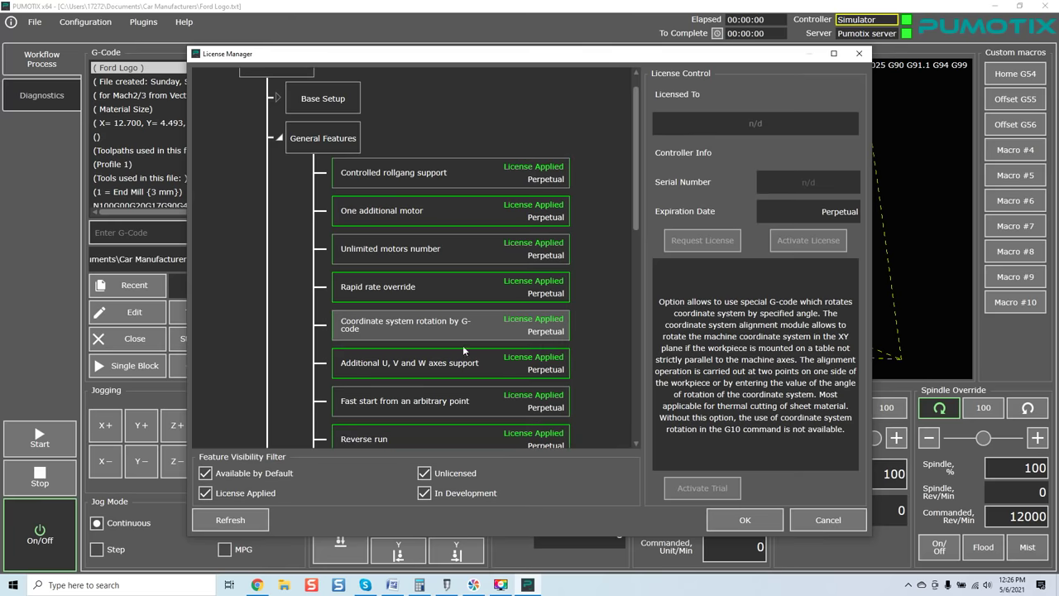
{"action": "left_click", "coordinate": [445, 363]}
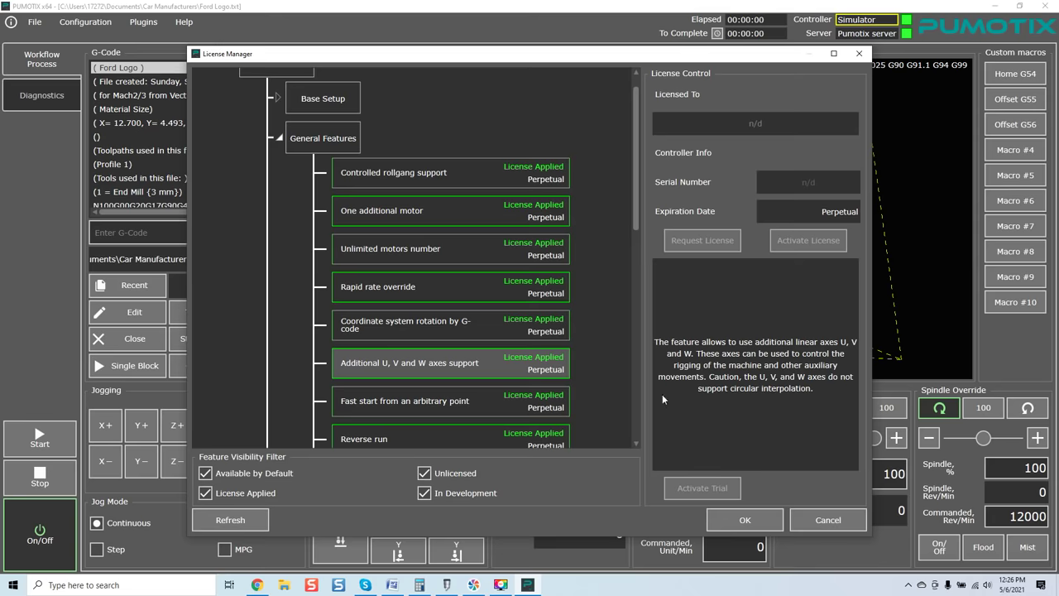
{"action": "scroll", "coordinate": [614, 361], "scroll_direction": "down", "scroll_amount": 1}
{"action": "left_click", "coordinate": [502, 374]}
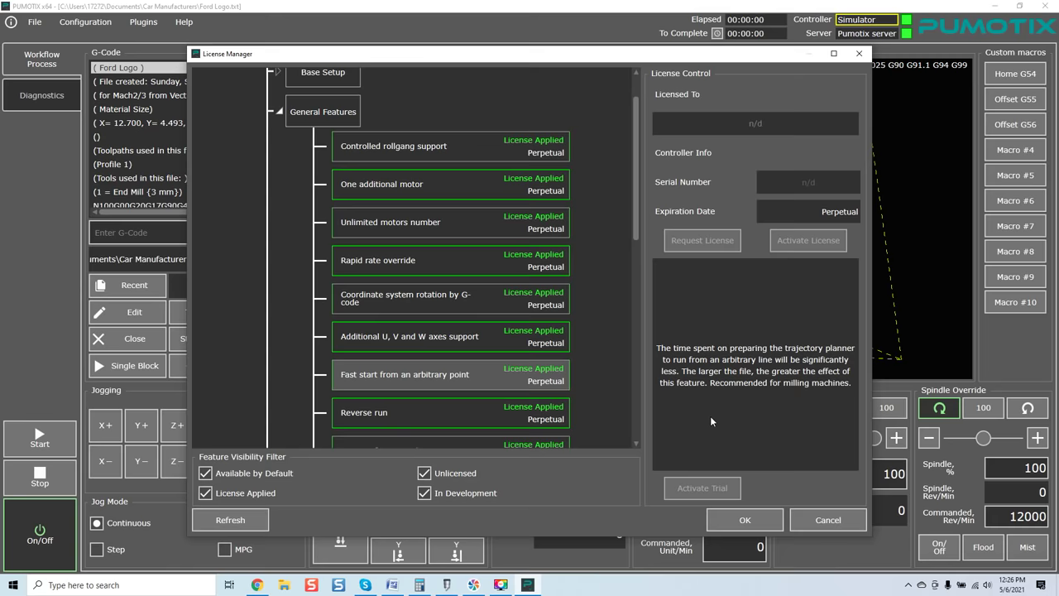
{"action": "scroll", "coordinate": [612, 385], "scroll_direction": "down", "scroll_amount": 1}
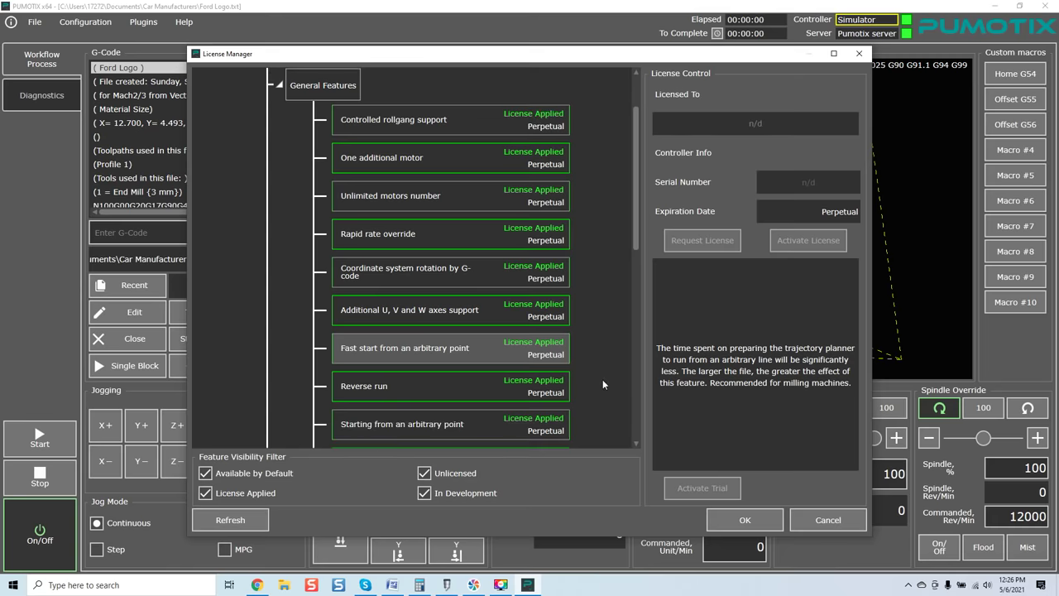
{"action": "scroll", "coordinate": [630, 347], "scroll_direction": "down", "scroll_amount": 1}
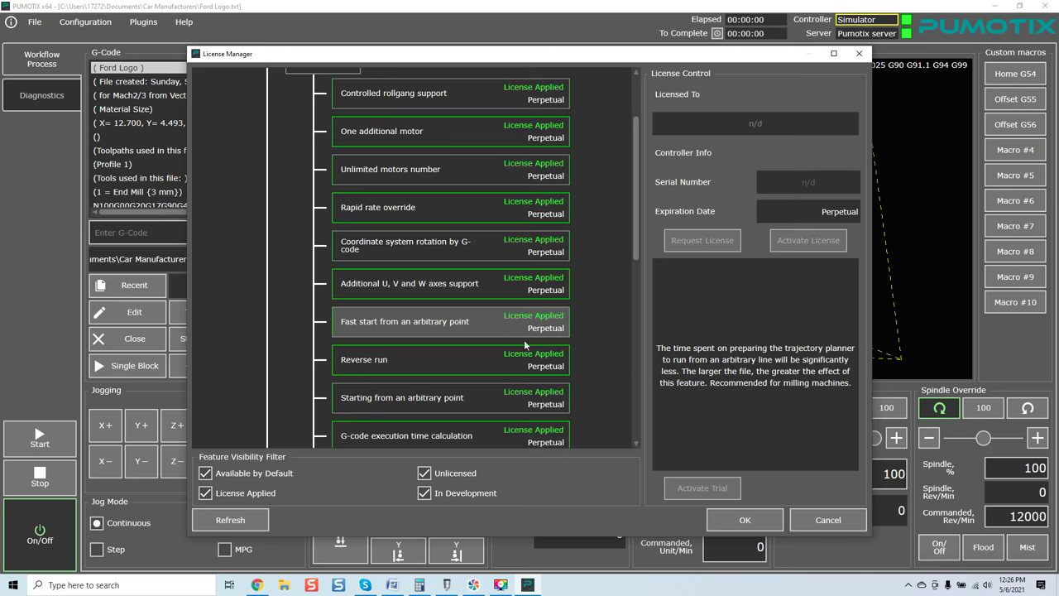
{"action": "left_click", "coordinate": [480, 352]}
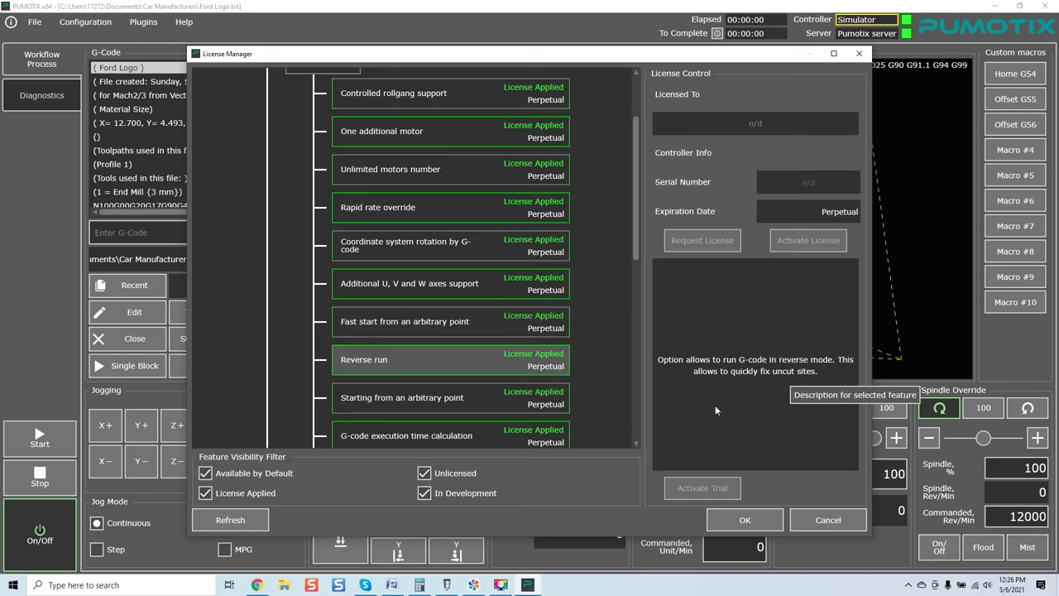
Read the descriptions of the Starting from an arbitrary point and G-code execution time calculation features.
{"action": "scroll", "coordinate": [609, 357], "scroll_direction": "down", "scroll_amount": 1}
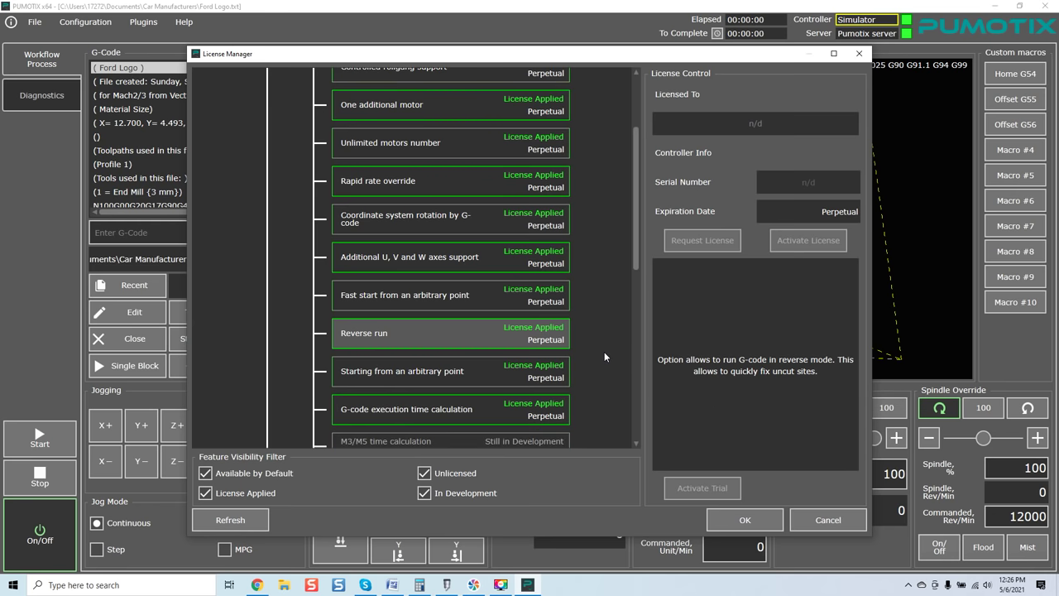
{"action": "scroll", "coordinate": [605, 357], "scroll_direction": "down", "scroll_amount": 1}
{"action": "left_click", "coordinate": [461, 318]}
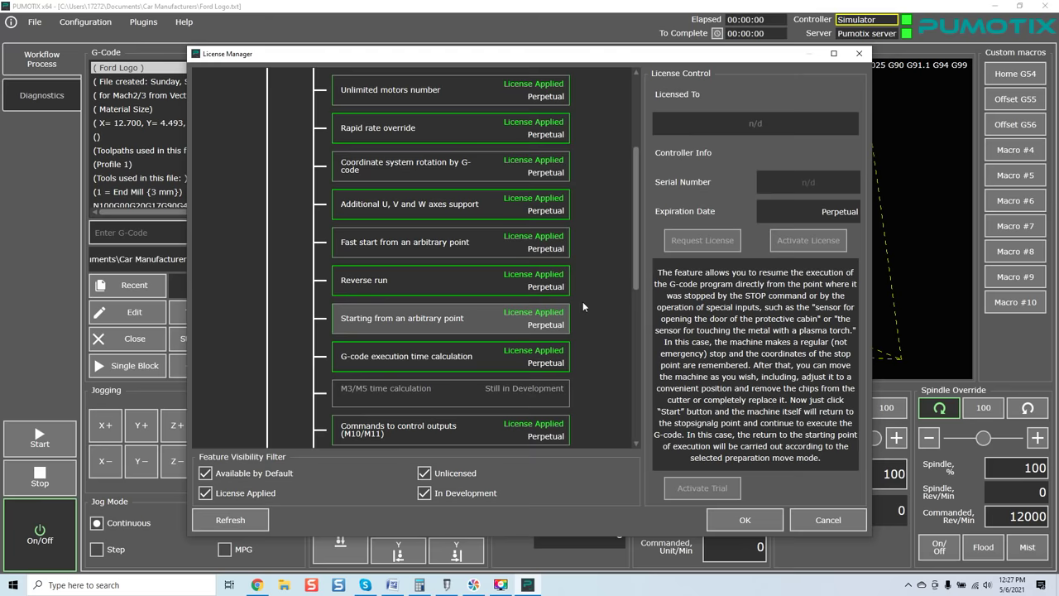
{"action": "scroll", "coordinate": [582, 306], "scroll_direction": "down", "scroll_amount": 1}
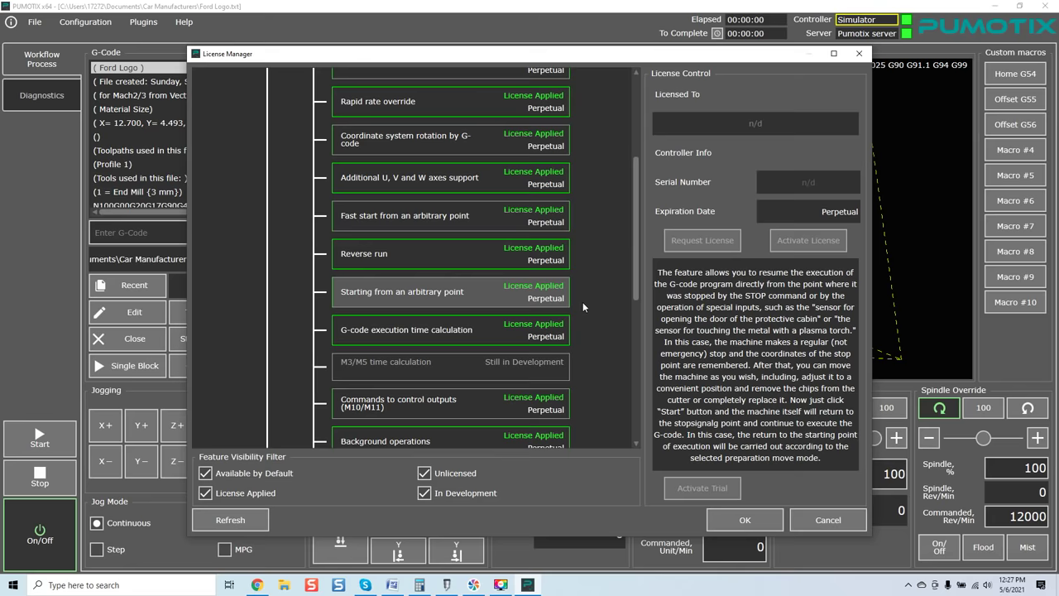
{"action": "scroll", "coordinate": [583, 306], "scroll_direction": "down", "scroll_amount": 1}
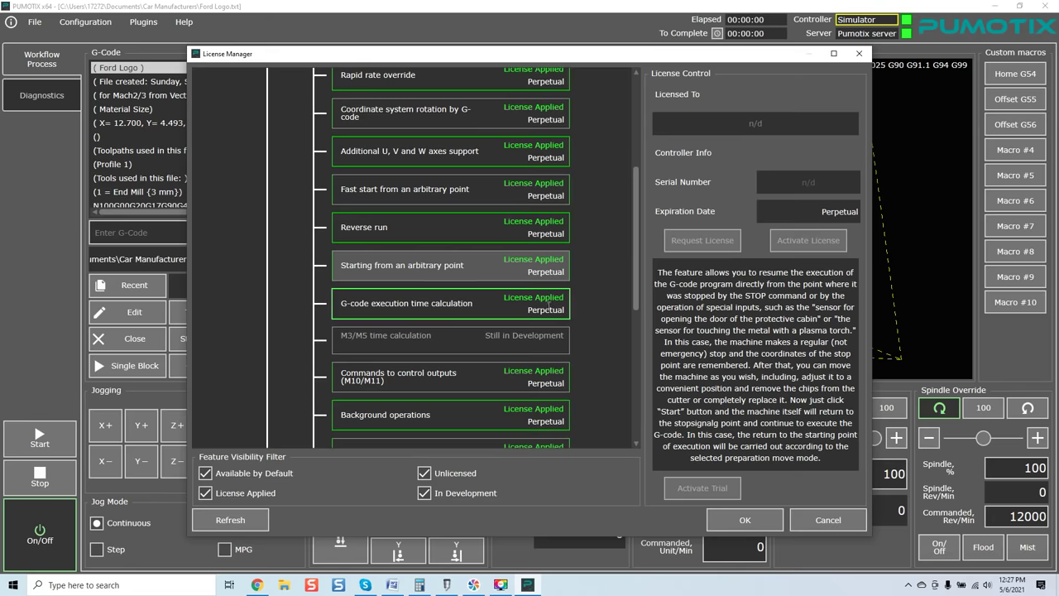
{"action": "left_click", "coordinate": [431, 310]}
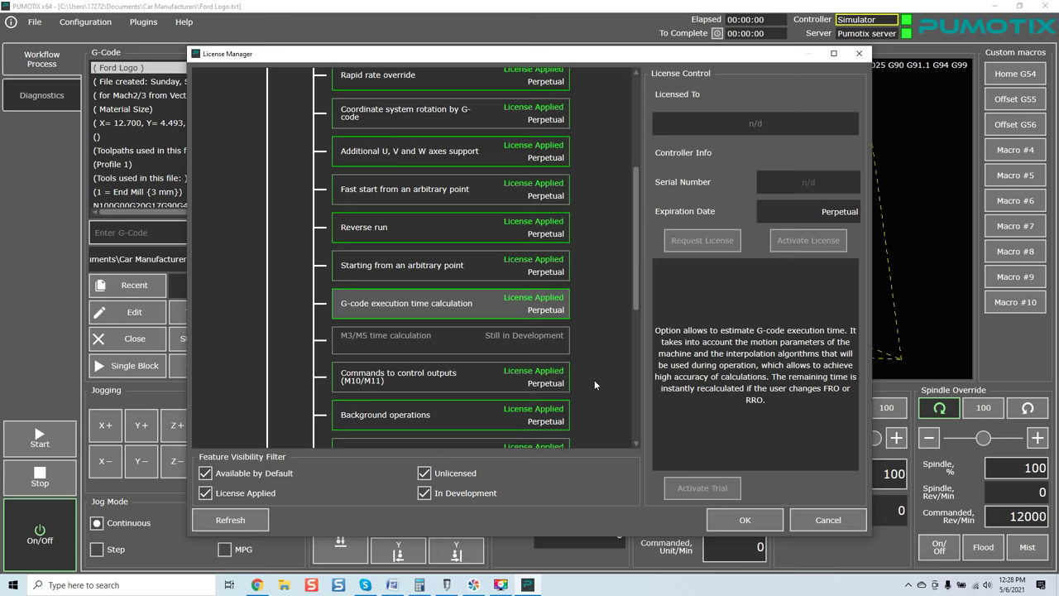
Read the descriptions of Commands to control outputs (M10/M11), Background operations, and Macros modifying and creating.
{"action": "scroll", "coordinate": [551, 335], "scroll_direction": "down", "scroll_amount": 1}
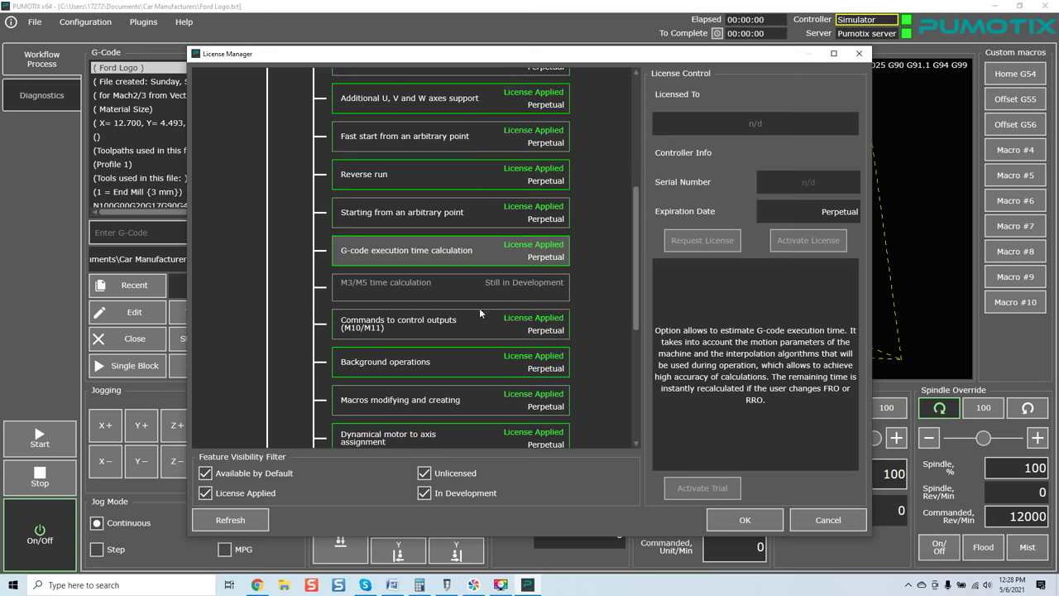
{"action": "left_click", "coordinate": [455, 323]}
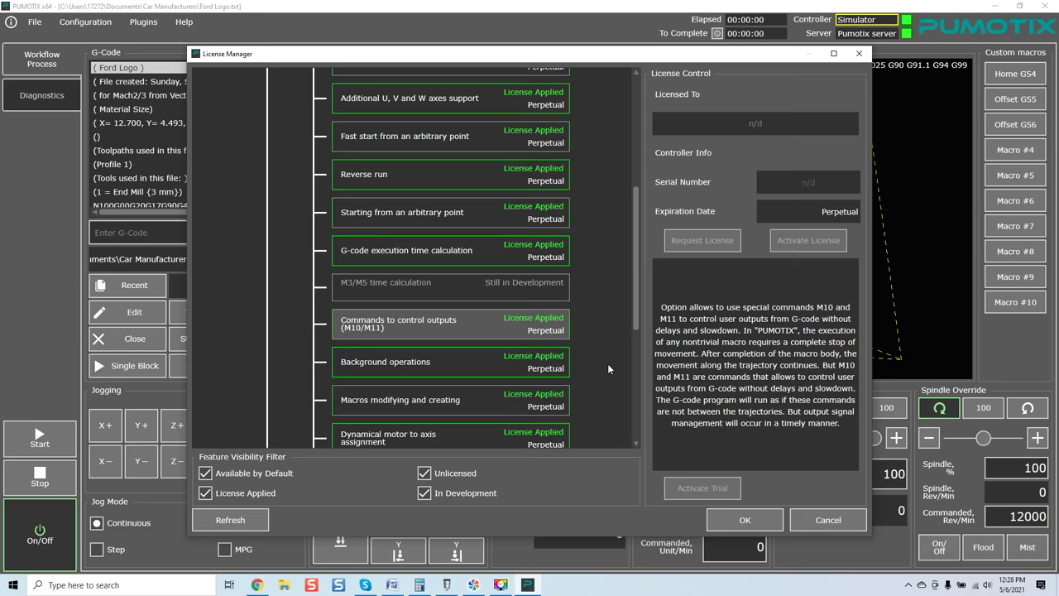
{"action": "scroll", "coordinate": [608, 369], "scroll_direction": "down", "scroll_amount": 1}
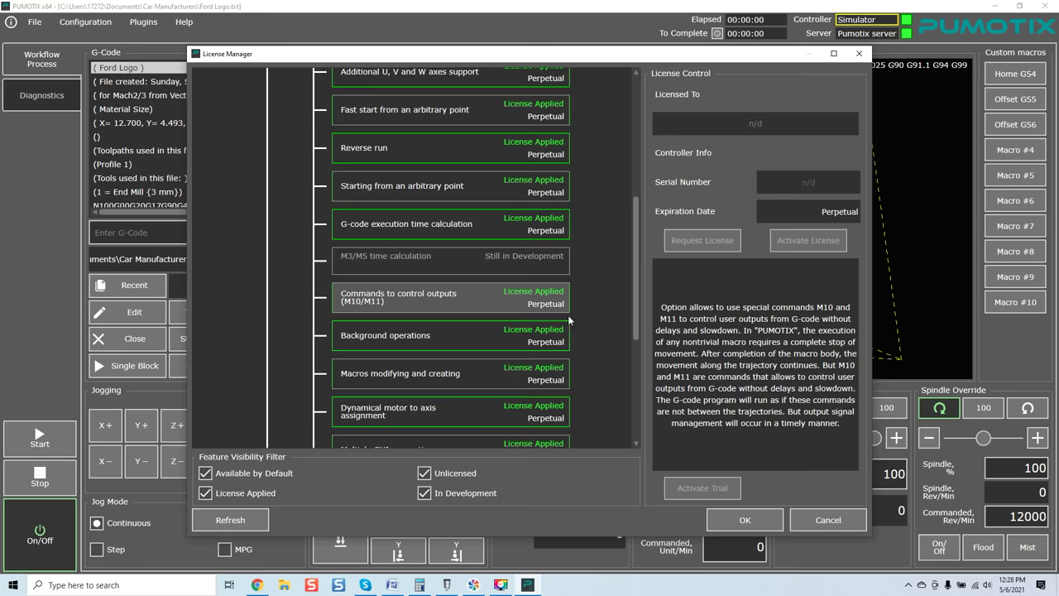
{"action": "scroll", "coordinate": [568, 315], "scroll_direction": "down", "scroll_amount": 1}
{"action": "left_click", "coordinate": [473, 310]}
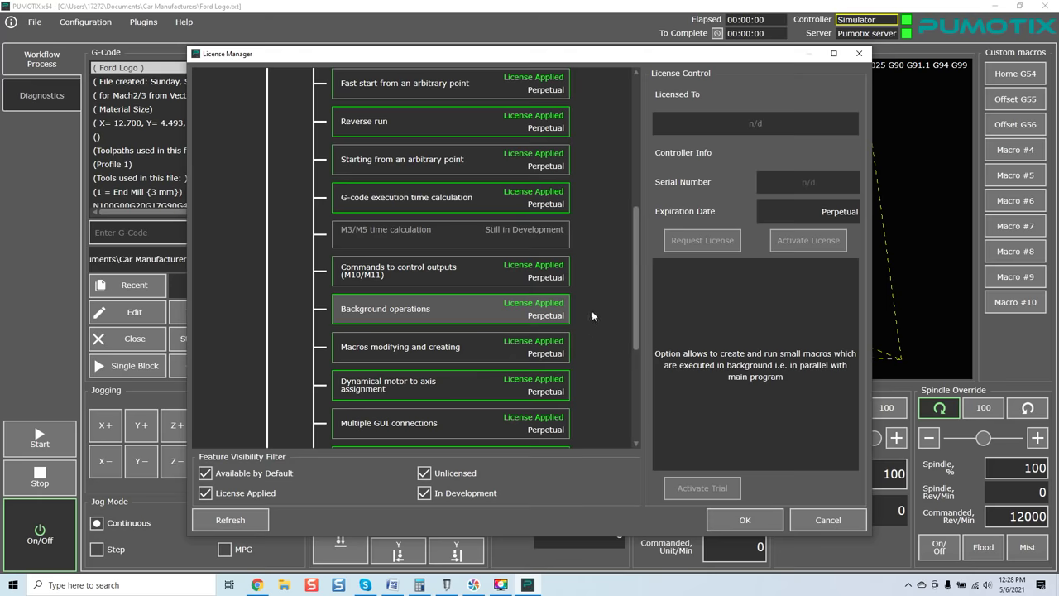
{"action": "scroll", "coordinate": [592, 309], "scroll_direction": "down", "scroll_amount": 1}
{"action": "left_click", "coordinate": [454, 325]}
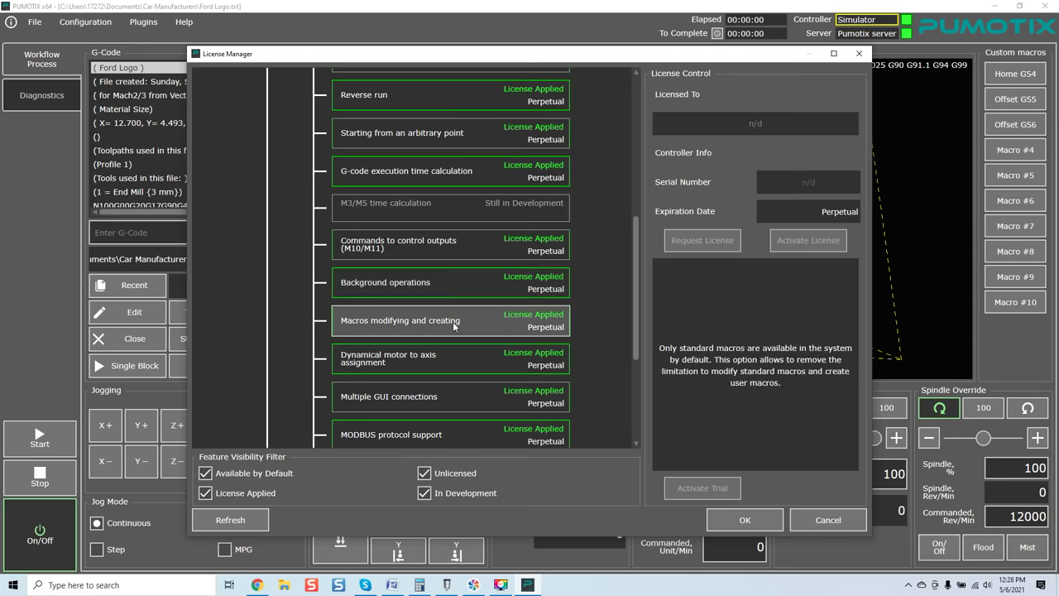
Read the descriptions of Dynamical motor to axis assignment, Multiple GUI connections, MODBUS protocol support, and Analog inputs support.
{"action": "scroll", "coordinate": [583, 338], "scroll_direction": "down", "scroll_amount": 1}
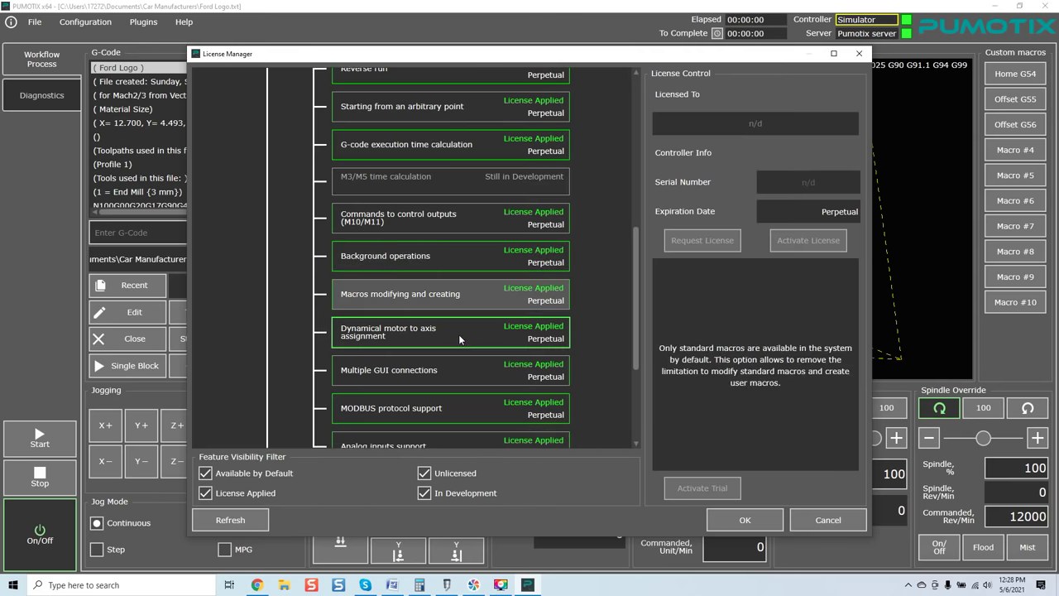
{"action": "left_click", "coordinate": [458, 334]}
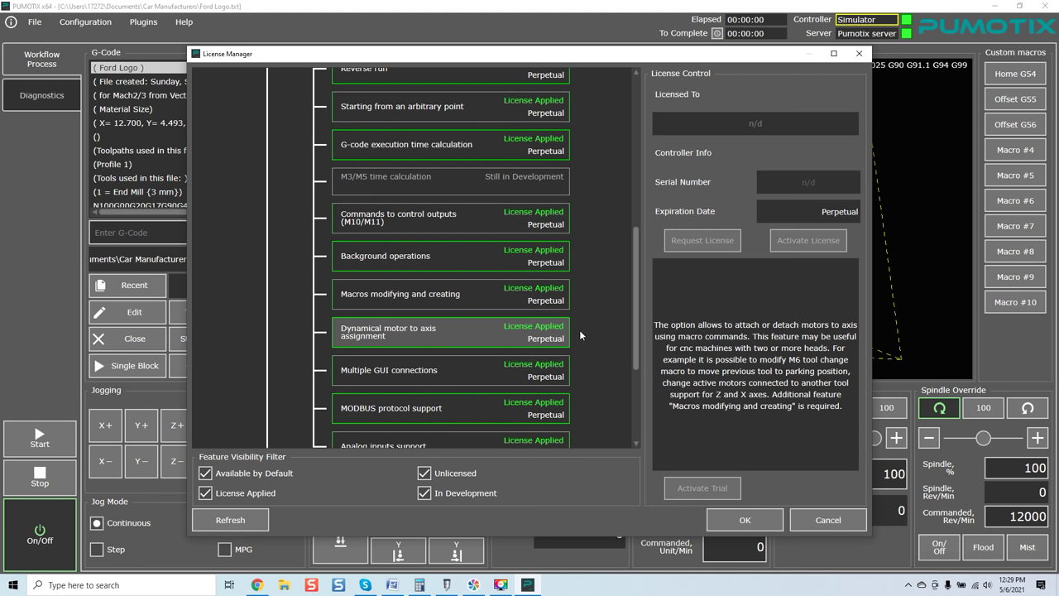
{"action": "scroll", "coordinate": [578, 324], "scroll_direction": "down", "scroll_amount": 1}
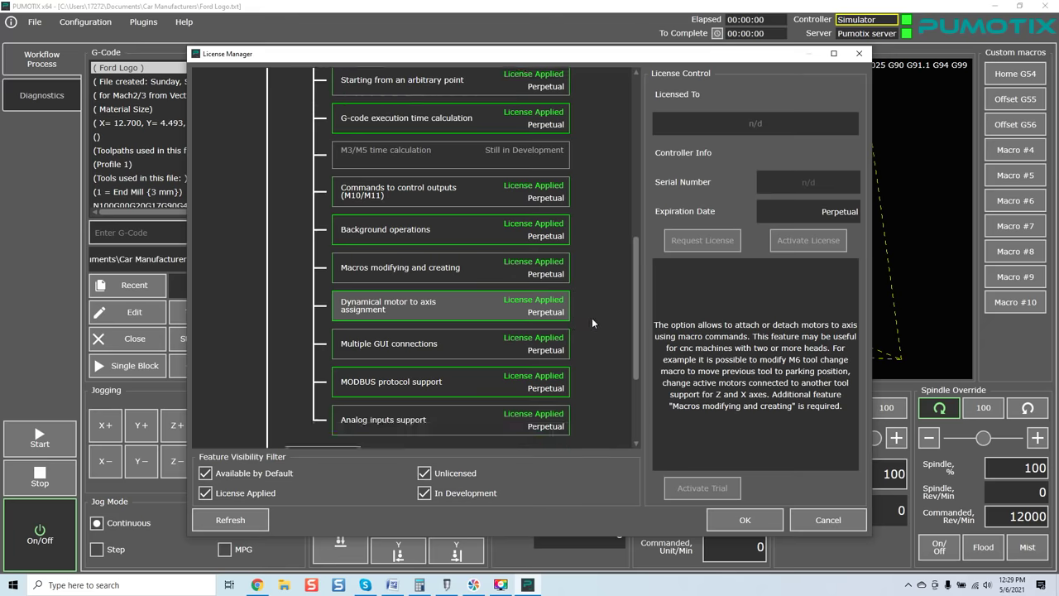
{"action": "left_click", "coordinate": [501, 343]}
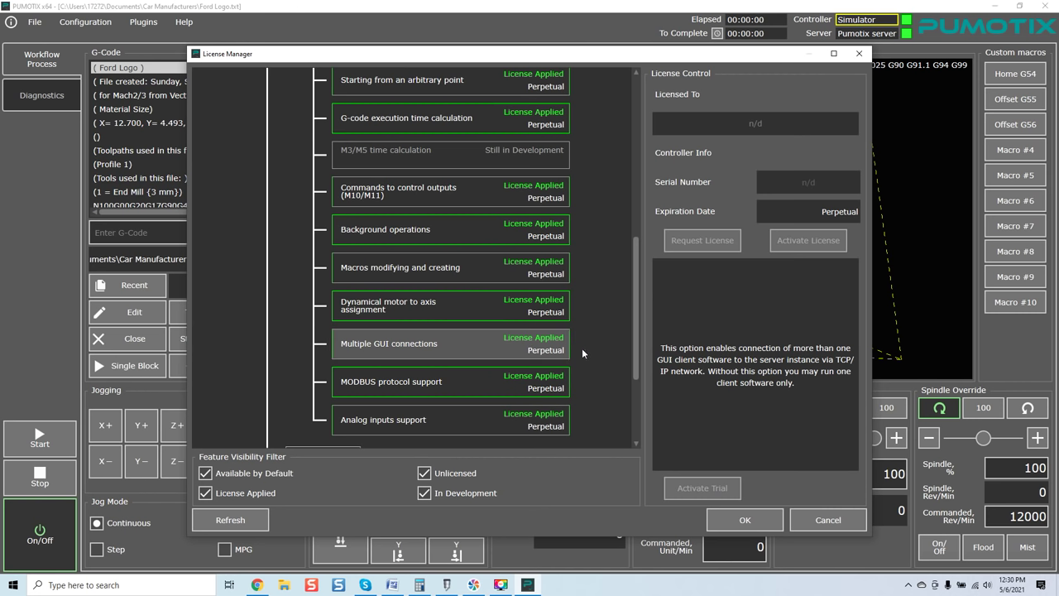
{"action": "scroll", "coordinate": [582, 353], "scroll_direction": "down", "scroll_amount": 1}
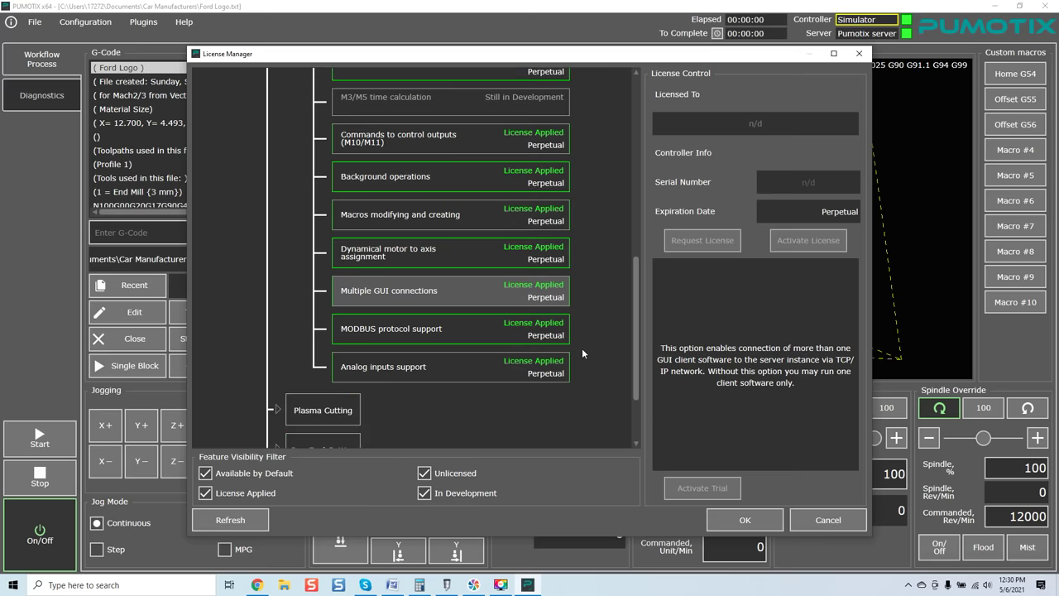
{"action": "left_click", "coordinate": [449, 331]}
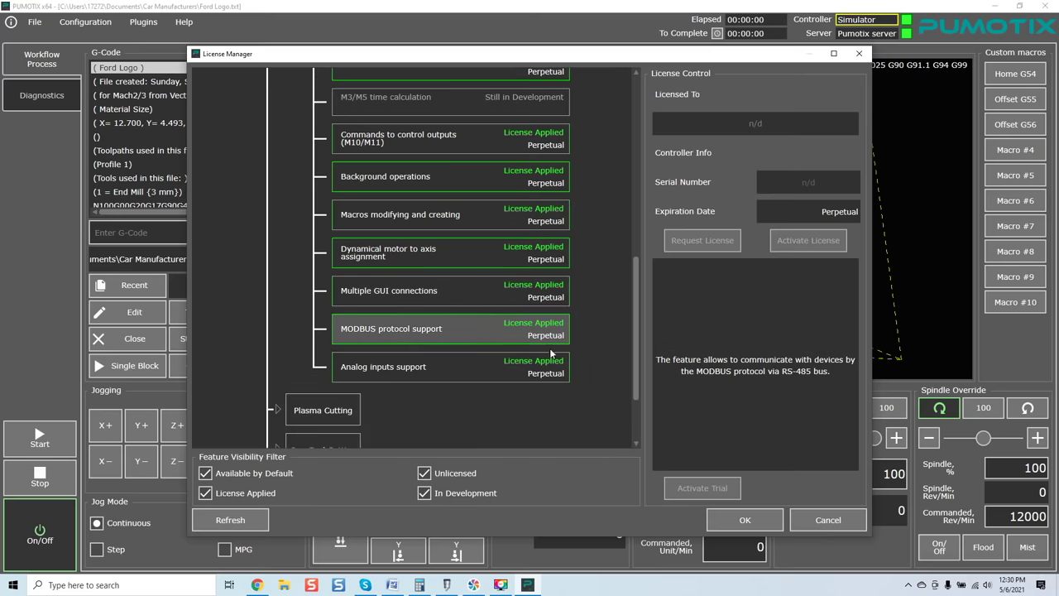
{"action": "left_click", "coordinate": [458, 368]}
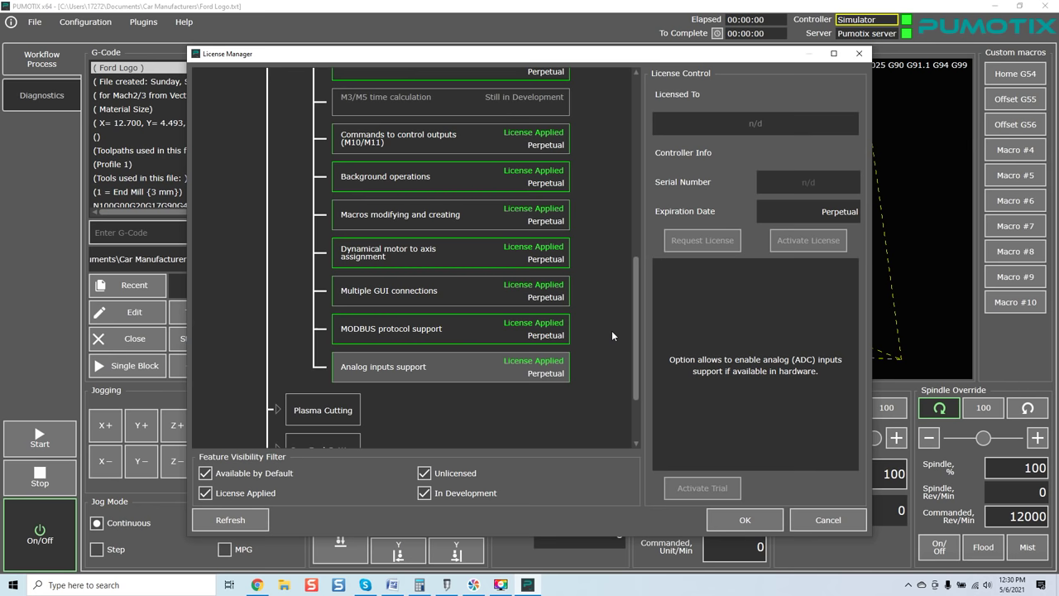
Collapse General Features, expand Plasma Cutting, and look over its feature list down to Tube cutting.
{"action": "scroll", "coordinate": [613, 336], "scroll_direction": "down", "scroll_amount": 1}
{"action": "scroll", "coordinate": [612, 337], "scroll_direction": "up", "scroll_amount": 5}
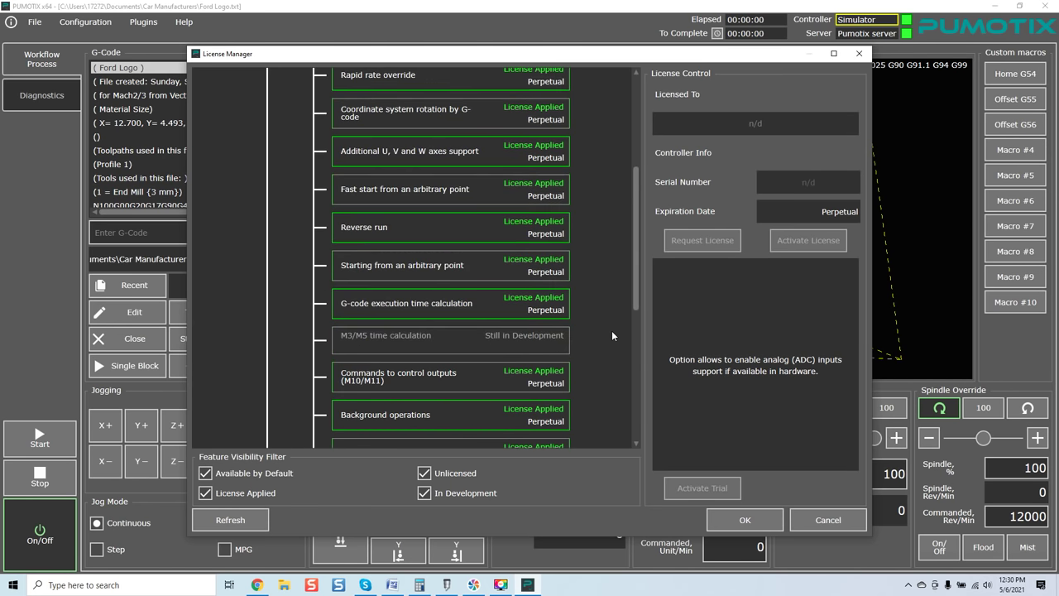
{"action": "scroll", "coordinate": [612, 331], "scroll_direction": "up", "scroll_amount": 3}
{"action": "left_click", "coordinate": [352, 174]}
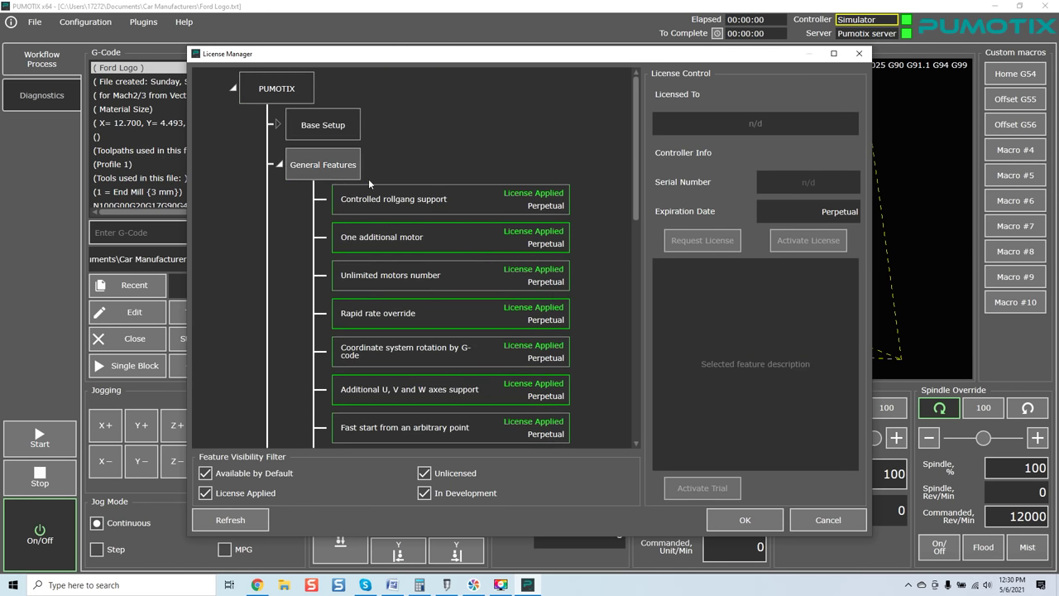
{"action": "left_click", "coordinate": [278, 164]}
{"action": "left_click", "coordinate": [279, 205]}
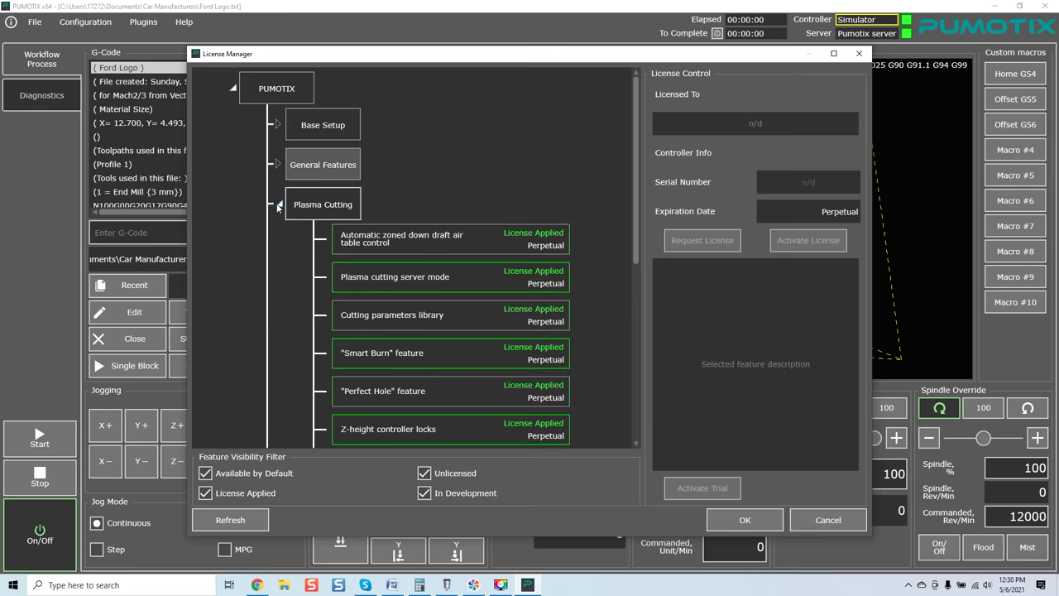
{"action": "scroll", "coordinate": [498, 219], "scroll_direction": "down", "scroll_amount": 5}
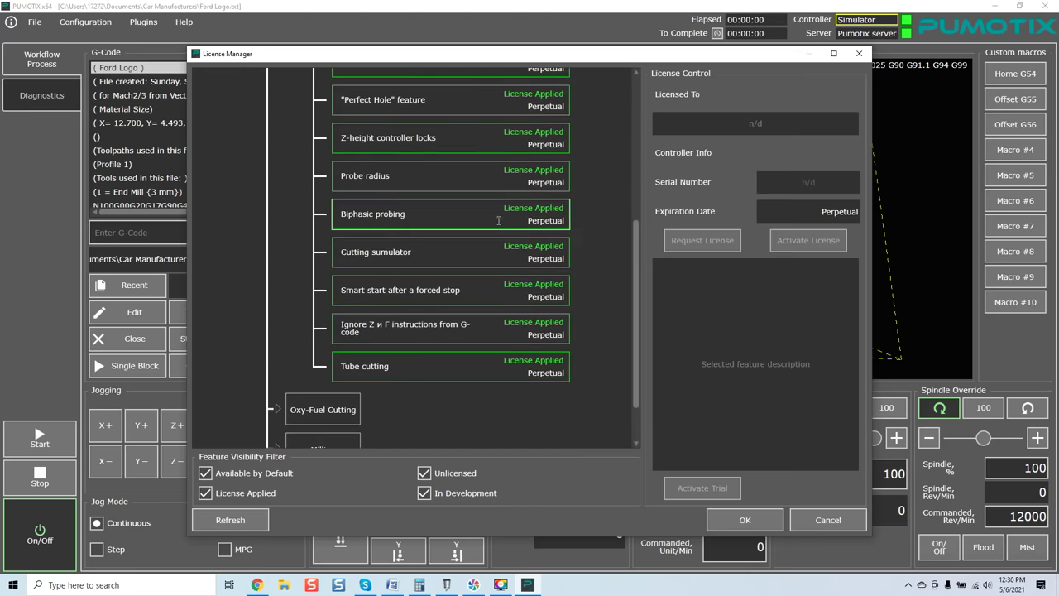
{"action": "scroll", "coordinate": [498, 220], "scroll_direction": "up", "scroll_amount": 5}
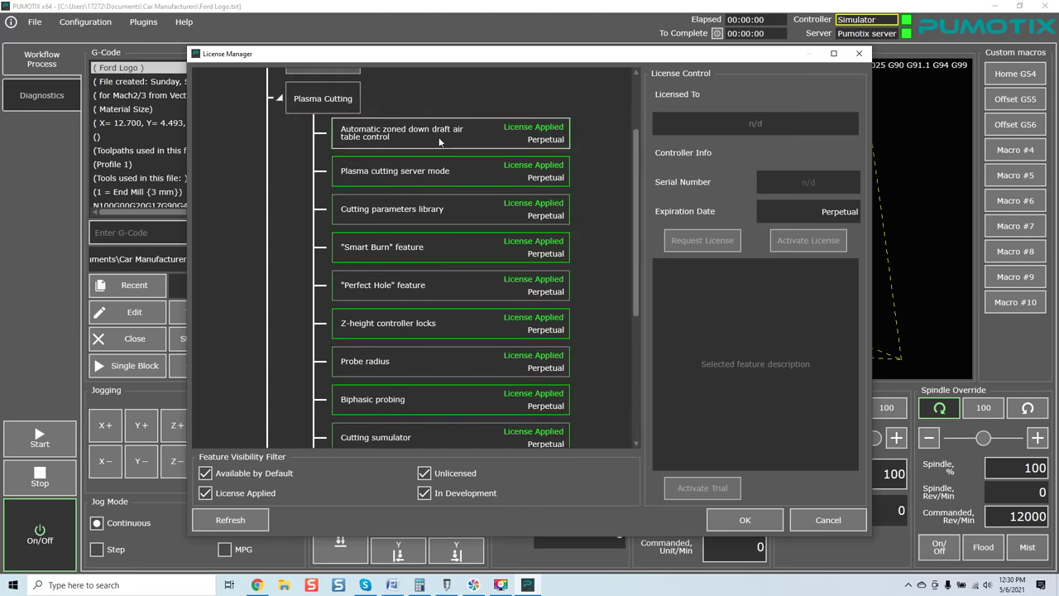
Read the Plasma Cutting feature descriptions from Automatic zoned down draft air table control through the "Perfect Hole" feature.
{"action": "left_click", "coordinate": [440, 141]}
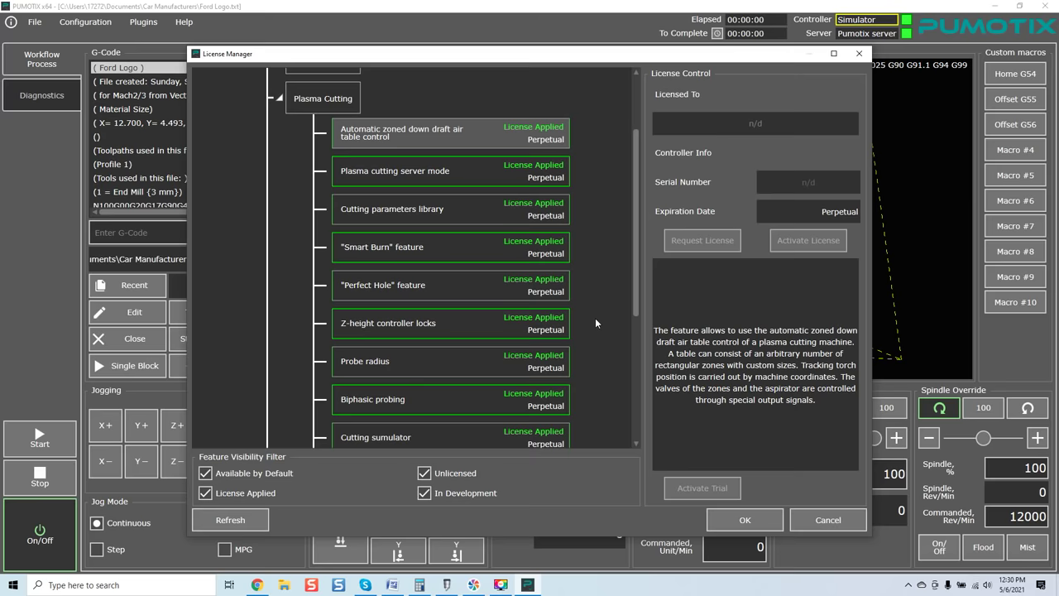
{"action": "scroll", "coordinate": [595, 317], "scroll_direction": "up", "scroll_amount": 1}
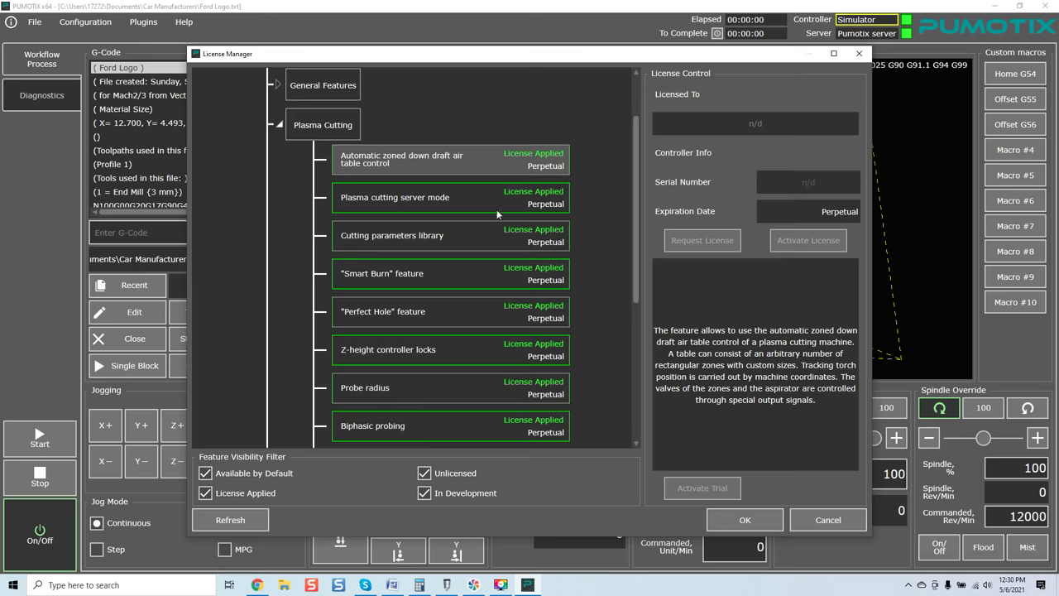
{"action": "left_click", "coordinate": [476, 203]}
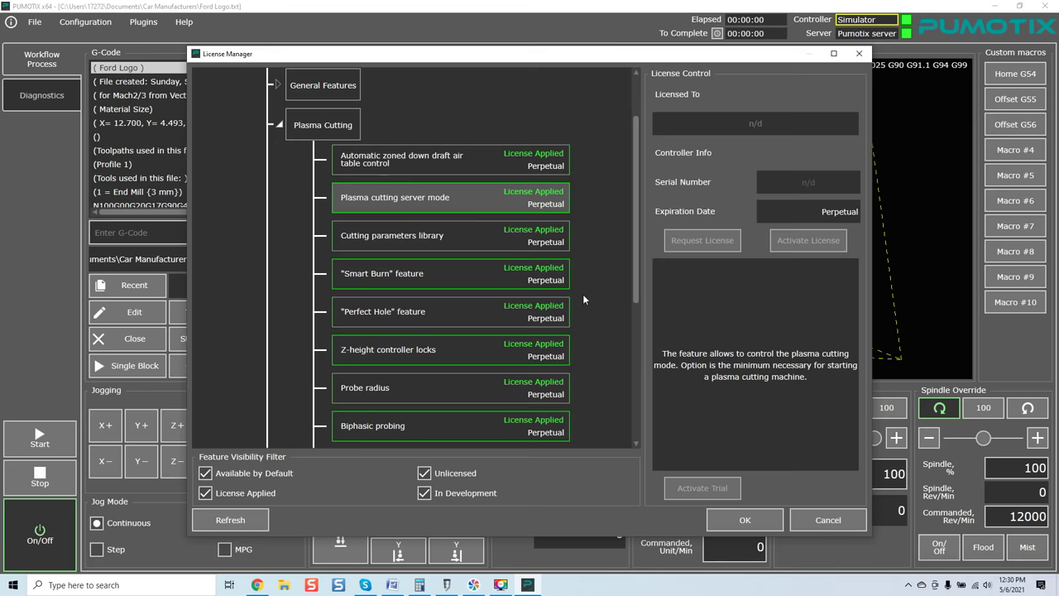
{"action": "left_click", "coordinate": [460, 235]}
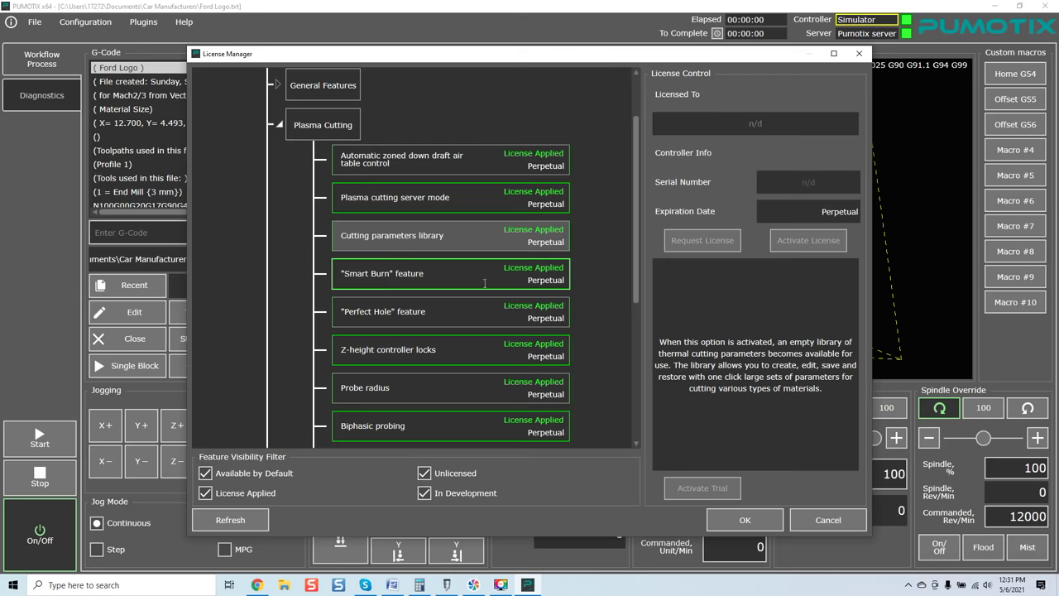
{"action": "left_click", "coordinate": [463, 270]}
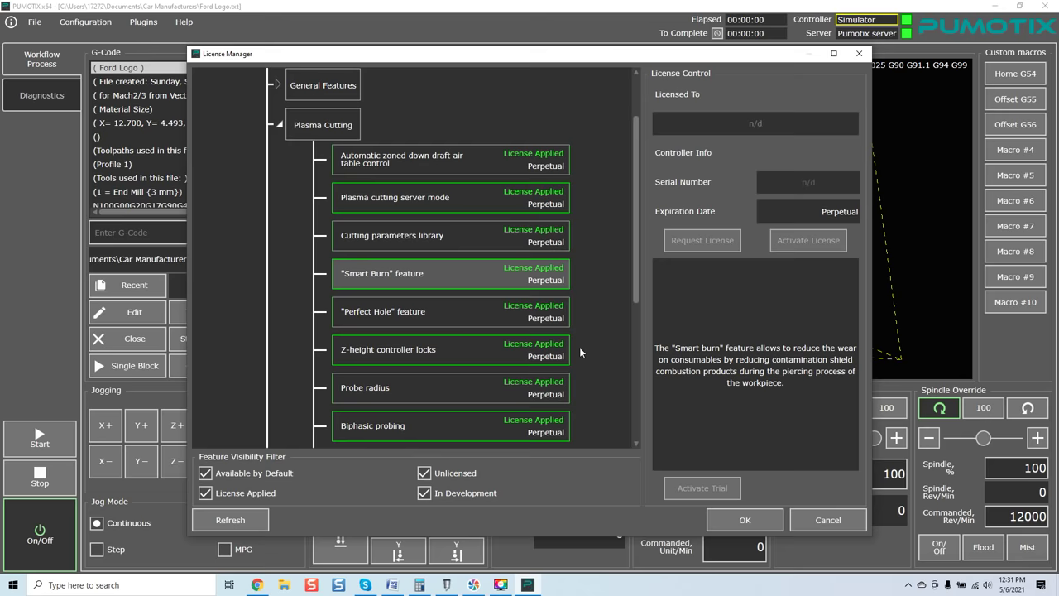
{"action": "left_click", "coordinate": [488, 314]}
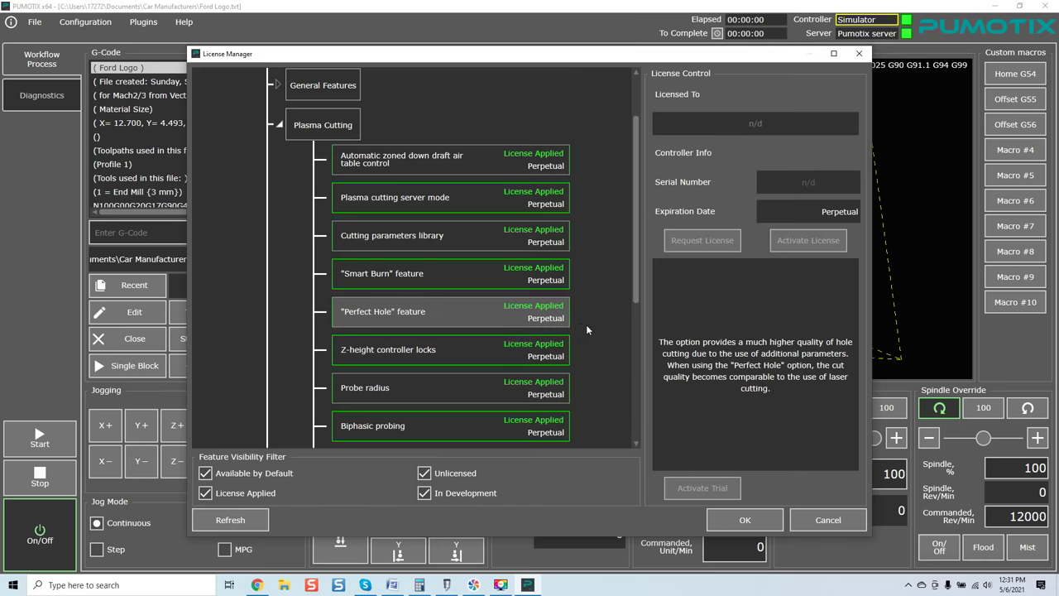
Read the descriptions of the Z-height controller locks, Probe radius, and Biphasic probing features.
{"action": "scroll", "coordinate": [583, 330], "scroll_direction": "down", "scroll_amount": 2}
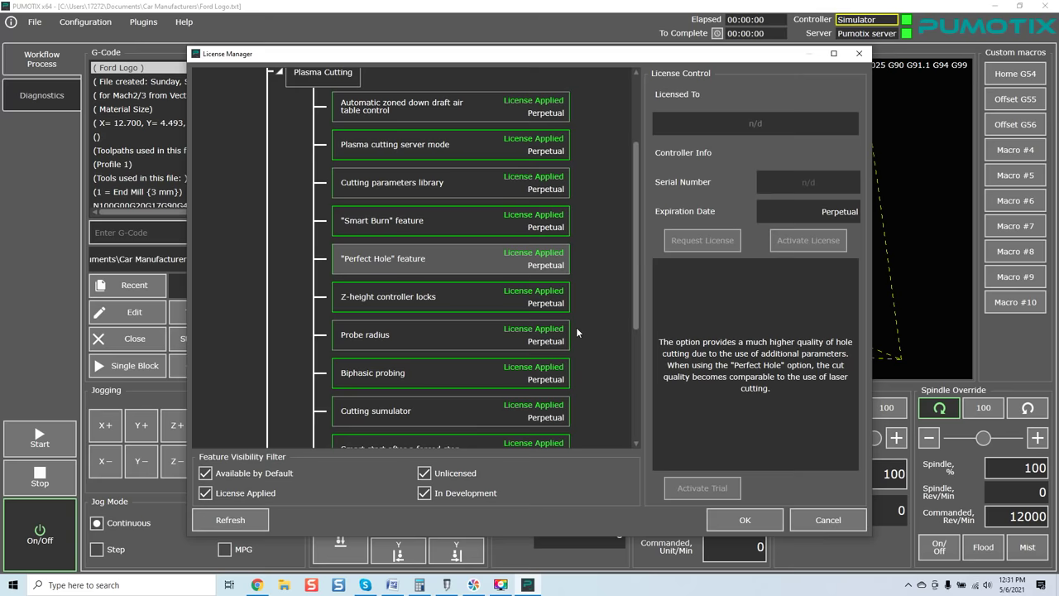
{"action": "scroll", "coordinate": [577, 329], "scroll_direction": "down", "scroll_amount": 1}
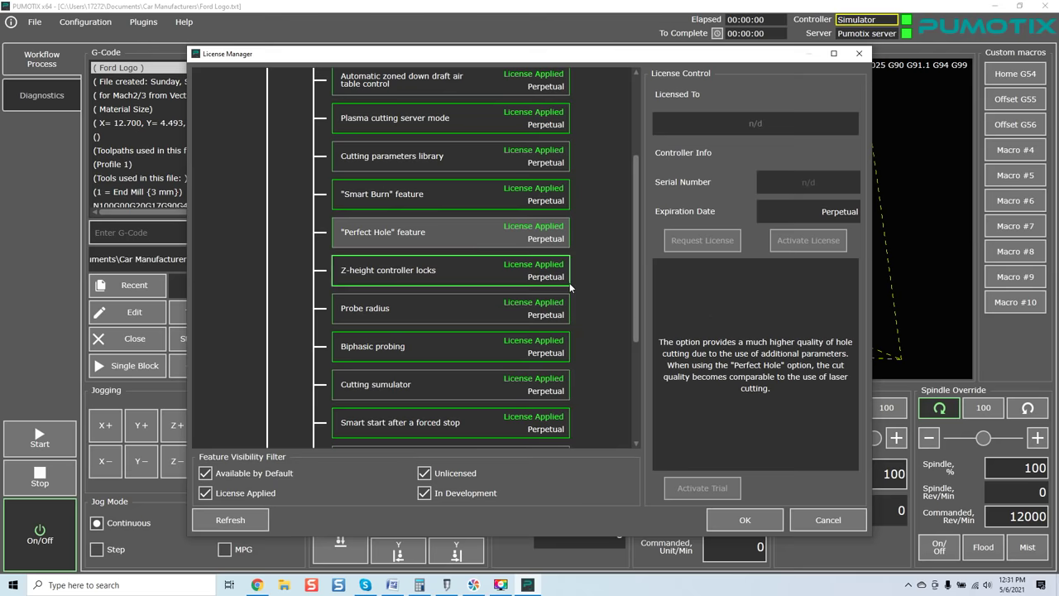
{"action": "left_click", "coordinate": [452, 274]}
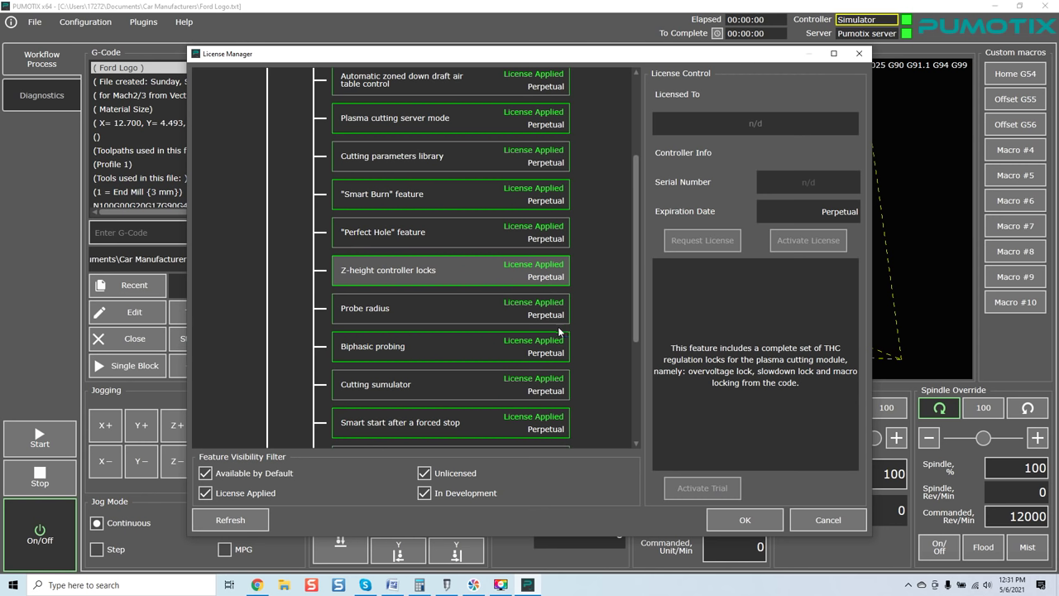
{"action": "left_click", "coordinate": [476, 317]}
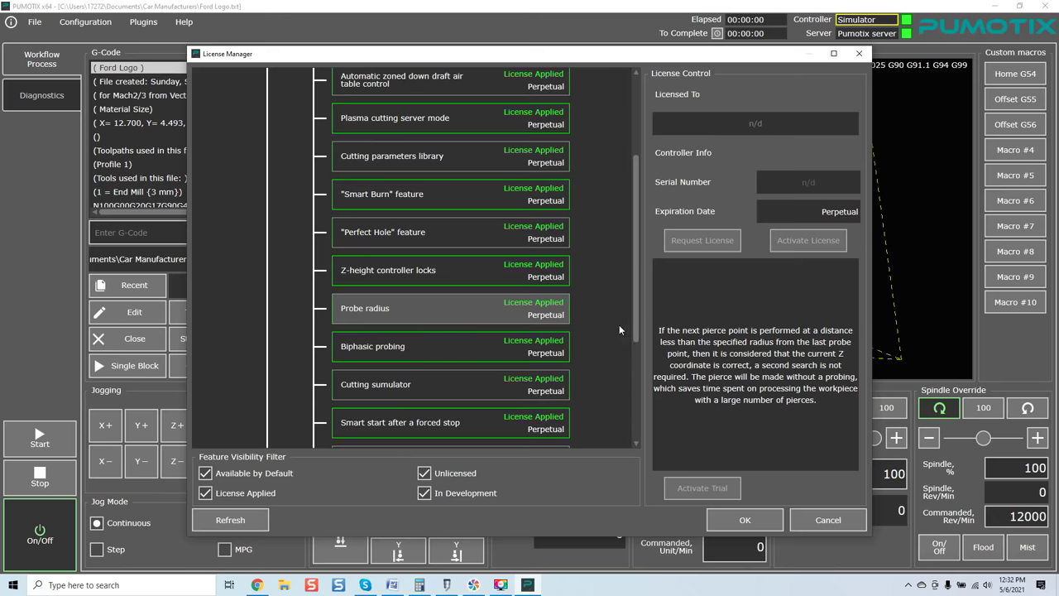
{"action": "scroll", "coordinate": [619, 326], "scroll_direction": "down", "scroll_amount": 1}
{"action": "scroll", "coordinate": [505, 315], "scroll_direction": "down", "scroll_amount": 1}
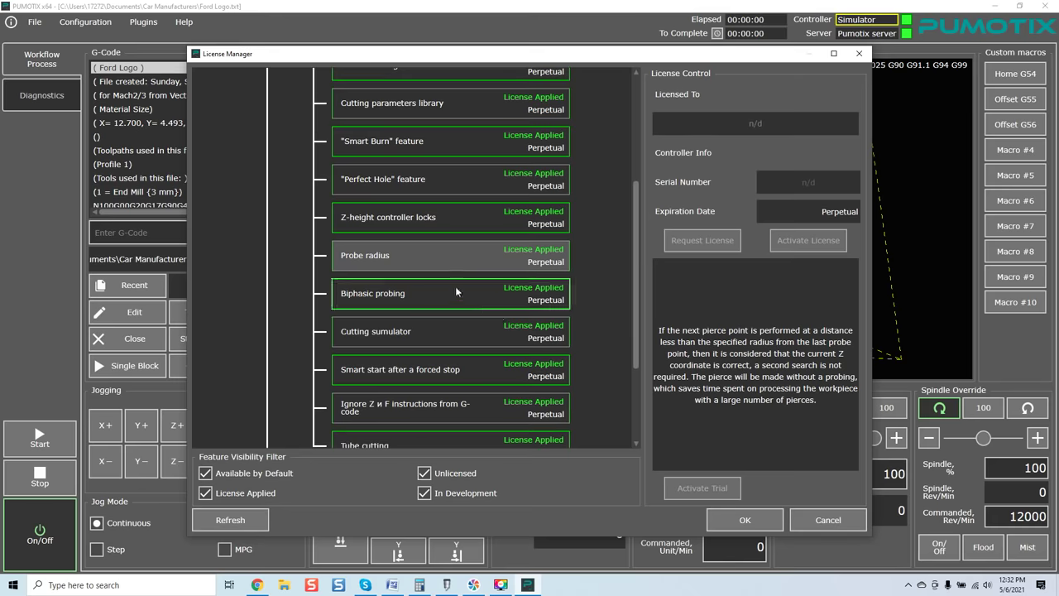
{"action": "scroll", "coordinate": [455, 292], "scroll_direction": "down", "scroll_amount": 1}
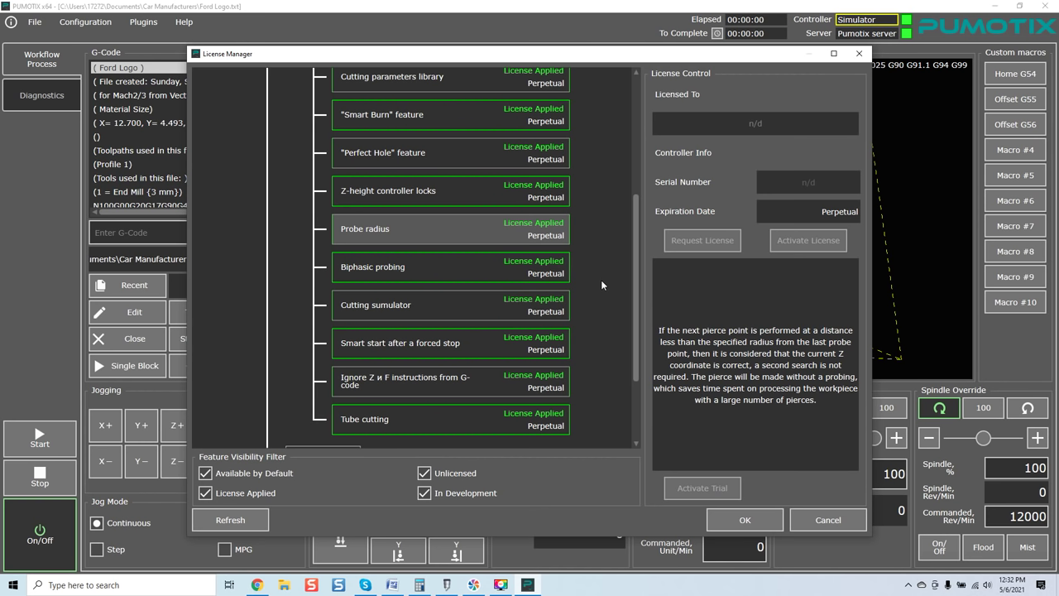
{"action": "left_click", "coordinate": [491, 266]}
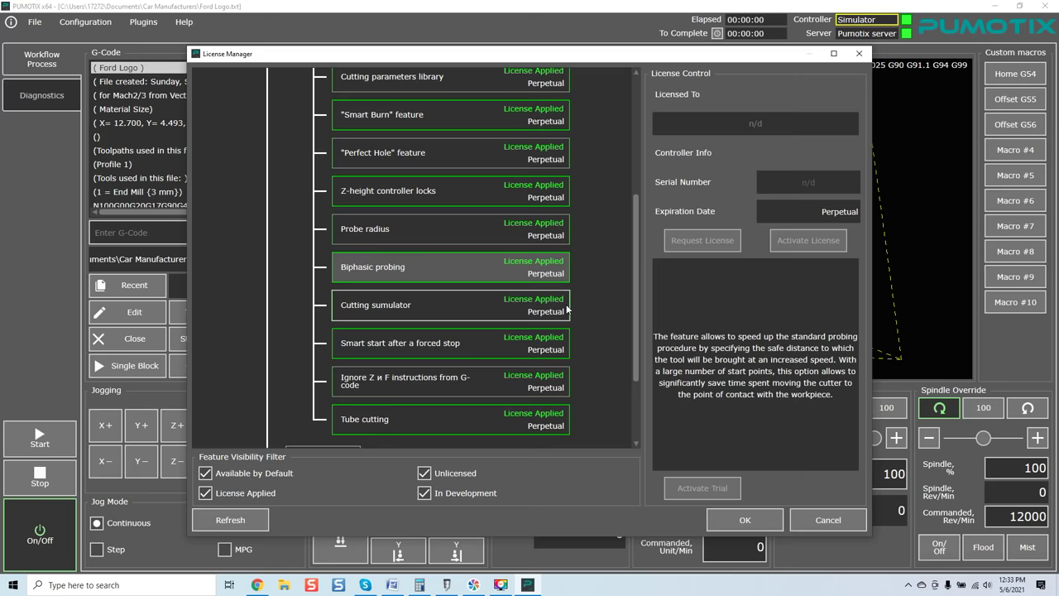
Read the remaining Plasma Cutting descriptions, from the cutting simulator and Smart start after a forced stop through Tube cutting.
{"action": "scroll", "coordinate": [529, 298], "scroll_direction": "down", "scroll_amount": 1}
{"action": "left_click", "coordinate": [443, 256]}
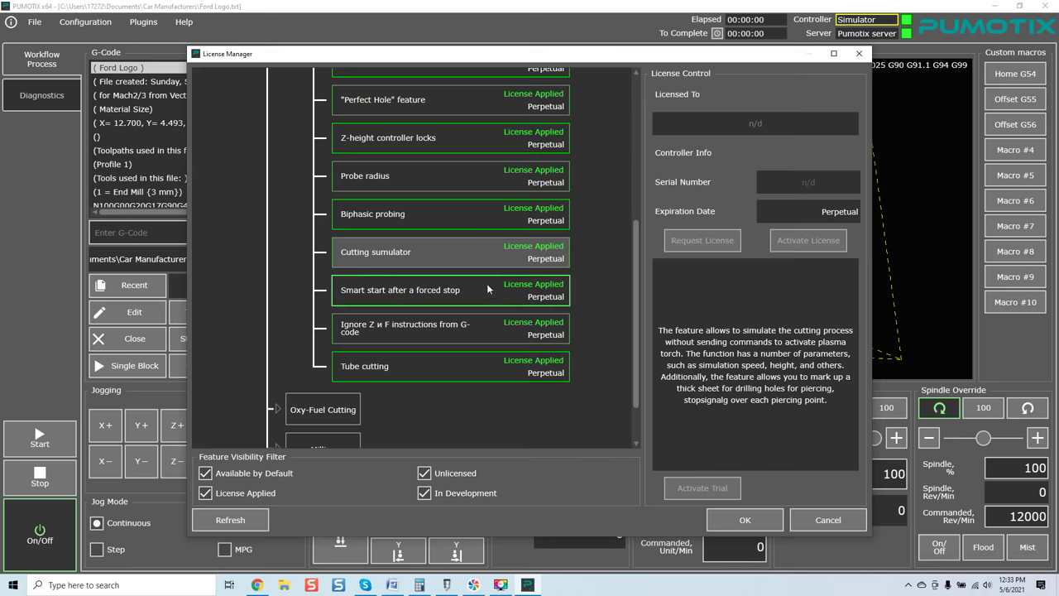
{"action": "left_click", "coordinate": [463, 290]}
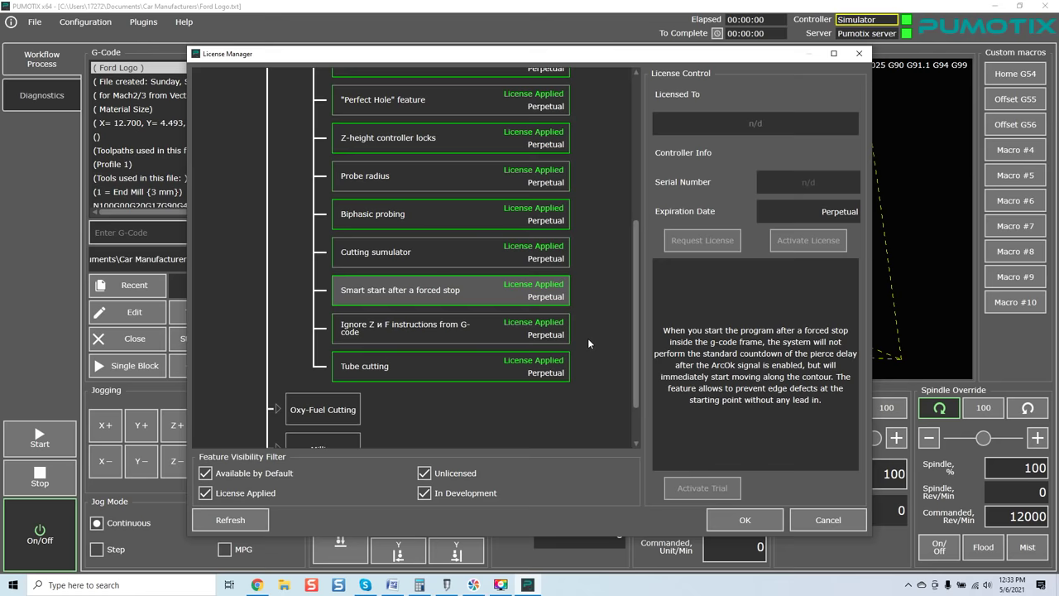
{"action": "left_click", "coordinate": [491, 332]}
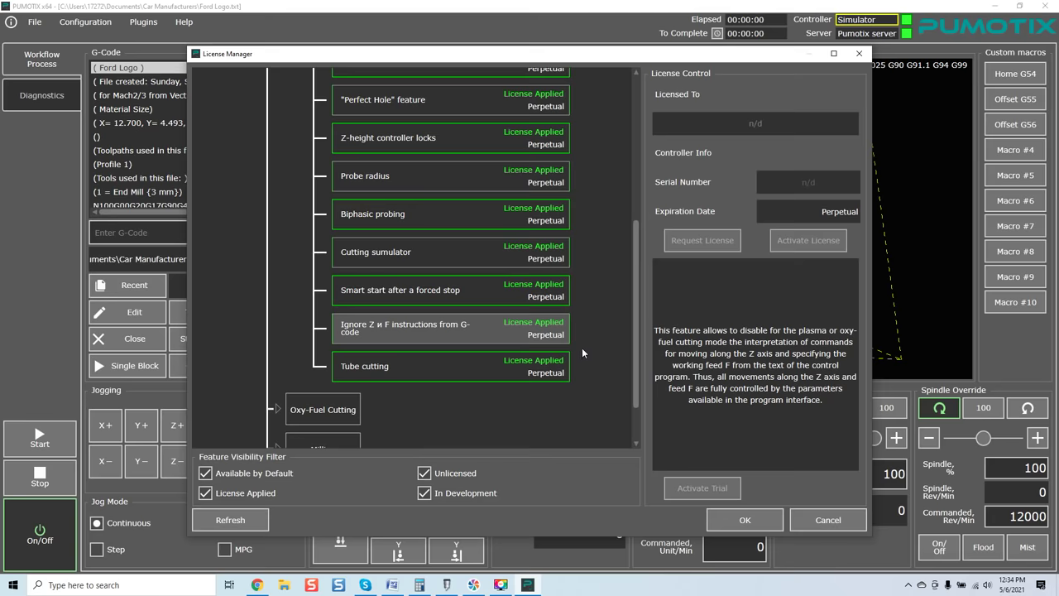
{"action": "scroll", "coordinate": [592, 343], "scroll_direction": "down", "scroll_amount": 1}
{"action": "left_click", "coordinate": [486, 337]}
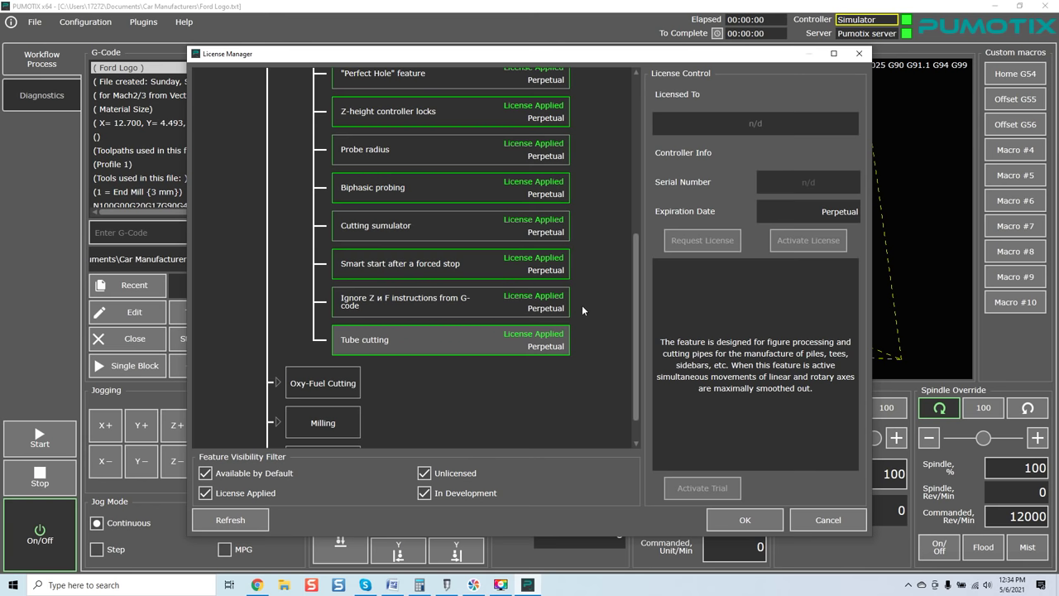
Collapse Plasma Cutting, expand Oxy-Fuel Cutting, and read the description of Oxy-fuel cutting server mode.
{"action": "scroll", "coordinate": [582, 304], "scroll_direction": "up", "scroll_amount": 5}
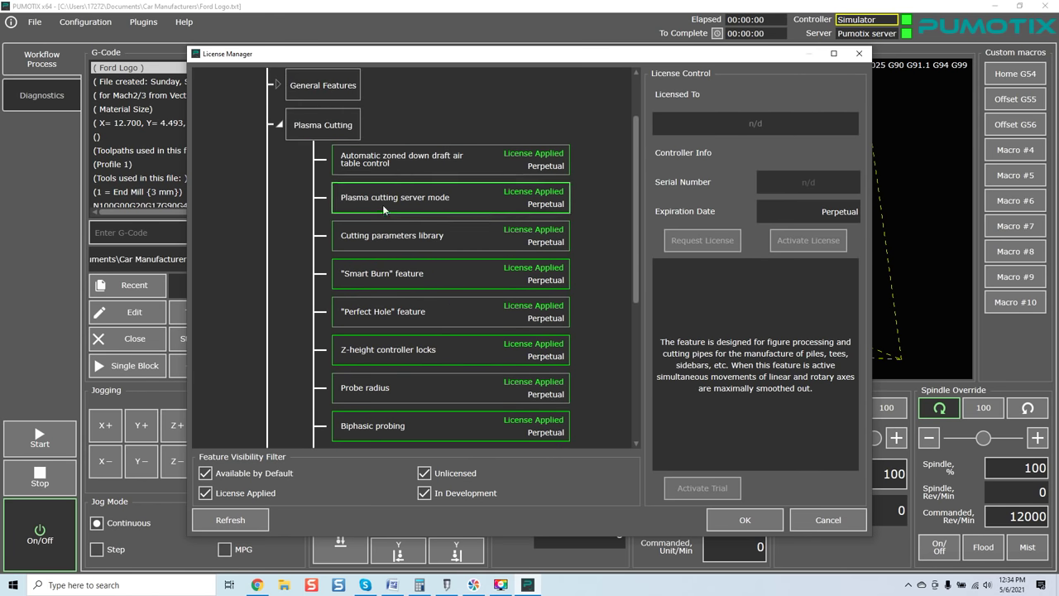
{"action": "left_click", "coordinate": [278, 124]}
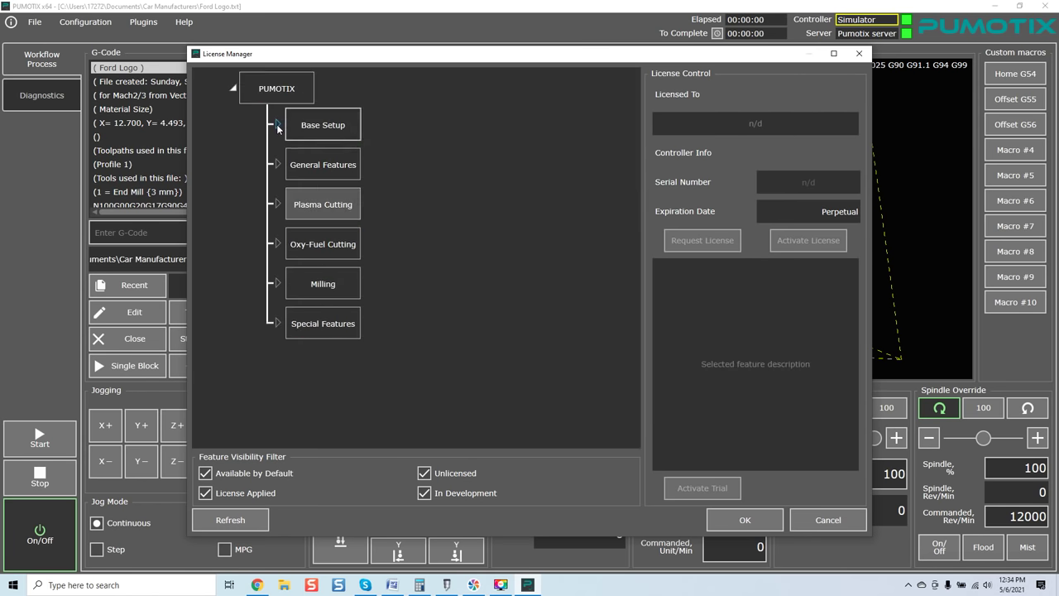
{"action": "left_click", "coordinate": [279, 245]}
{"action": "left_click", "coordinate": [418, 284]}
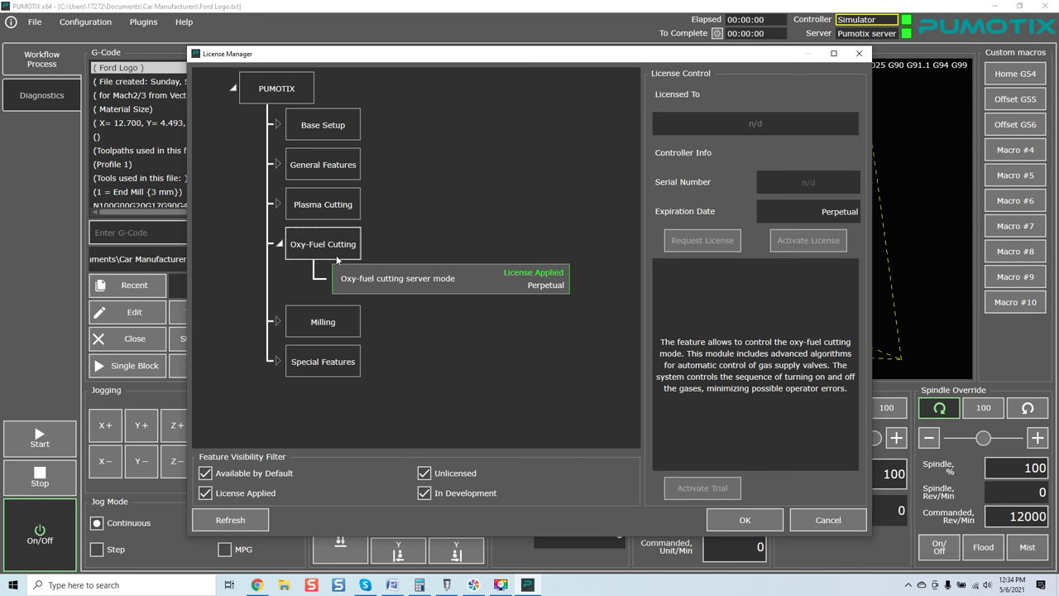
Collapse Oxy-Fuel Cutting, expand Milling, and read the description of Drilling cycles support.
{"action": "left_click", "coordinate": [278, 245]}
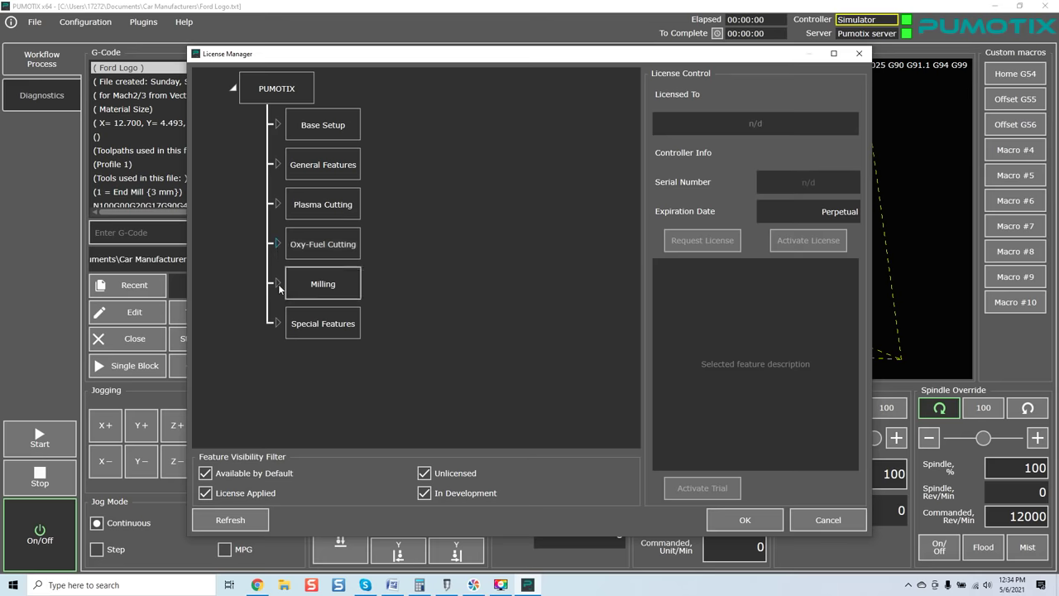
{"action": "left_click", "coordinate": [278, 284]}
{"action": "scroll", "coordinate": [432, 315], "scroll_direction": "down", "scroll_amount": 3}
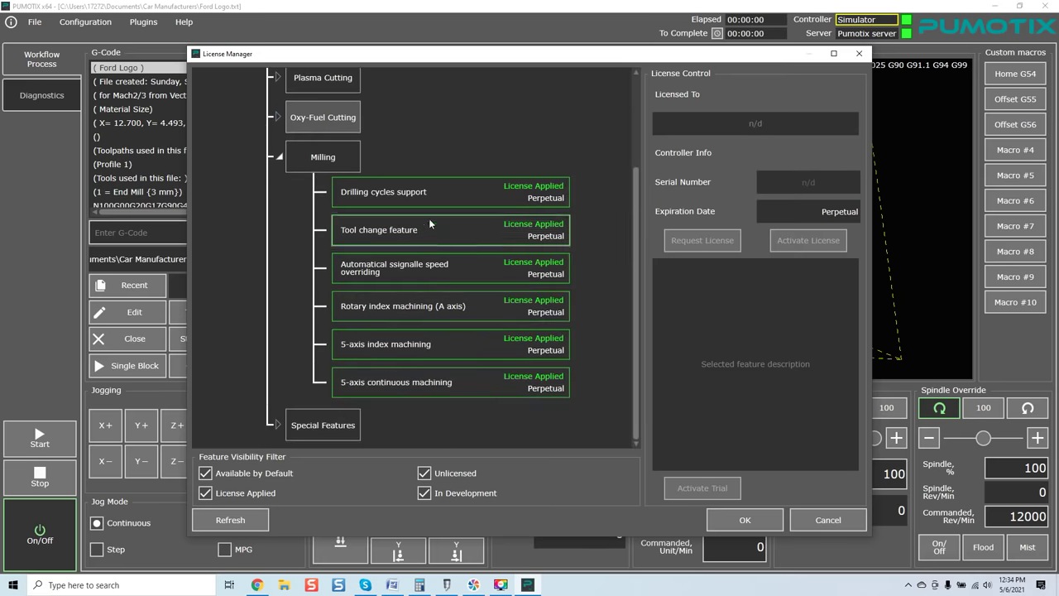
{"action": "left_click", "coordinate": [448, 204]}
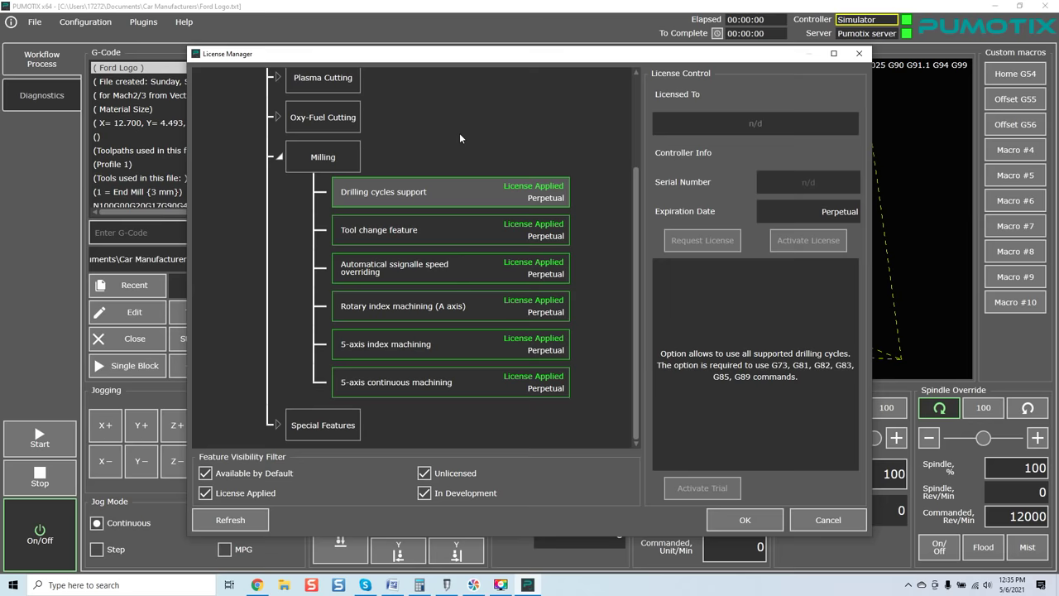
Read the remaining Milling feature descriptions, from Tool change feature through 5-axis continuous machining.
{"action": "left_click", "coordinate": [409, 238]}
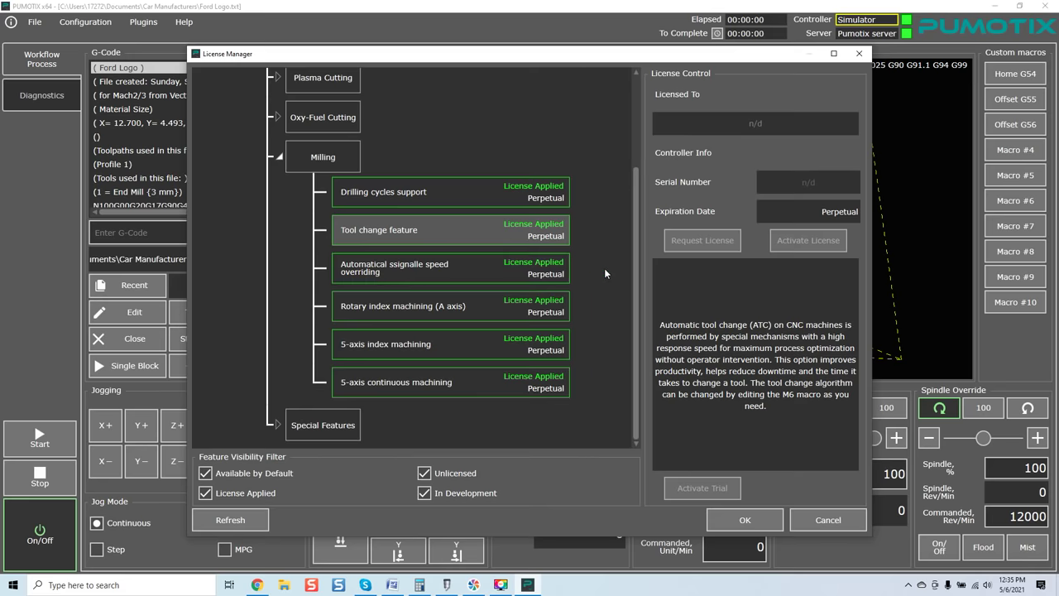
{"action": "left_click", "coordinate": [454, 279]}
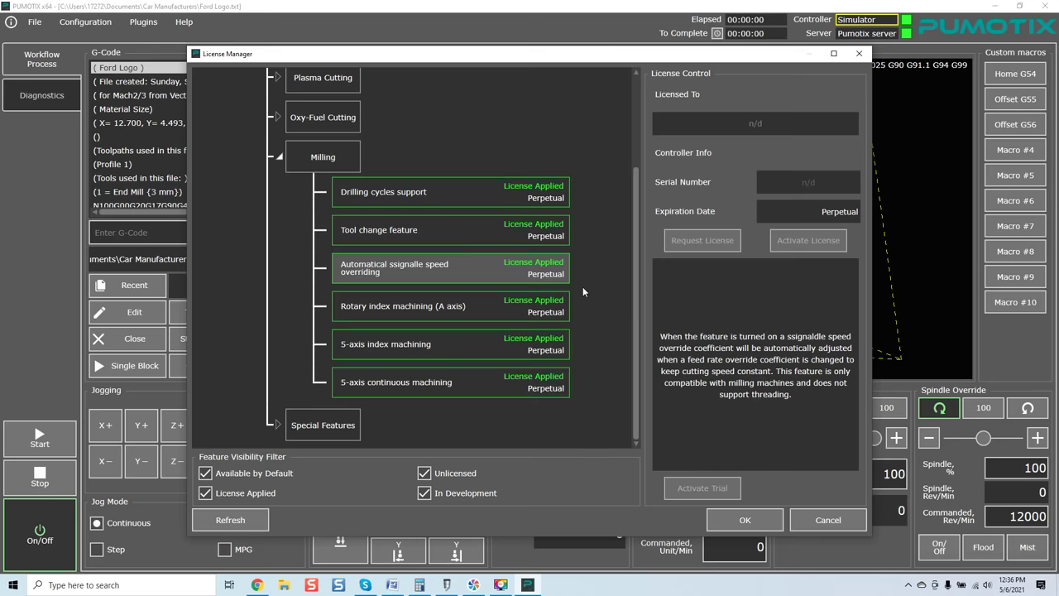
{"action": "left_click", "coordinate": [566, 312]}
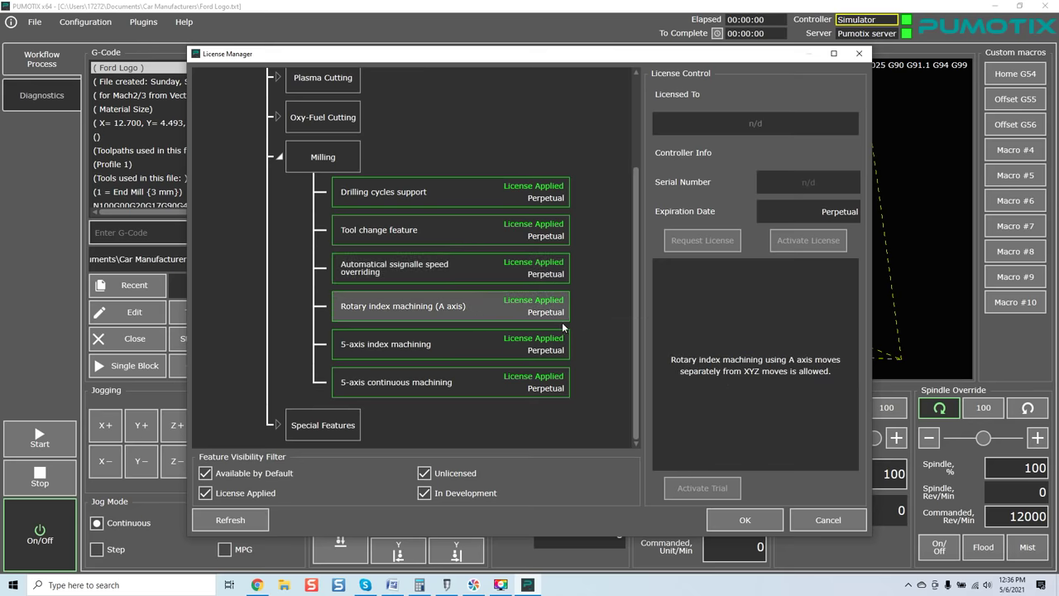
{"action": "left_click", "coordinate": [464, 342]}
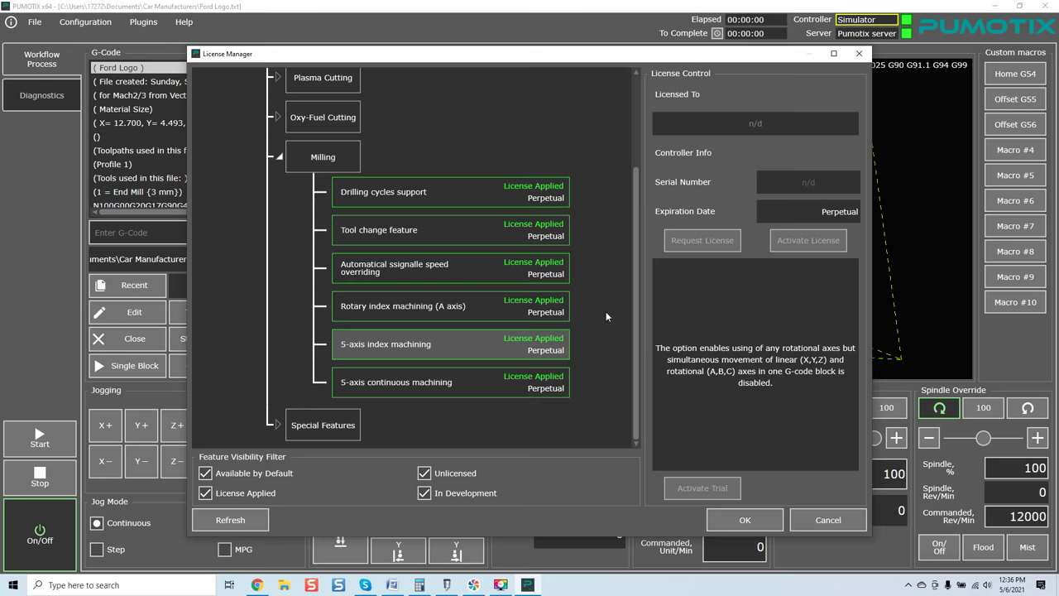
{"action": "left_click", "coordinate": [475, 379]}
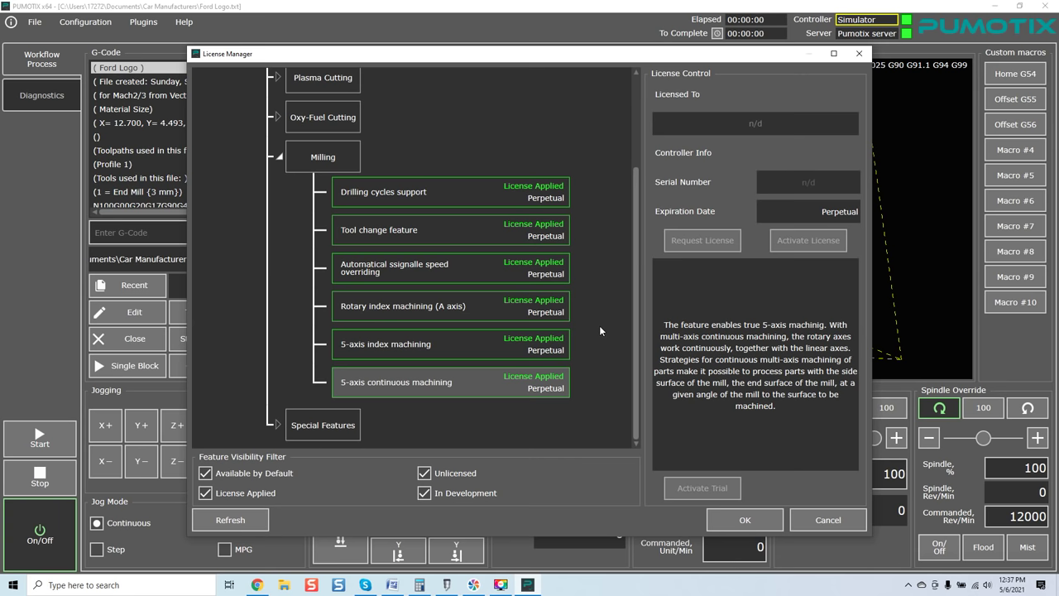
Collapse Milling, read the Prerelease version usage and Service mode descriptions under Special Features, and collapse that group.
{"action": "left_click", "coordinate": [280, 157]}
{"action": "left_click", "coordinate": [278, 323]}
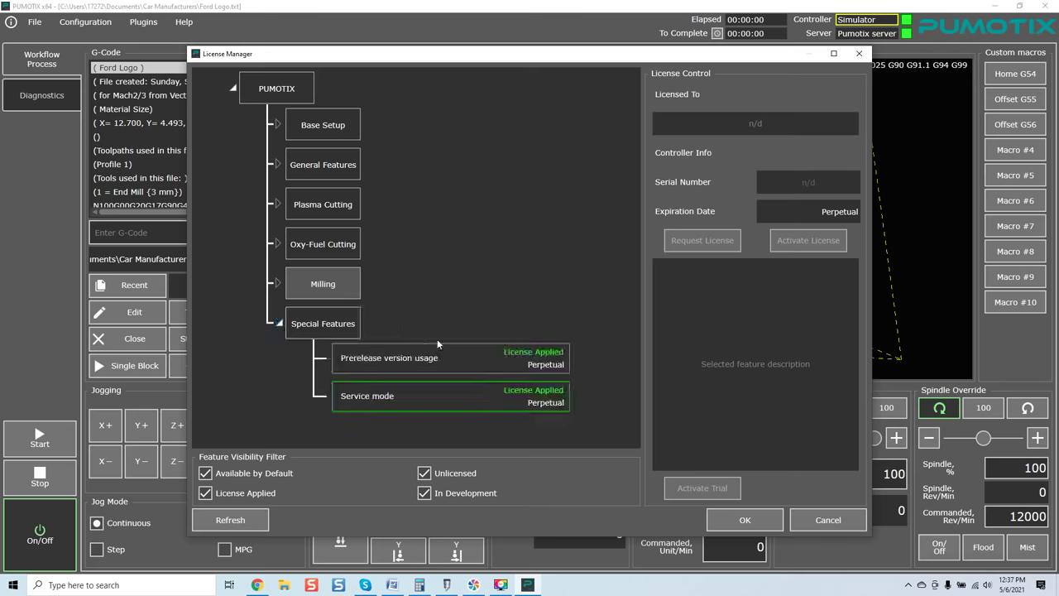
{"action": "left_click", "coordinate": [442, 360]}
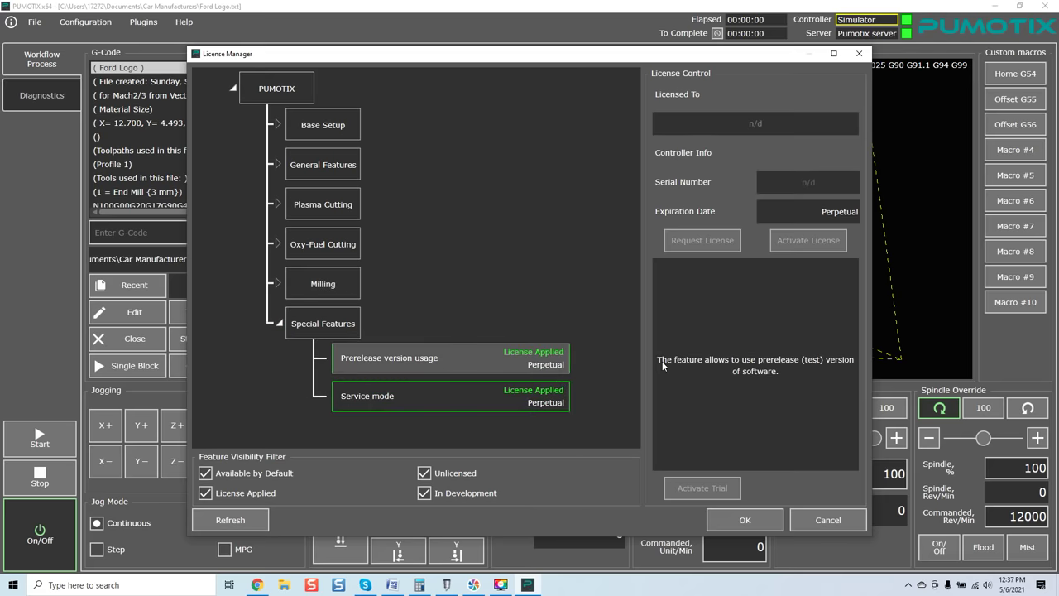
{"action": "left_click", "coordinate": [425, 394]}
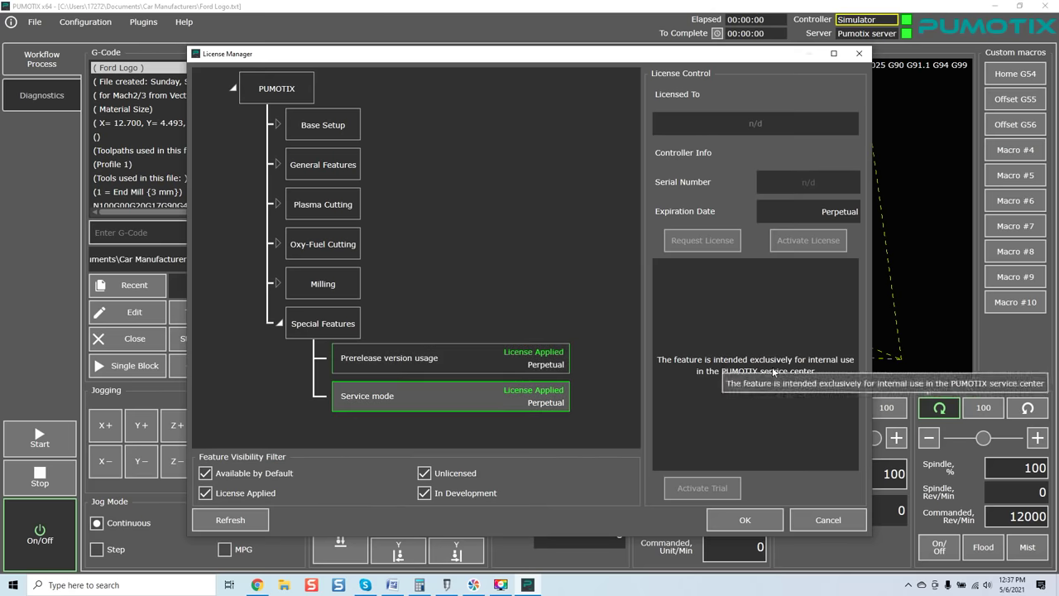
{"action": "key", "text": "Left"}
{"action": "key", "text": "Left"}
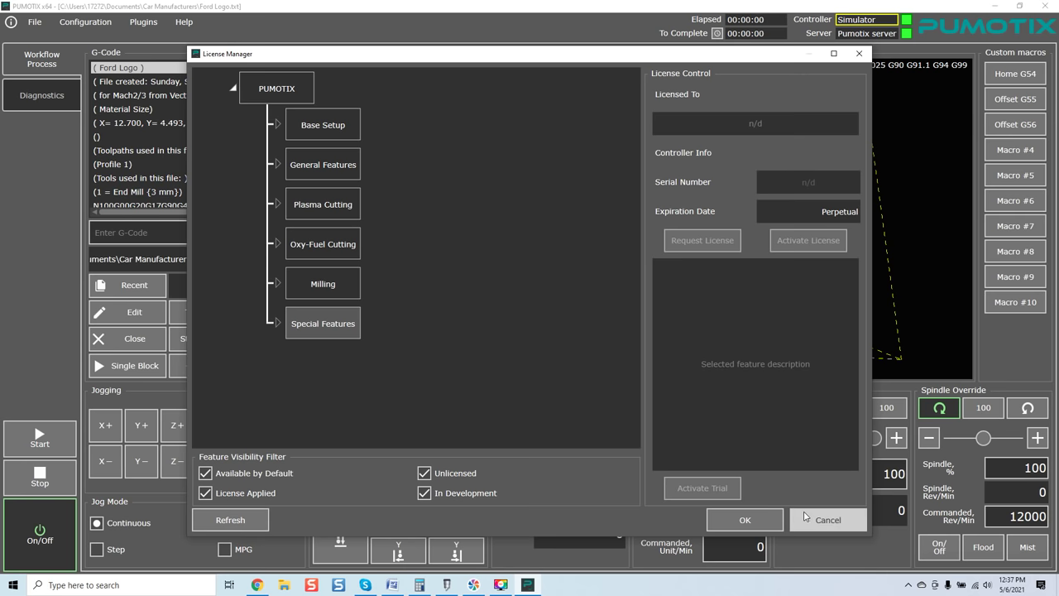
Toggle the Unlicensed, In Development and License Applied visibility filters off and back on, and close the License Manager without saving.
{"action": "left_click", "coordinate": [424, 473]}
{"action": "left_click", "coordinate": [424, 494]}
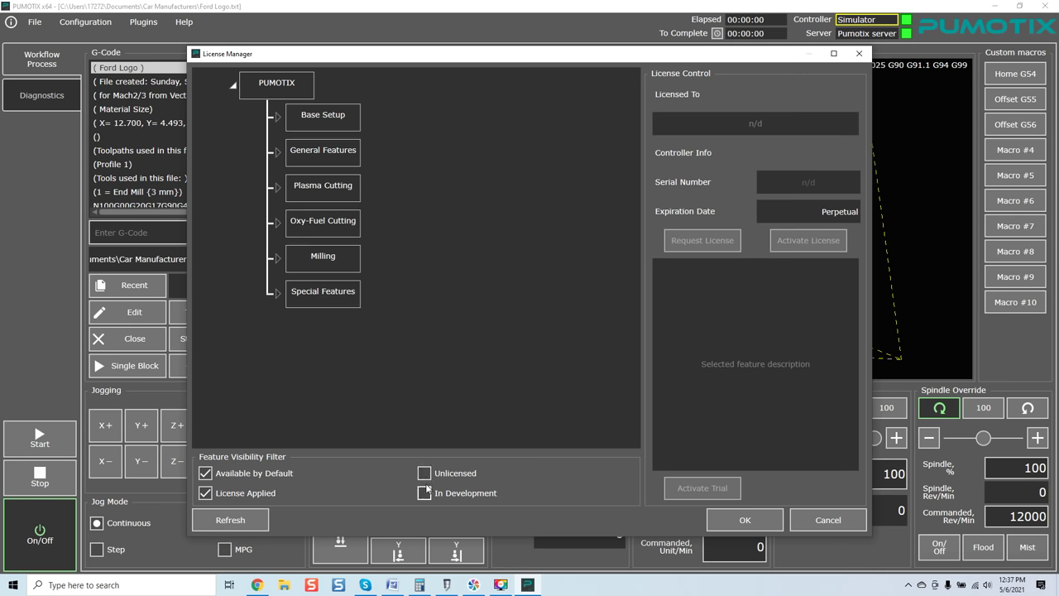
{"action": "left_click", "coordinate": [424, 473]}
{"action": "left_click", "coordinate": [424, 494]}
{"action": "left_click", "coordinate": [205, 493]}
{"action": "left_click", "coordinate": [205, 493]}
{"action": "left_click", "coordinate": [822, 520]}
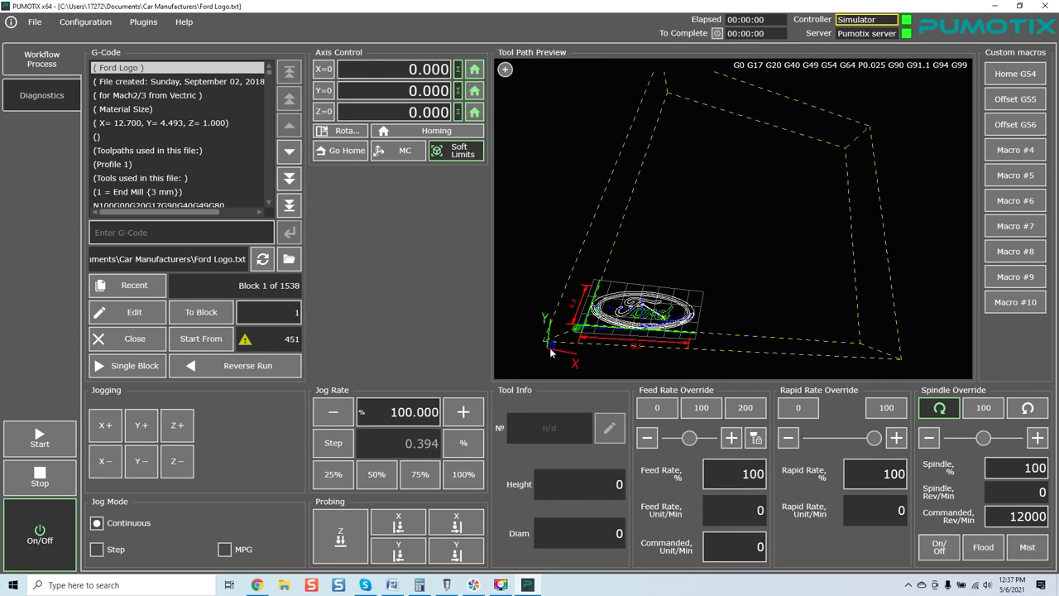
Examine the motor signal states for axes X, Y and Z on the Diagnostics screen.
{"action": "left_click", "coordinate": [43, 95]}
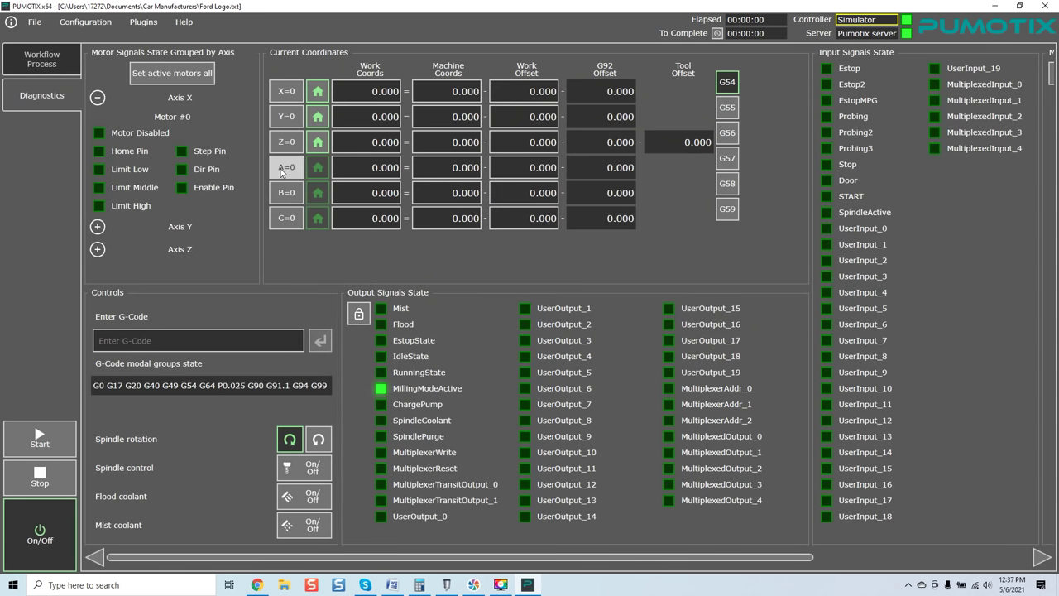
{"action": "left_click", "coordinate": [97, 226]}
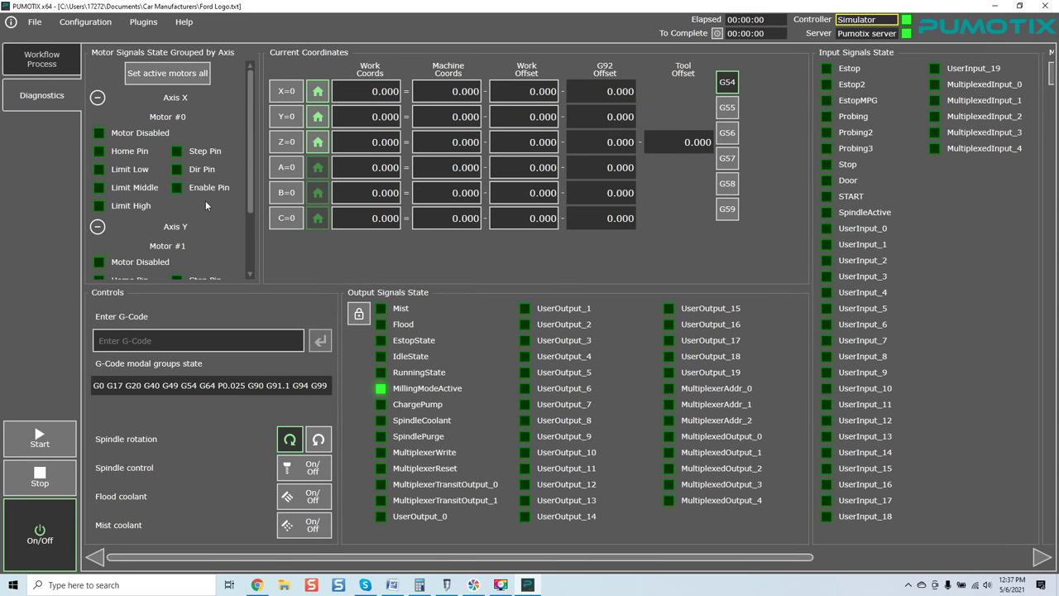
{"action": "scroll", "coordinate": [209, 198], "scroll_direction": "down", "scroll_amount": 2}
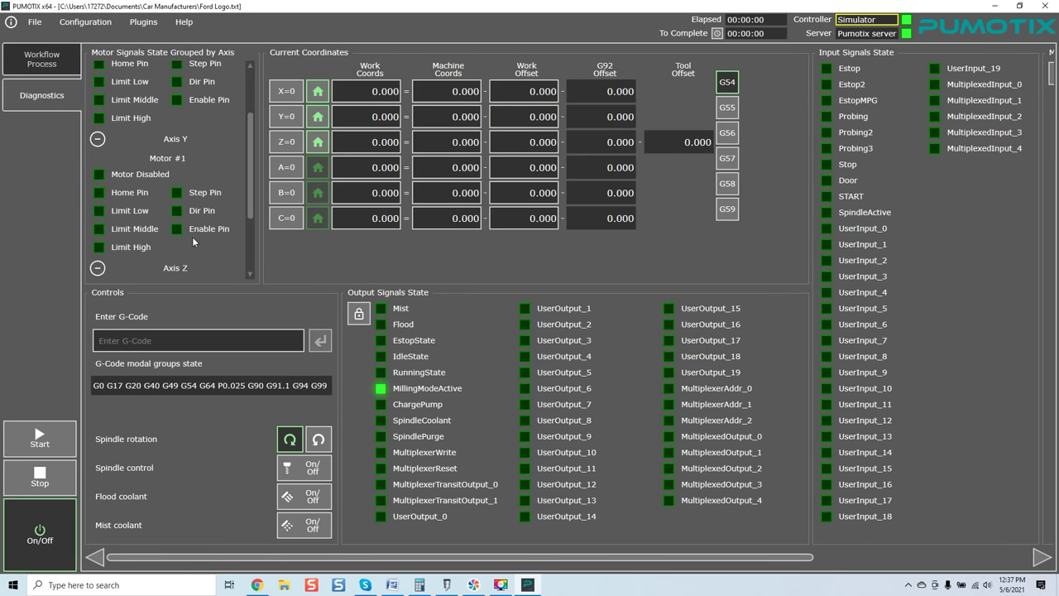
{"action": "scroll", "coordinate": [216, 223], "scroll_direction": "down", "scroll_amount": 3}
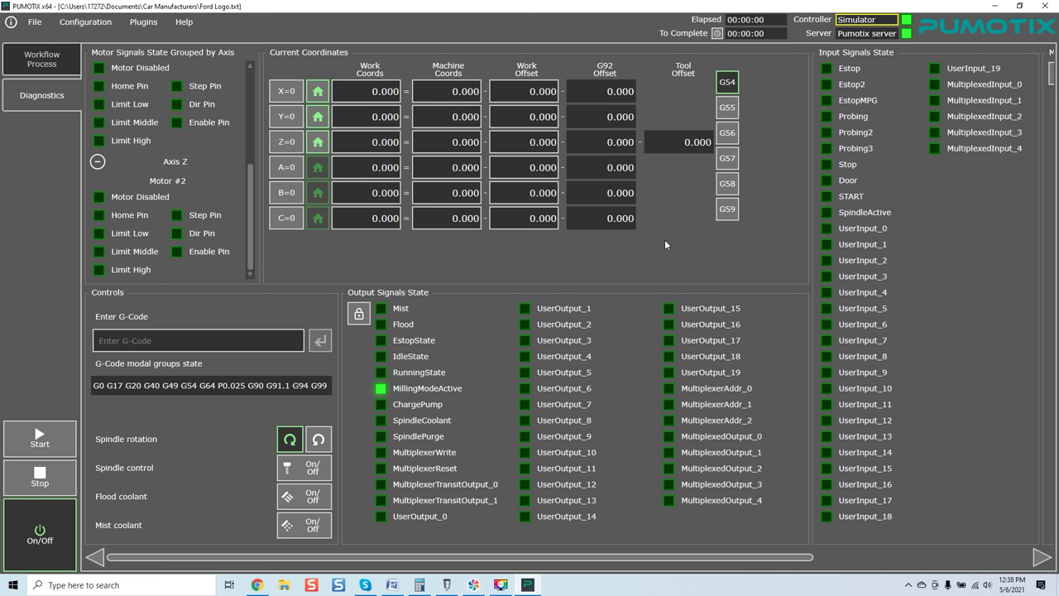
Close the Ford Logo program on the Workflow Process screen and load Ferrari Logo from the Car Manufacturers folder.
{"action": "left_click", "coordinate": [47, 63]}
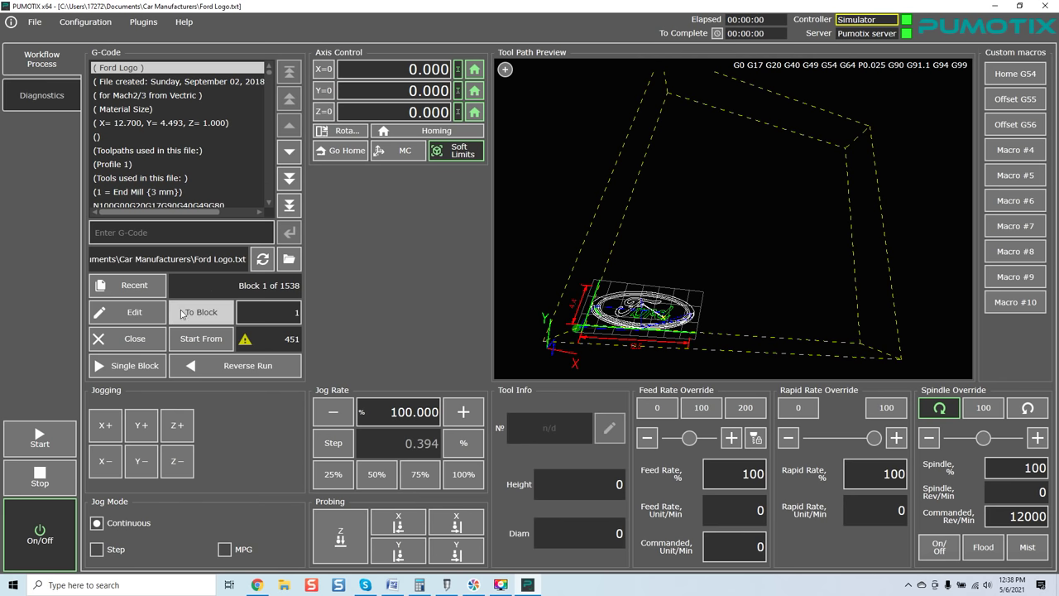
{"action": "left_click", "coordinate": [135, 341]}
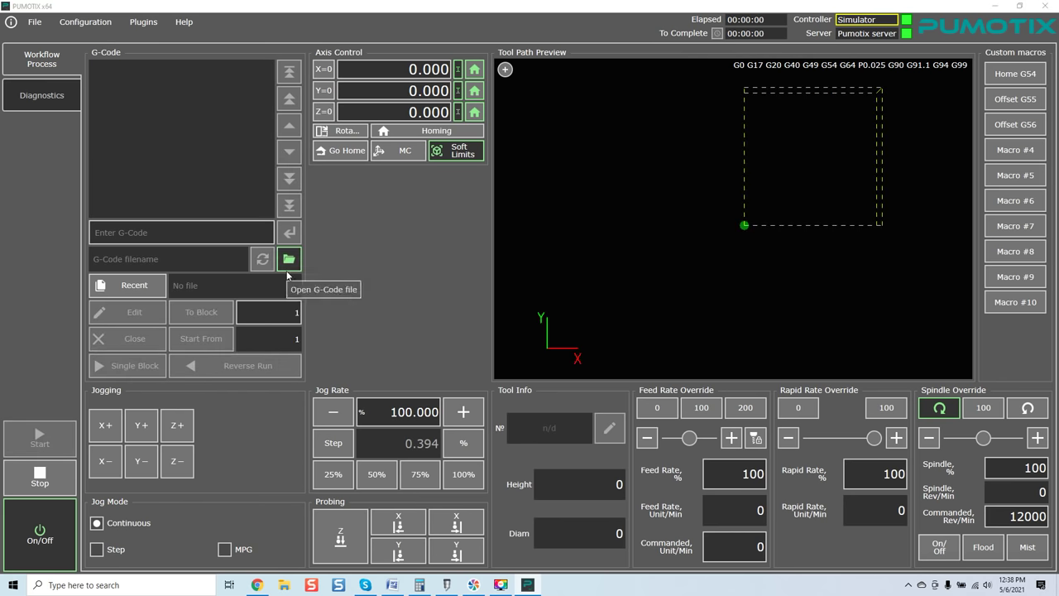
{"action": "left_click", "coordinate": [289, 259]}
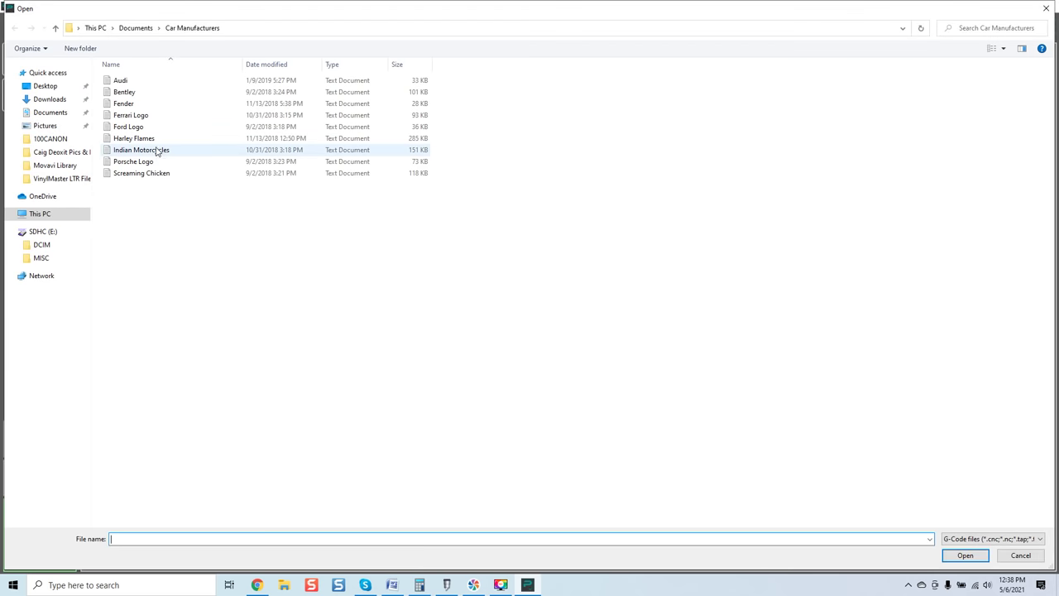
{"action": "double_click", "coordinate": [144, 119]}
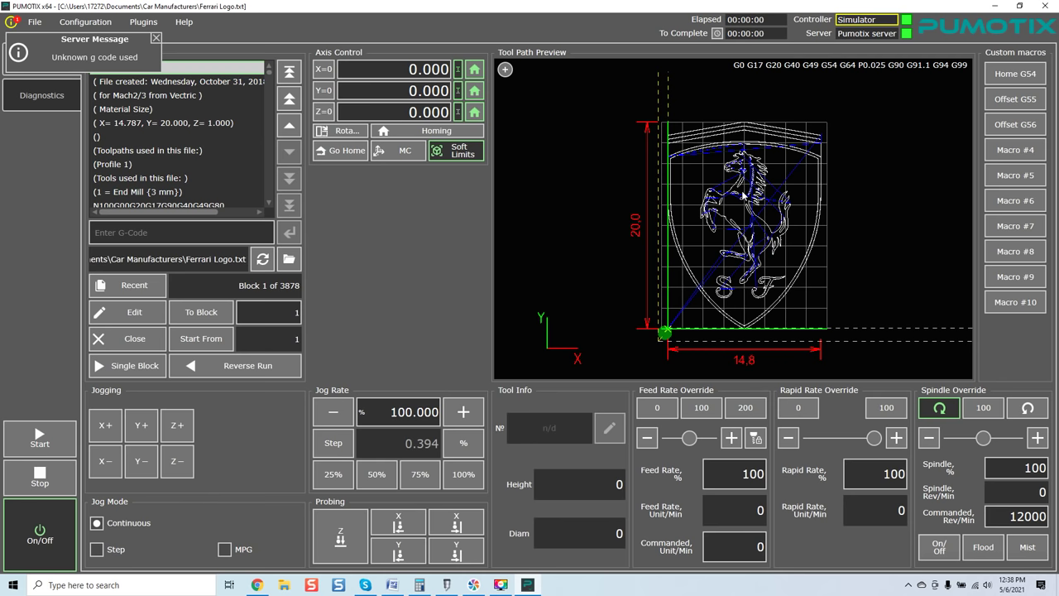
{"action": "scroll", "coordinate": [742, 233], "scroll_direction": "down", "scroll_amount": 5}
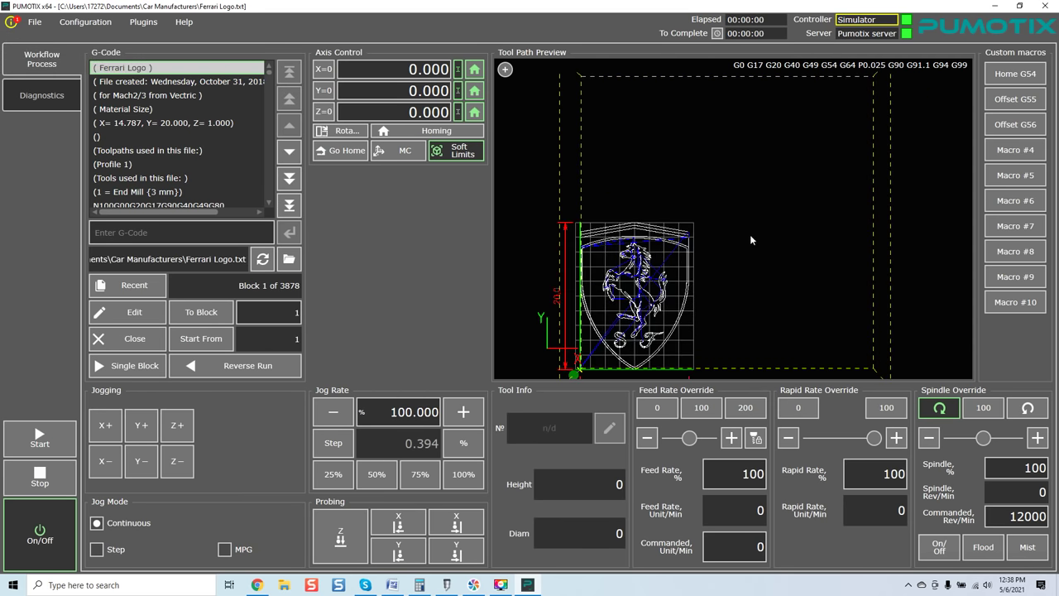
{"action": "scroll", "coordinate": [753, 230], "scroll_direction": "up", "scroll_amount": 2}
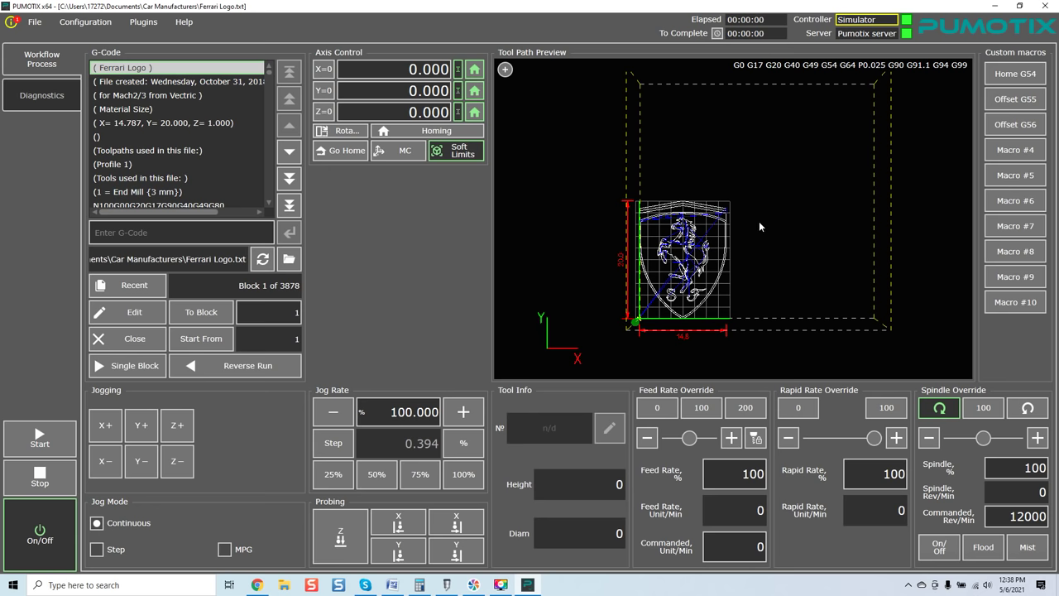
{"action": "left_click_drag", "start_coordinate": [759, 221], "coordinate": [756, 235]}
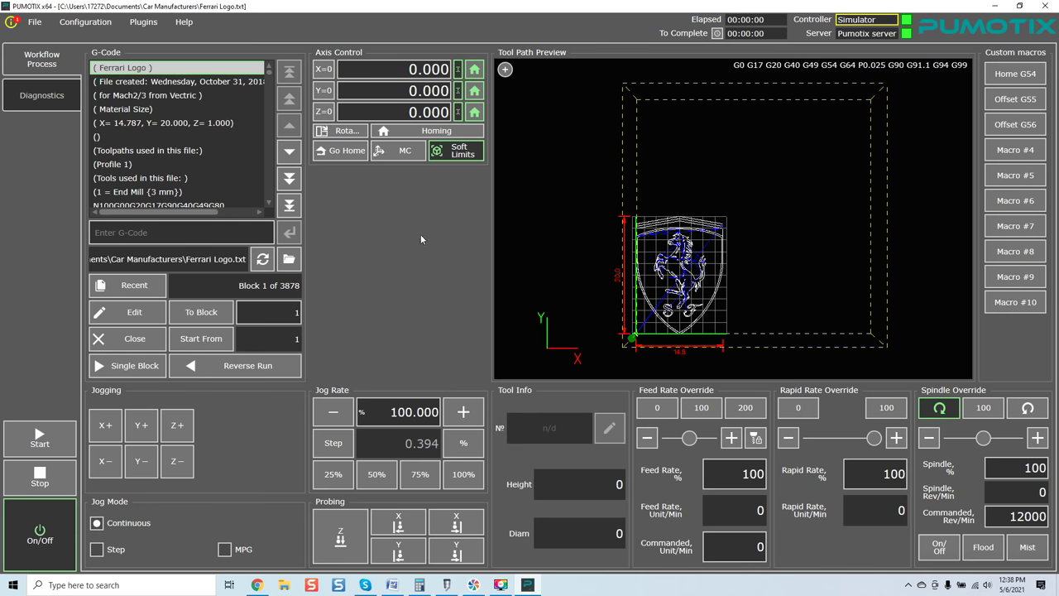
Add a trial tool to the Tool Table, browse its tool and pocket number choices, and remove it without saving.
{"action": "left_click", "coordinate": [96, 24]}
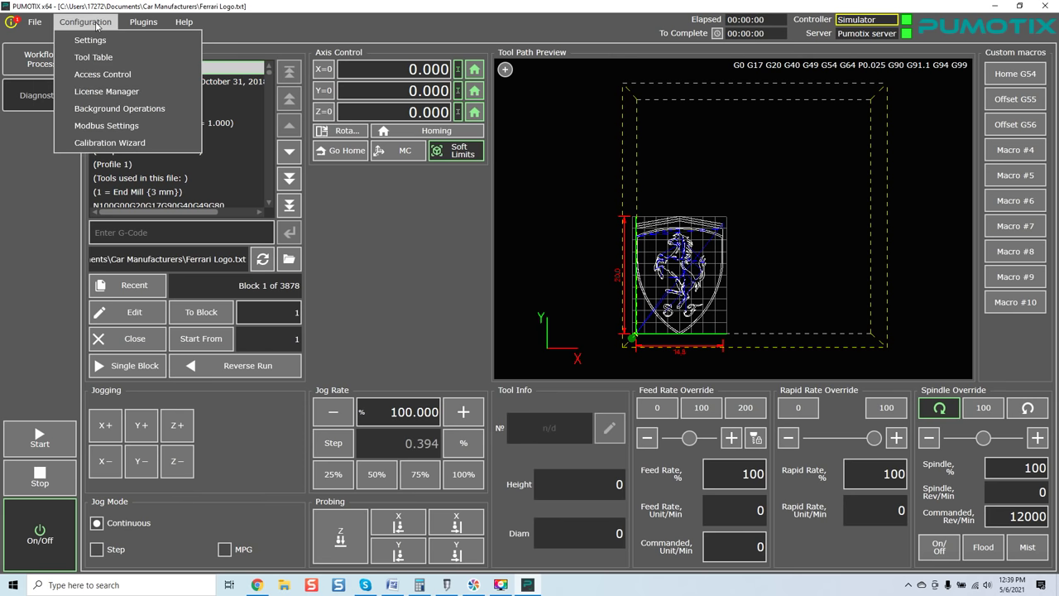
{"action": "left_click", "coordinate": [94, 57]}
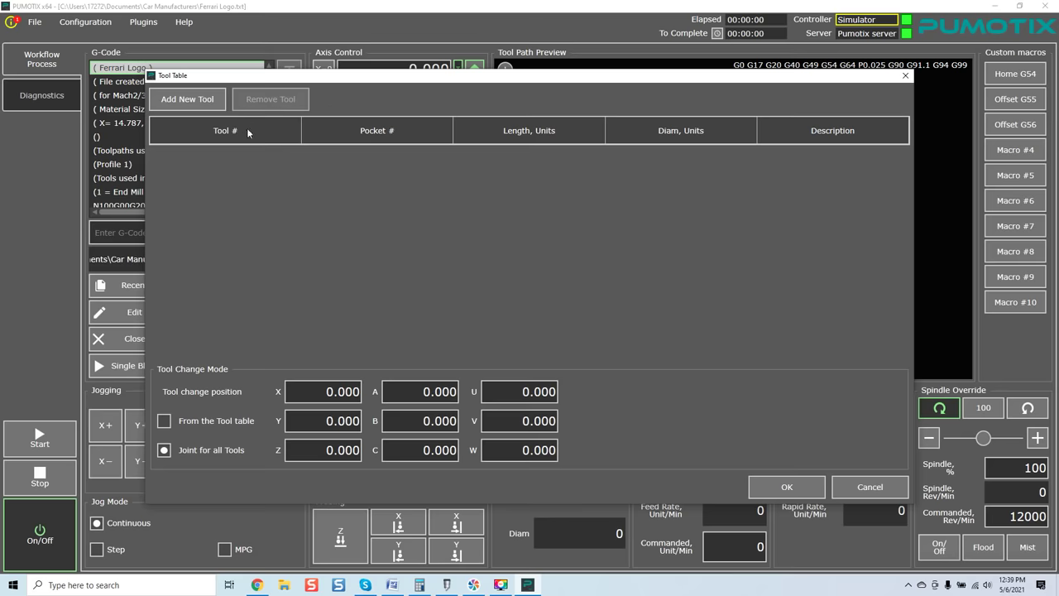
{"action": "left_click", "coordinate": [201, 98]}
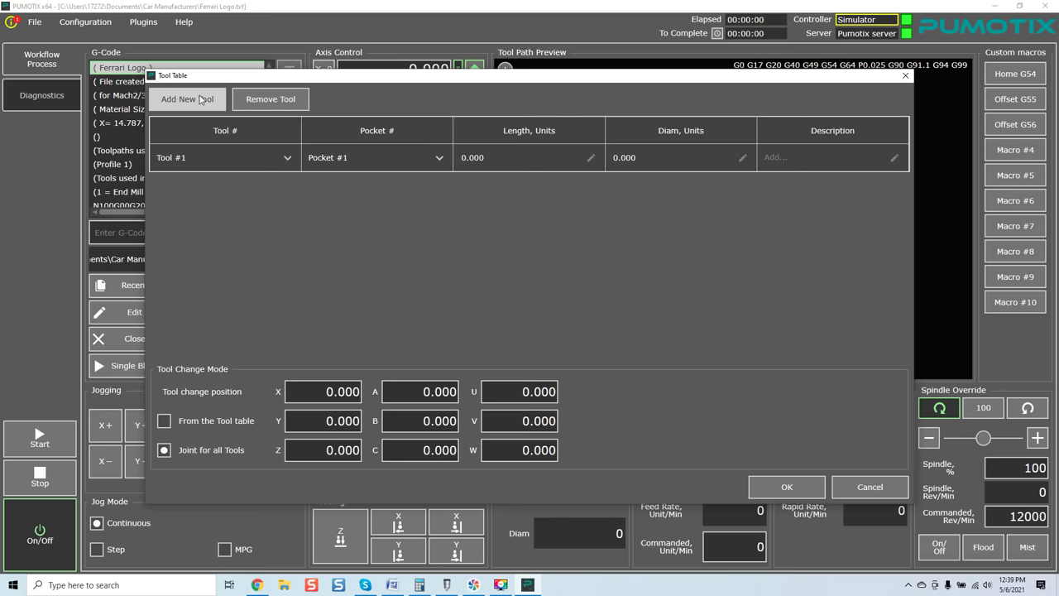
{"action": "left_click", "coordinate": [287, 157]}
{"action": "left_click", "coordinate": [287, 158]}
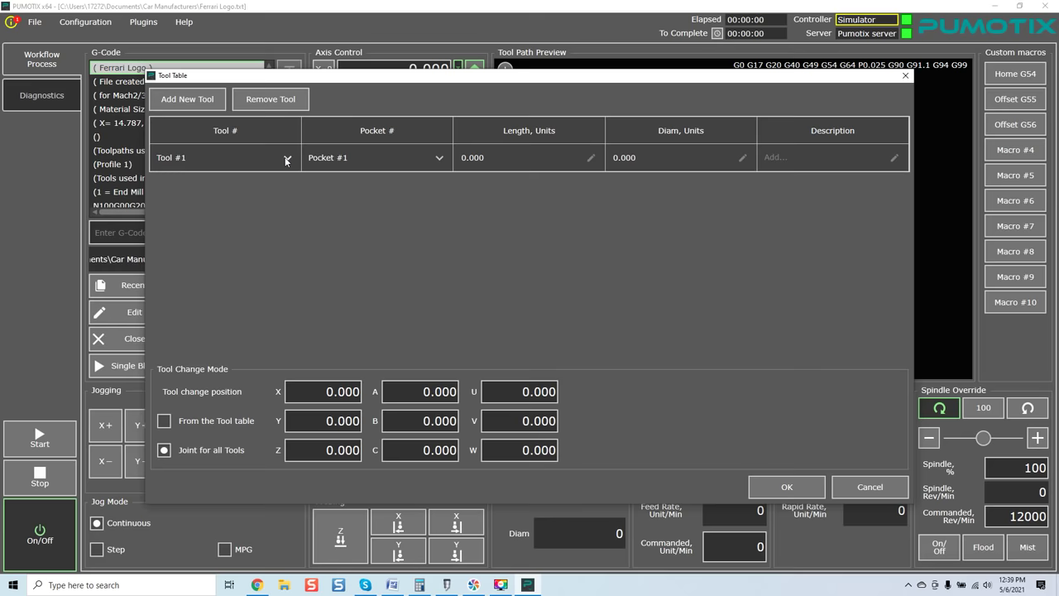
{"action": "left_click", "coordinate": [439, 159]}
{"action": "left_click", "coordinate": [438, 159]}
{"action": "left_click", "coordinate": [270, 99]}
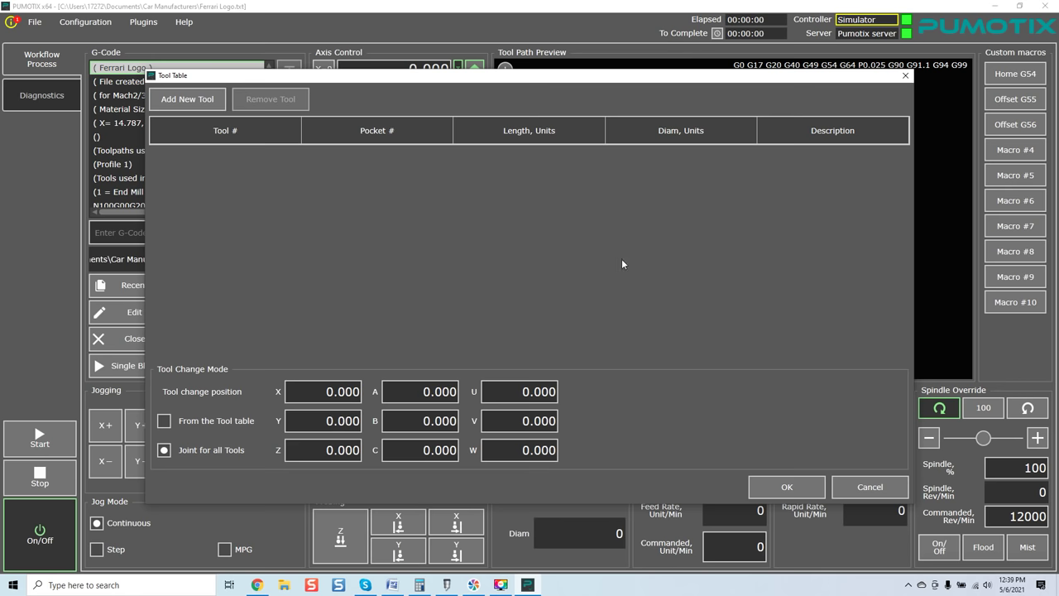
{"action": "left_click", "coordinate": [882, 490]}
Look over the Background Operations list and its run controls, and close the window.
{"action": "left_click", "coordinate": [61, 19]}
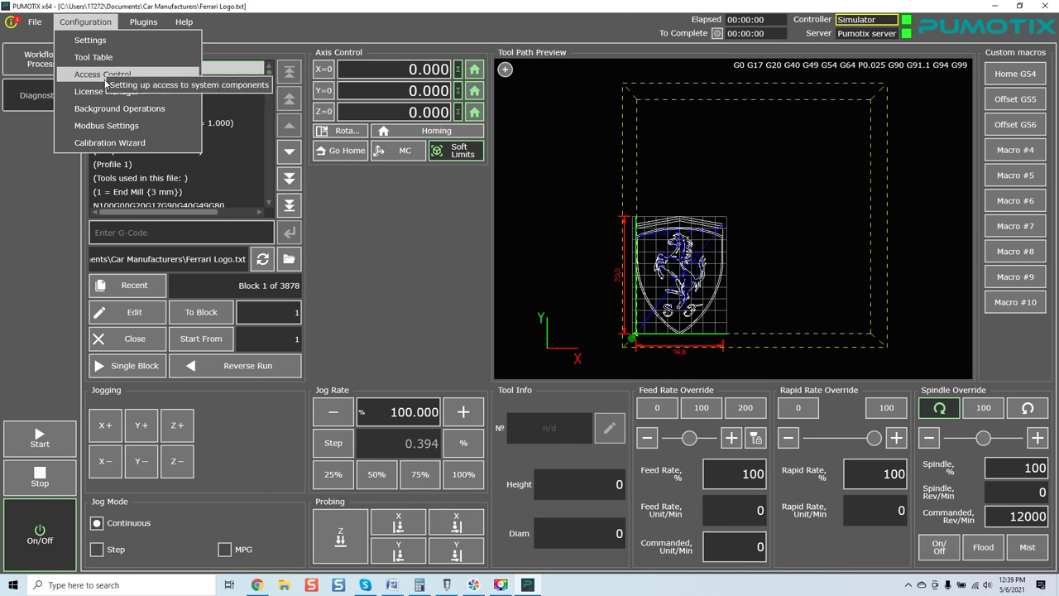
{"action": "left_click", "coordinate": [104, 109]}
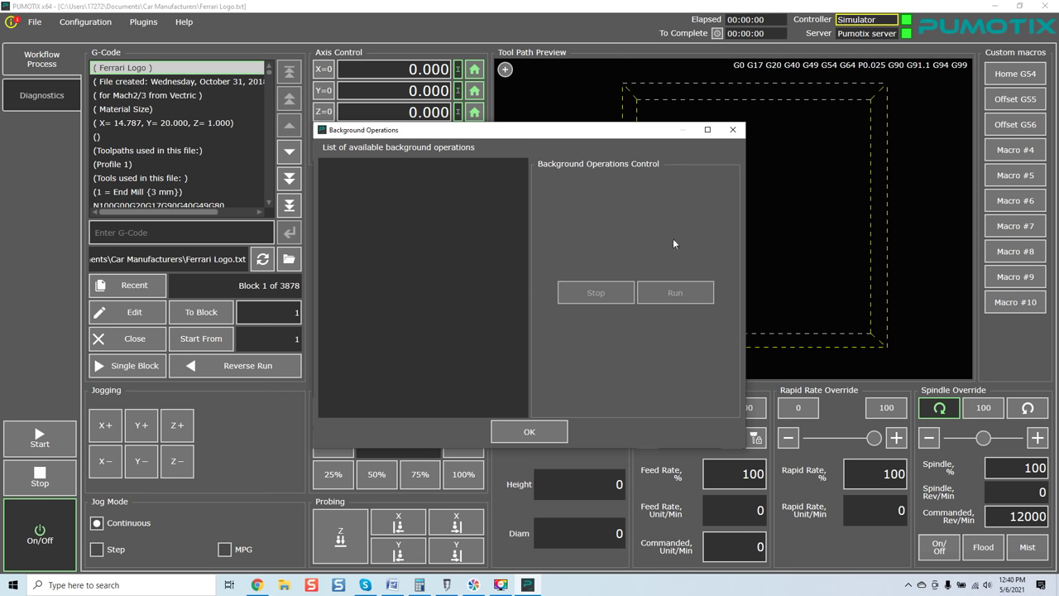
{"action": "left_click", "coordinate": [733, 130]}
Review the available plugins in Plugins Configuration and leave without changing anything.
{"action": "left_click", "coordinate": [155, 28]}
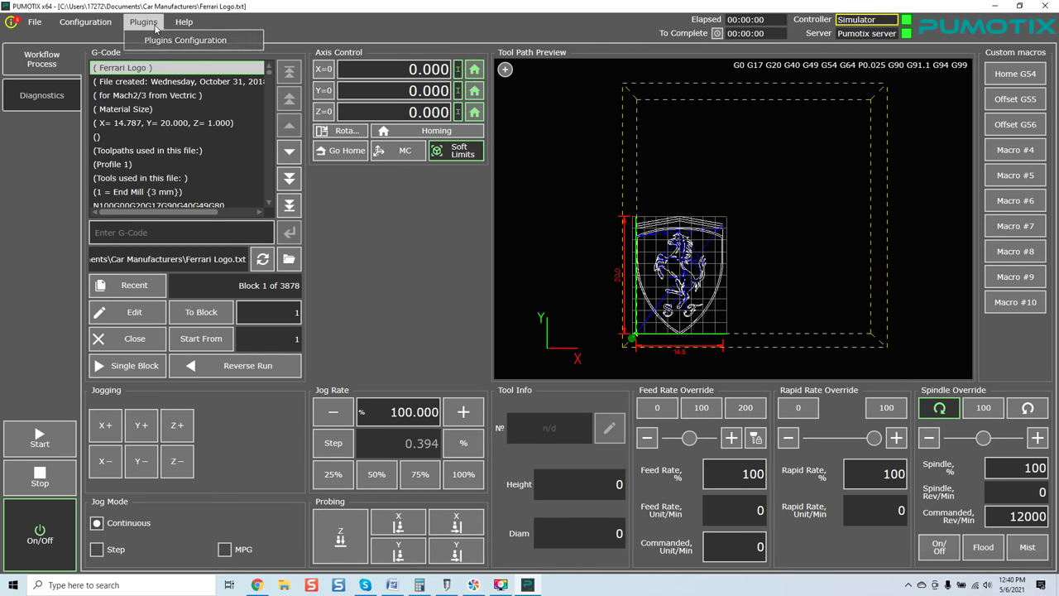
{"action": "left_click", "coordinate": [185, 39]}
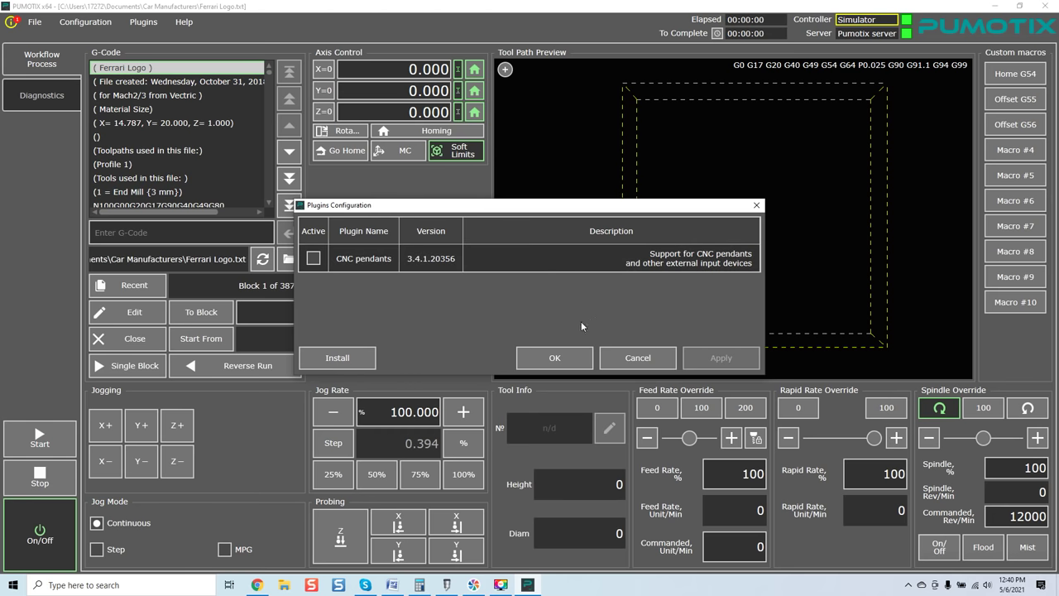
{"action": "left_click", "coordinate": [637, 358]}
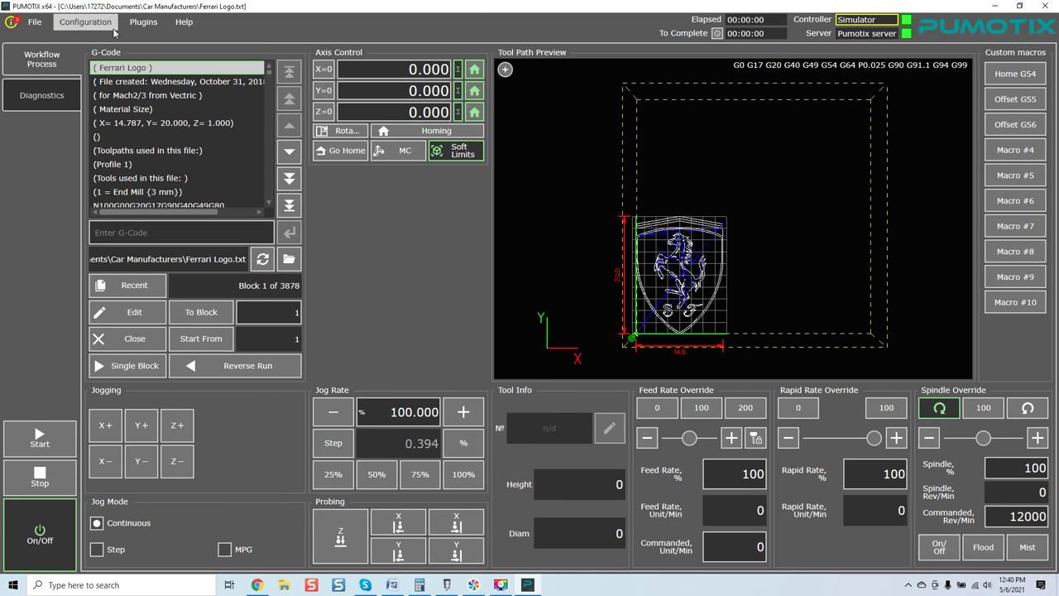
Review the Technical Support Request form for preparing and sending technical data, and close it without preparing a report.
{"action": "left_click", "coordinate": [184, 22]}
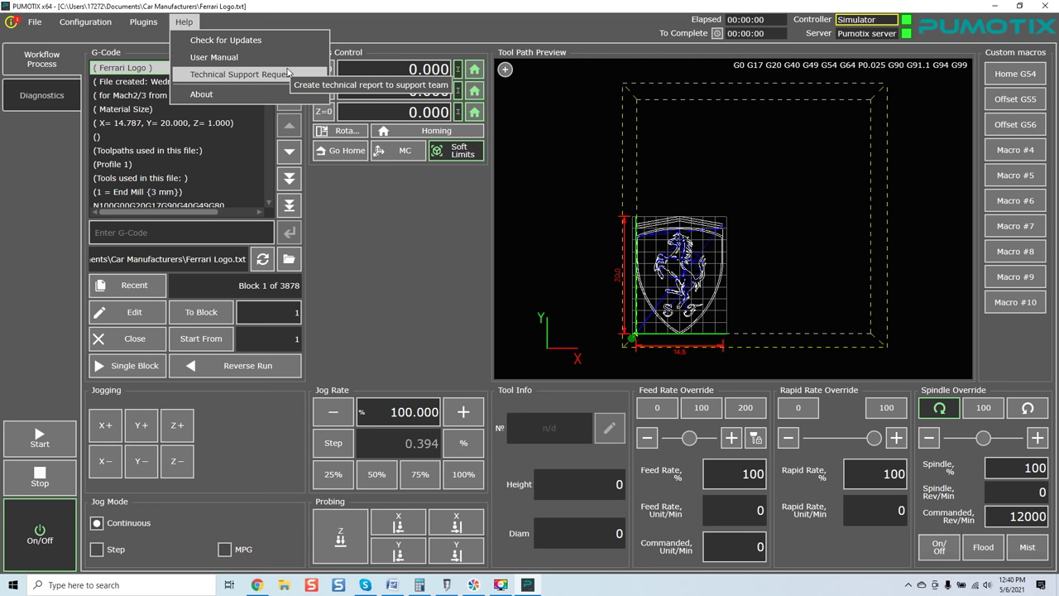
{"action": "left_click", "coordinate": [240, 74]}
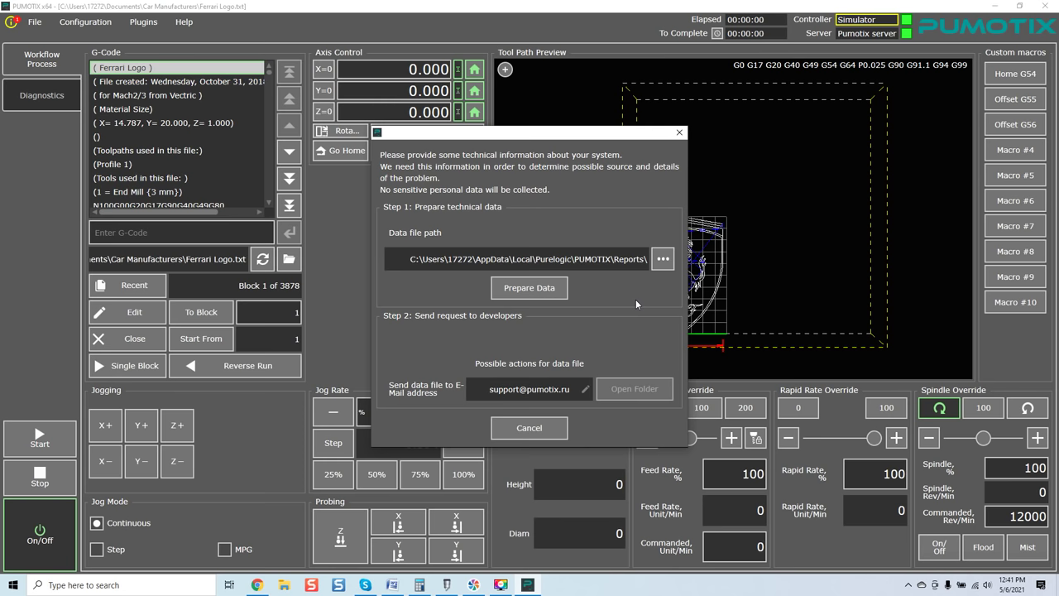
{"action": "left_click", "coordinate": [678, 134]}
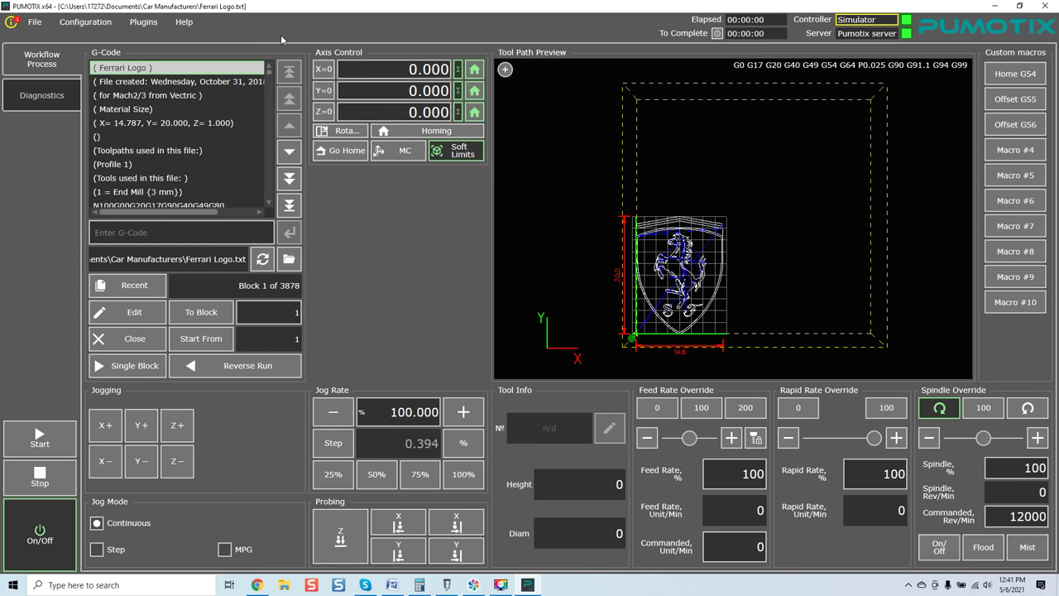
Look over the File and Configuration commands, check the General settings with the controller switched on, and close Settings.
{"action": "left_click", "coordinate": [97, 29]}
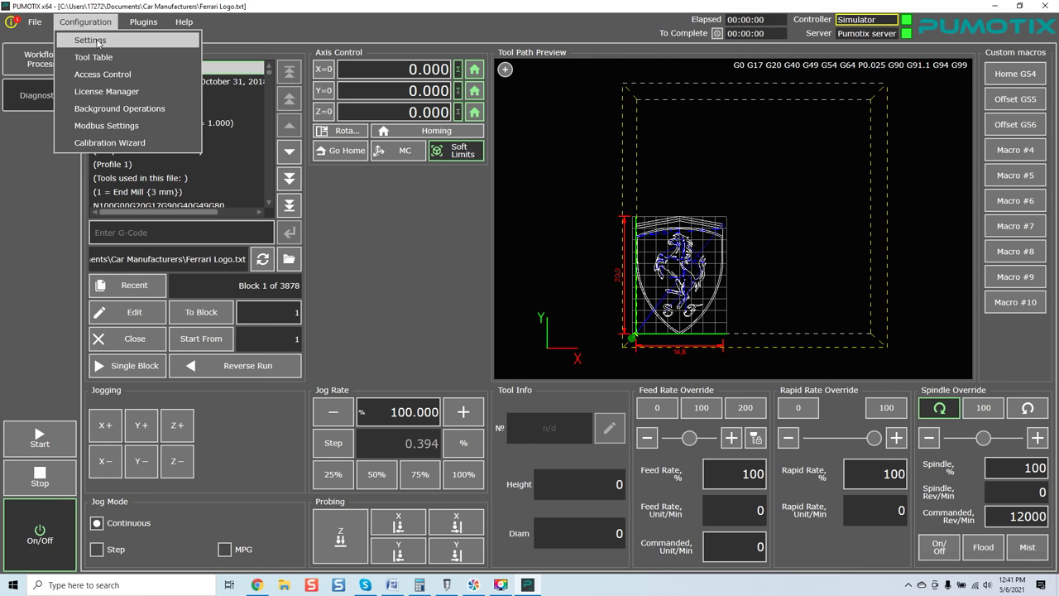
{"action": "mouse_move", "coordinate": [38, 30]}
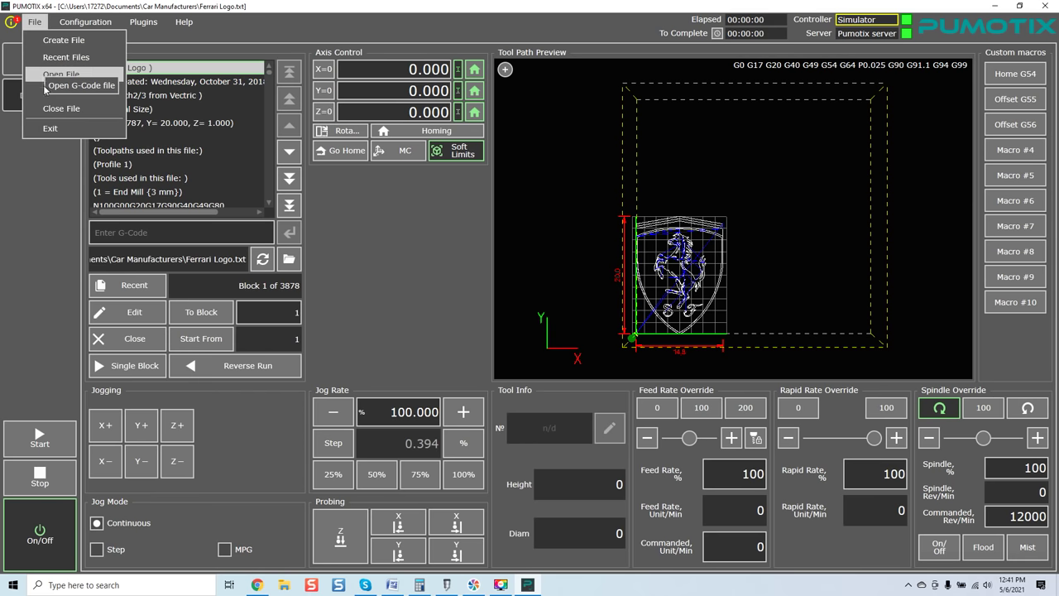
{"action": "mouse_move", "coordinate": [74, 23]}
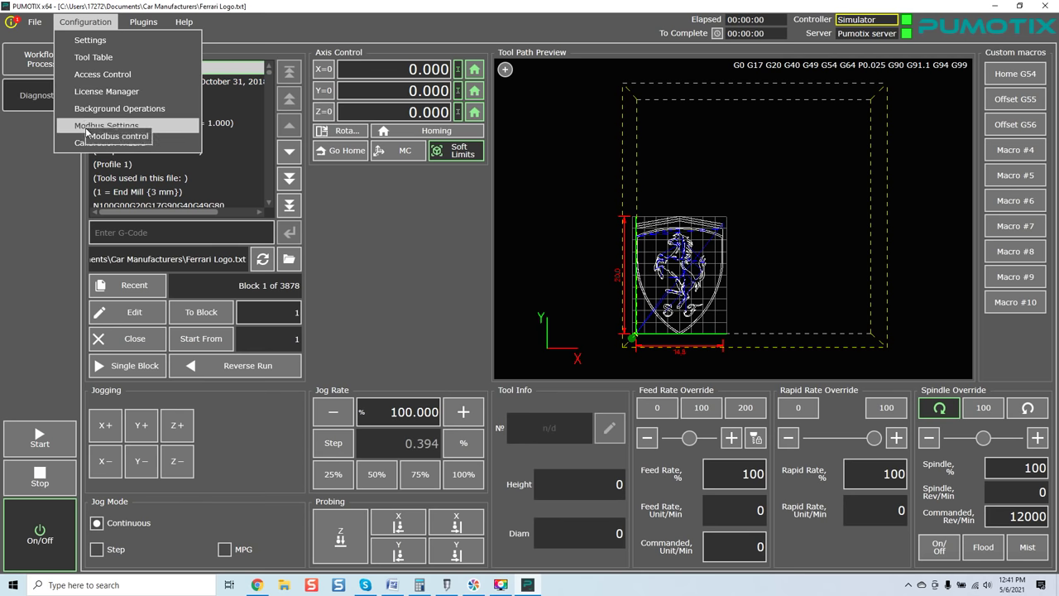
{"action": "left_click", "coordinate": [91, 40]}
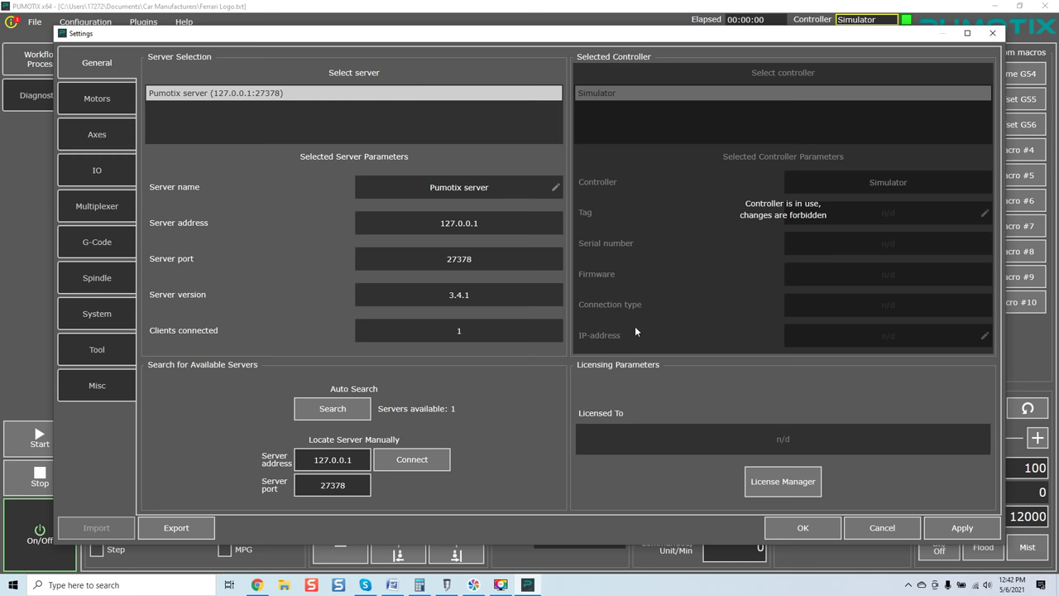
{"action": "left_click", "coordinate": [993, 34]}
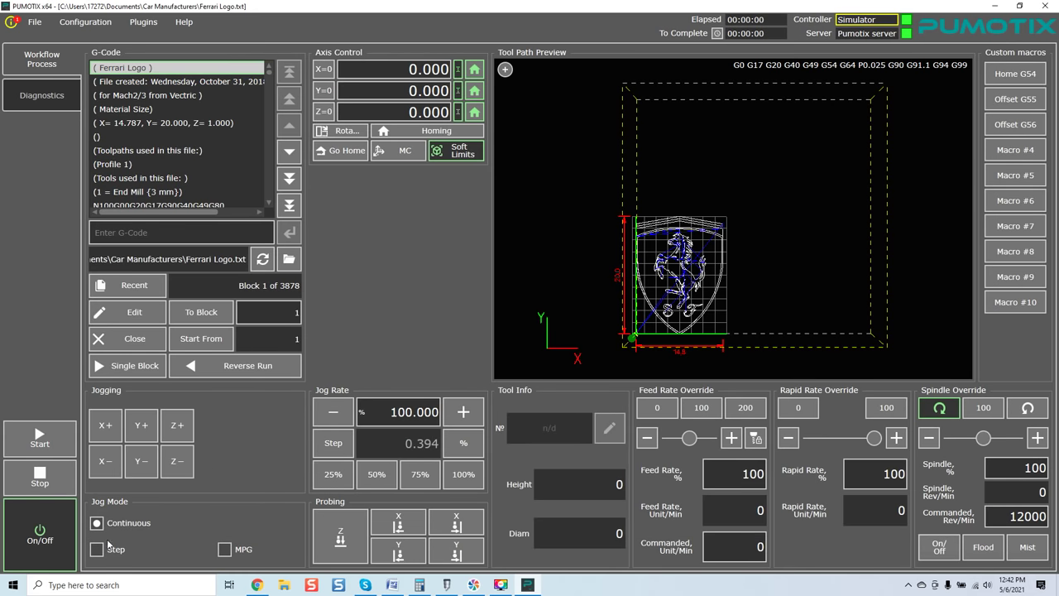
Switch the machine control off and reopen Settings on the General page to unlock the controller parameters.
{"action": "left_click", "coordinate": [54, 539]}
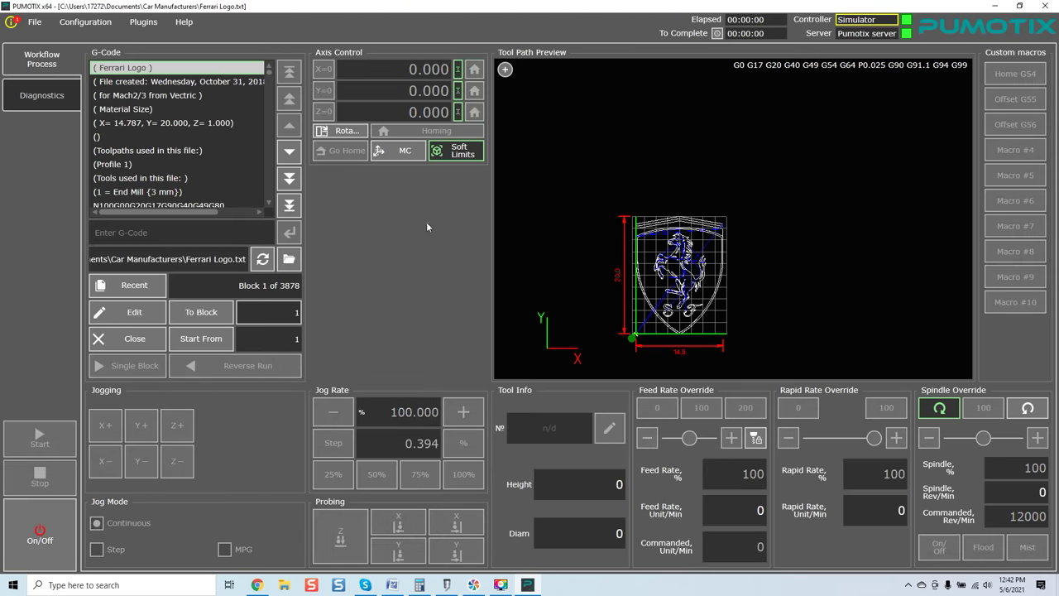
{"action": "left_click", "coordinate": [99, 29]}
{"action": "left_click", "coordinate": [91, 41]}
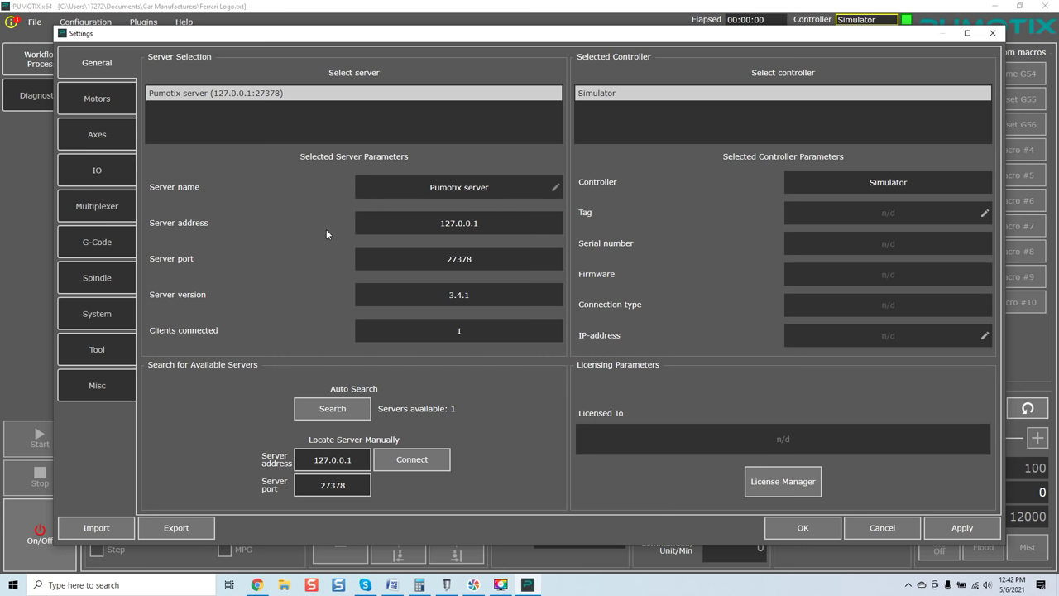
Review the Motors parameters and browse Motor #0's axis mapping and step pin choices, keeping Axis X and Pin1.
{"action": "left_click", "coordinate": [106, 99]}
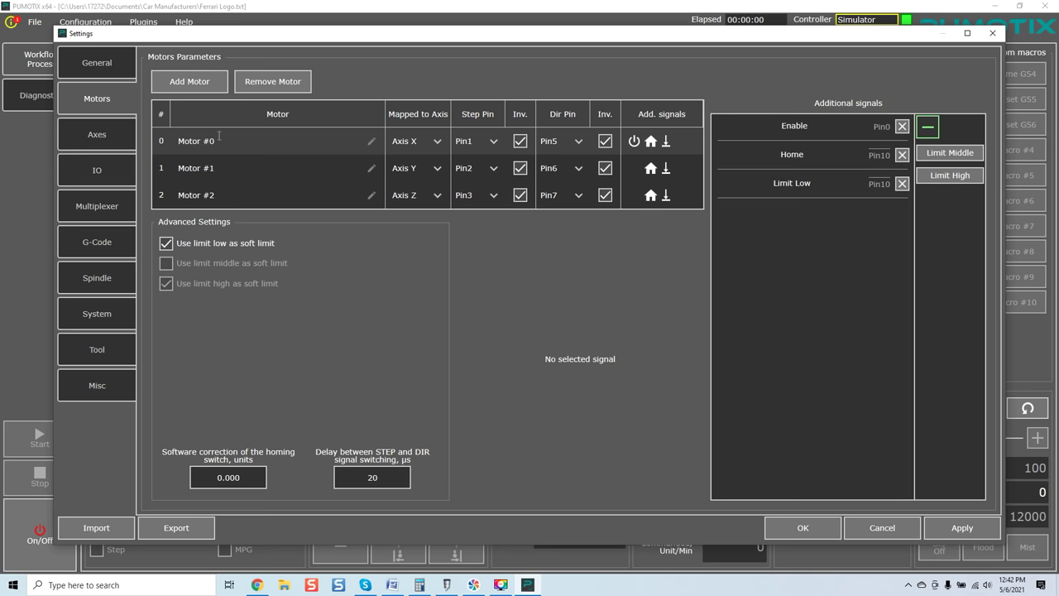
{"action": "left_click", "coordinate": [439, 142]}
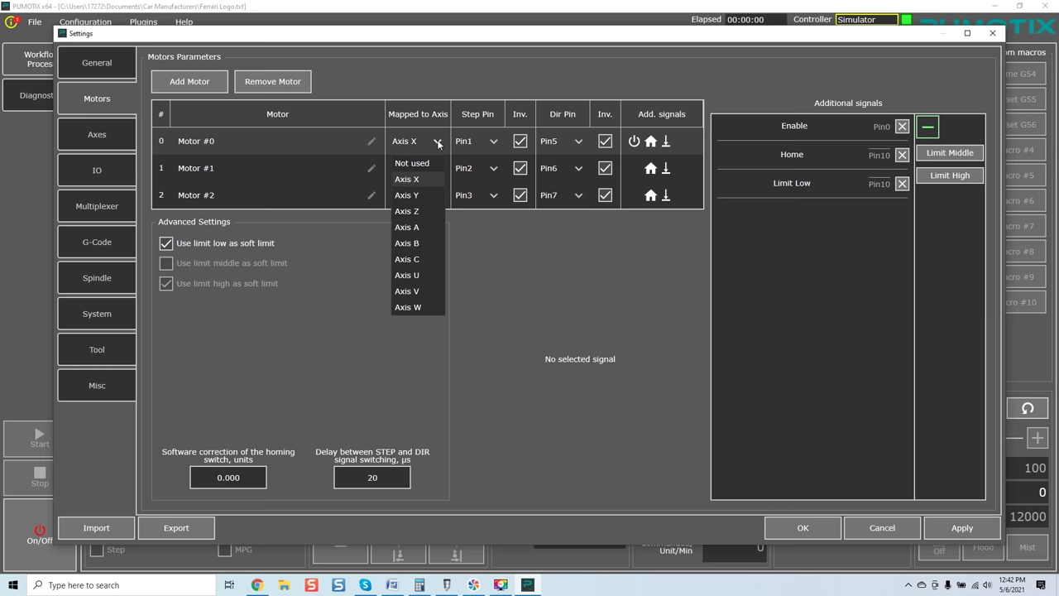
{"action": "left_click", "coordinate": [439, 142]}
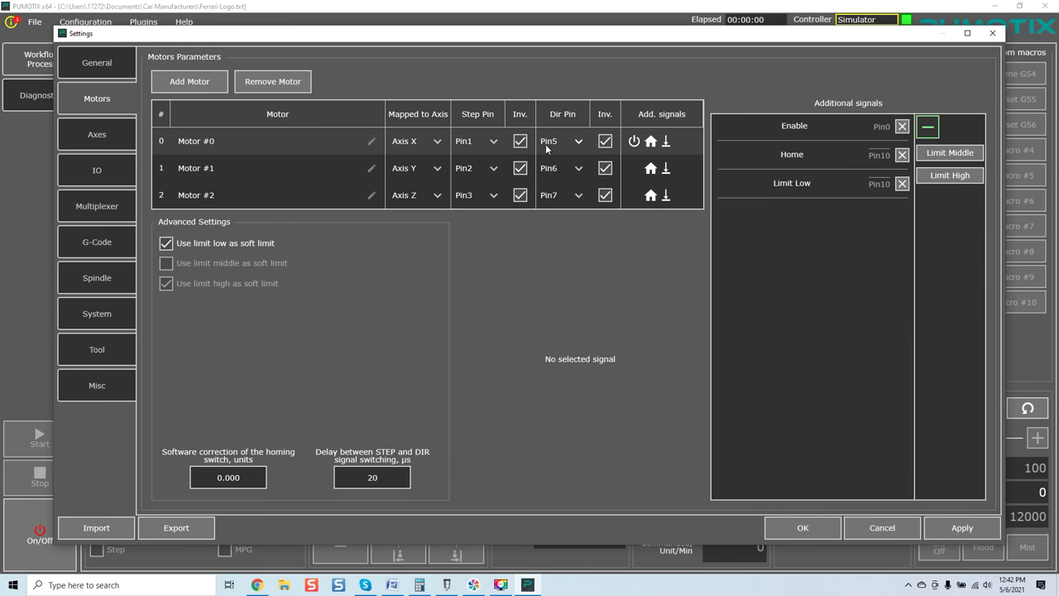
{"action": "left_click", "coordinate": [494, 142]}
{"action": "left_click", "coordinate": [494, 142]}
{"action": "left_click", "coordinate": [494, 141]}
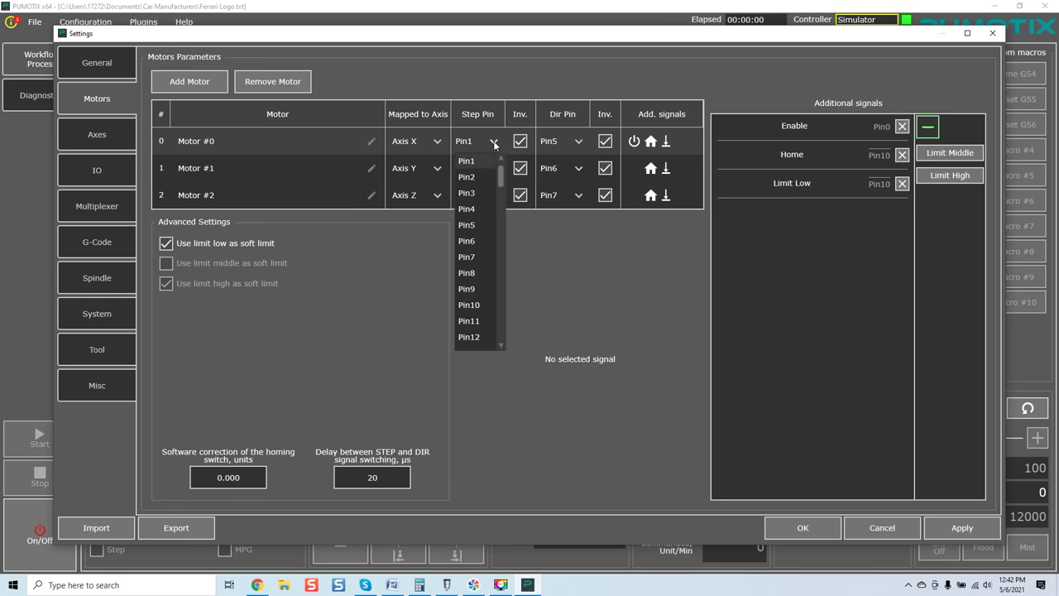
{"action": "left_click_drag", "start_coordinate": [500, 176], "coordinate": [500, 150]}
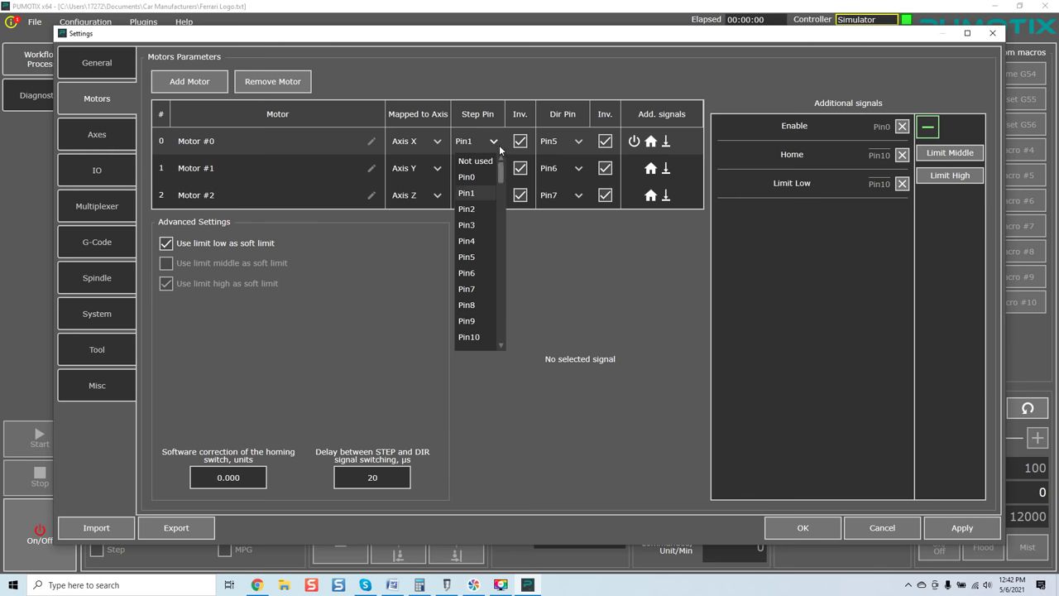
{"action": "left_click", "coordinate": [472, 192]}
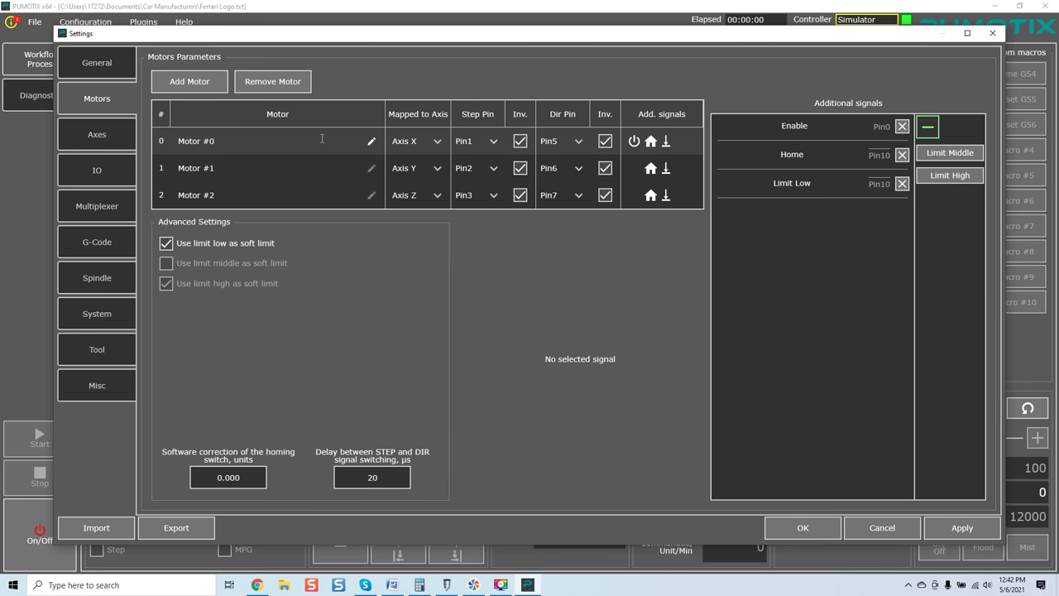
Review the Axes parameters for Axis X, including its assigned motor and the selectable axes, keeping Motor #0 and Axis X.
{"action": "left_click", "coordinate": [120, 141]}
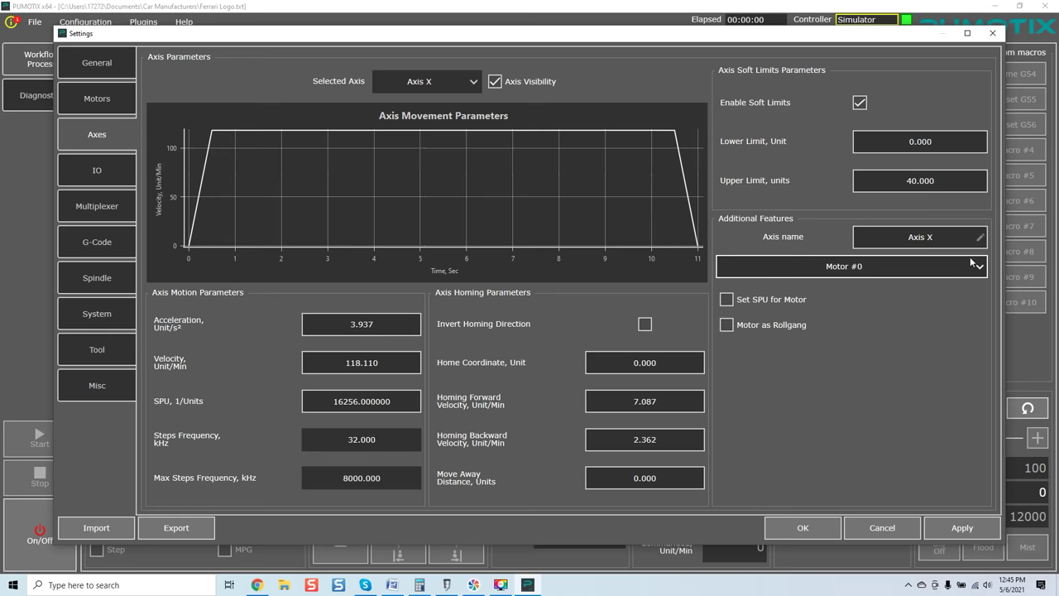
{"action": "left_click", "coordinate": [981, 266]}
{"action": "left_click", "coordinate": [830, 291]}
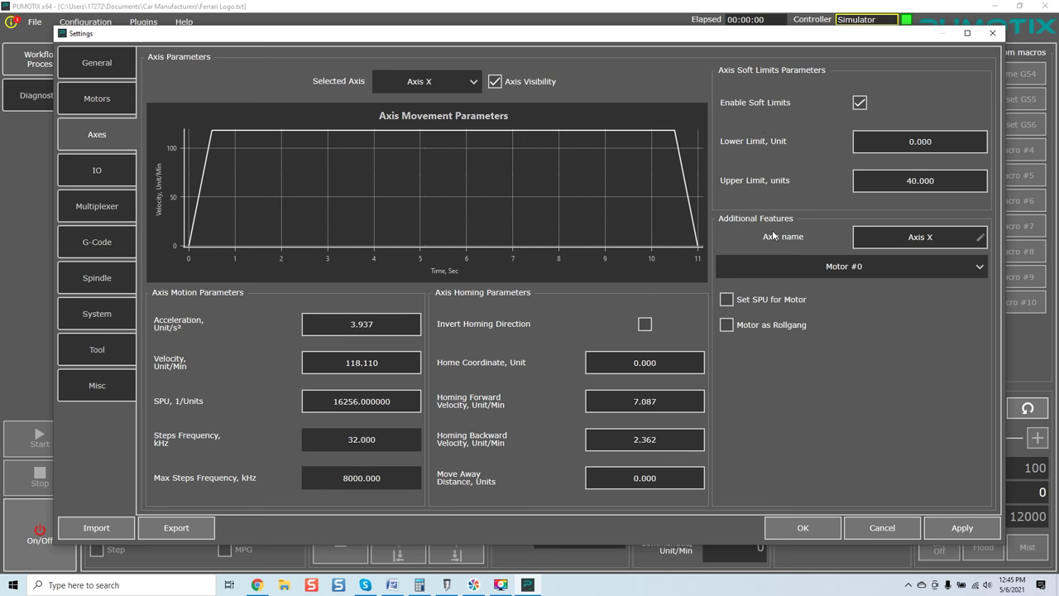
{"action": "left_click", "coordinate": [470, 86]}
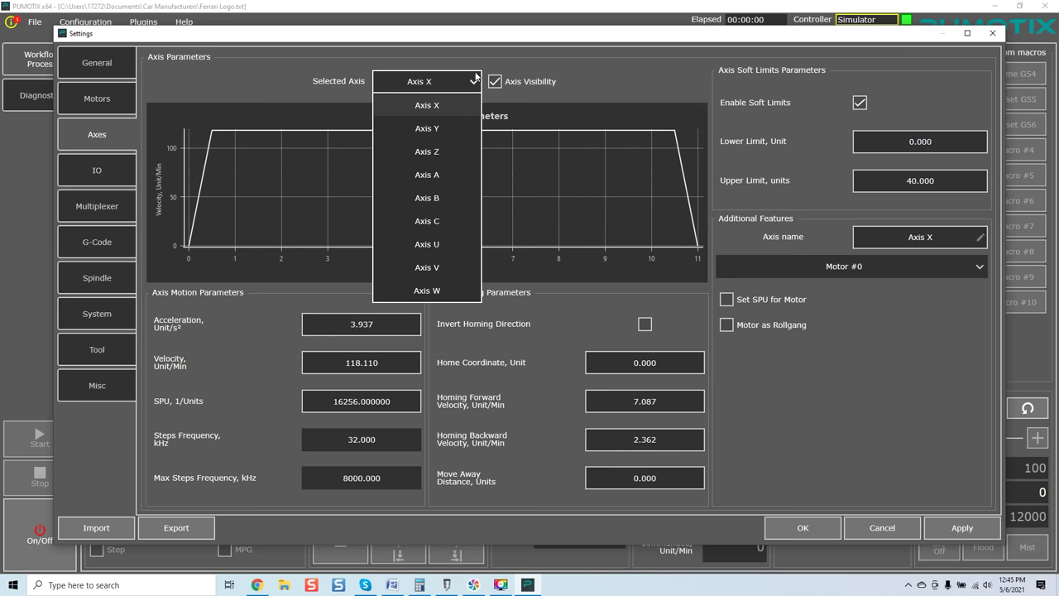
{"action": "left_click", "coordinate": [471, 86]}
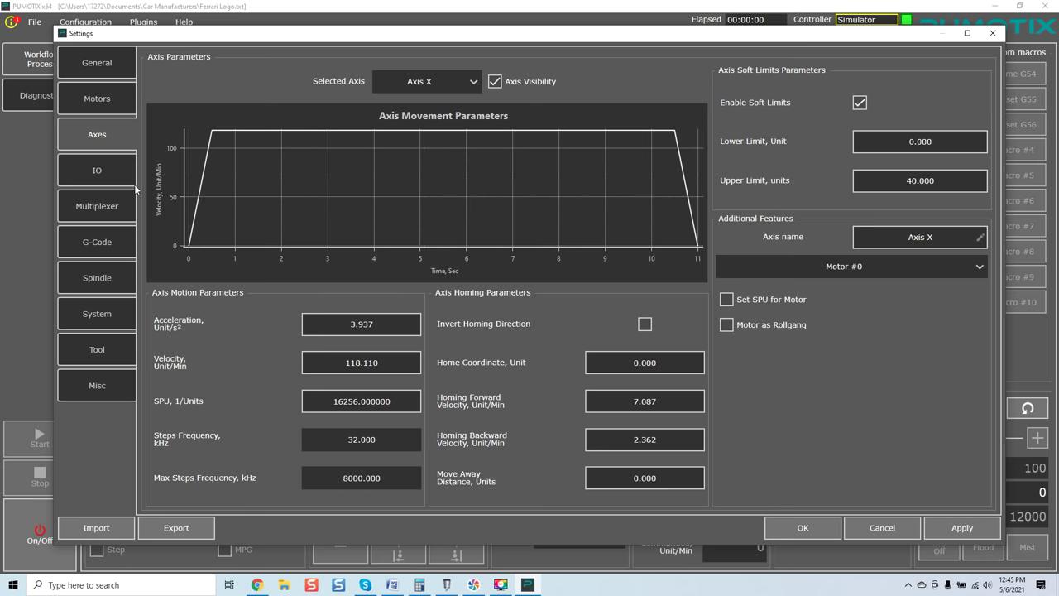
Examine the IO settings, looking through the input and output signal lists and their mapped pins.
{"action": "left_click", "coordinate": [111, 172]}
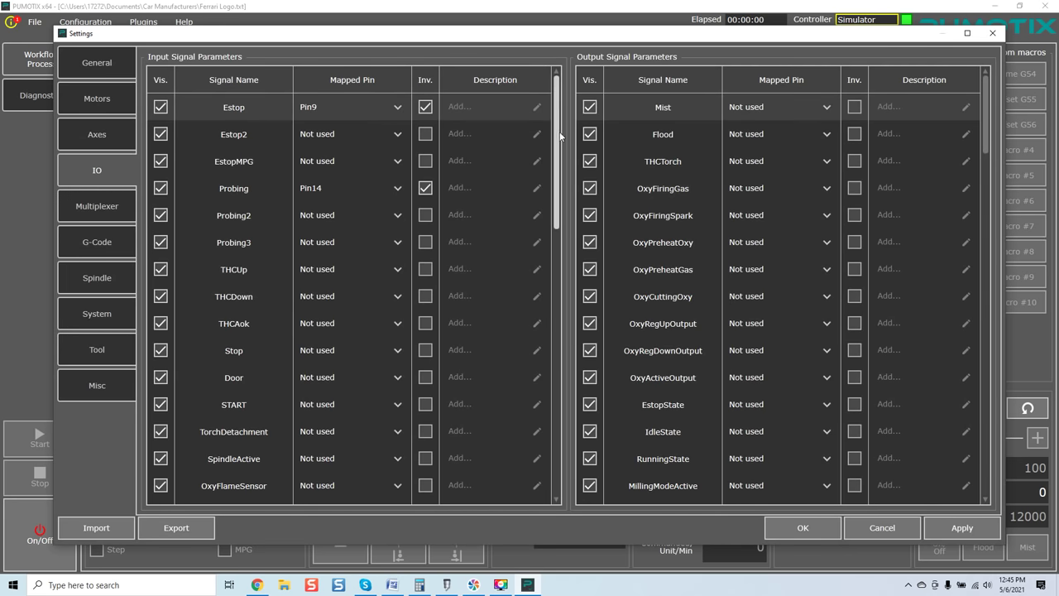
{"action": "mouse_move", "coordinate": [554, 134]}
{"action": "left_mouse_down"}
{"action": "mouse_move", "coordinate": [557, 383]}
{"action": "mouse_move", "coordinate": [559, 132]}
{"action": "left_mouse_up"}
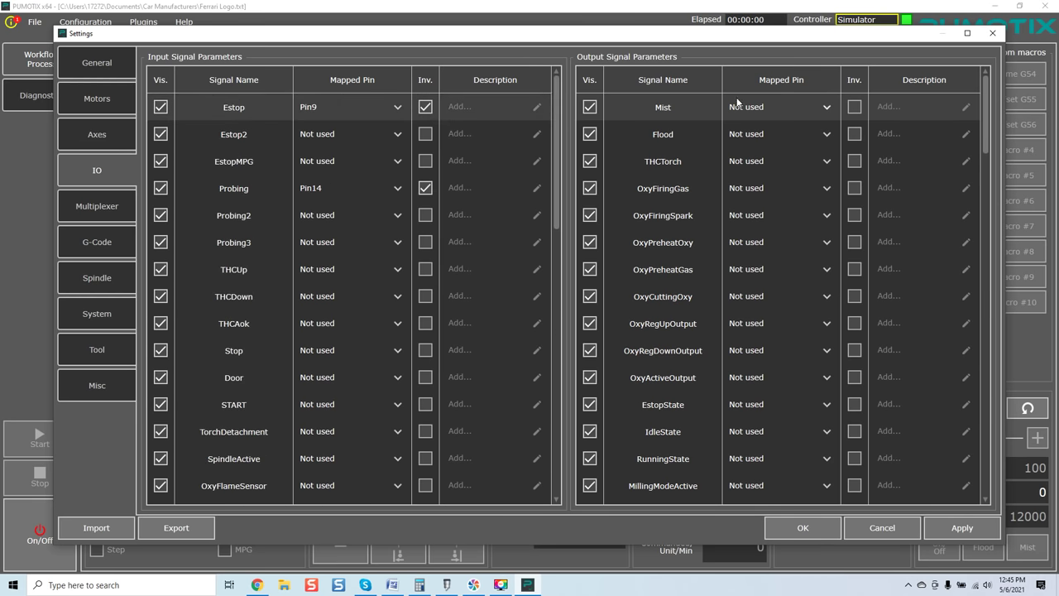
{"action": "left_click_drag", "start_coordinate": [986, 101], "coordinate": [987, 256]}
{"action": "left_click_drag", "start_coordinate": [995, 118], "coordinate": [991, 71]}
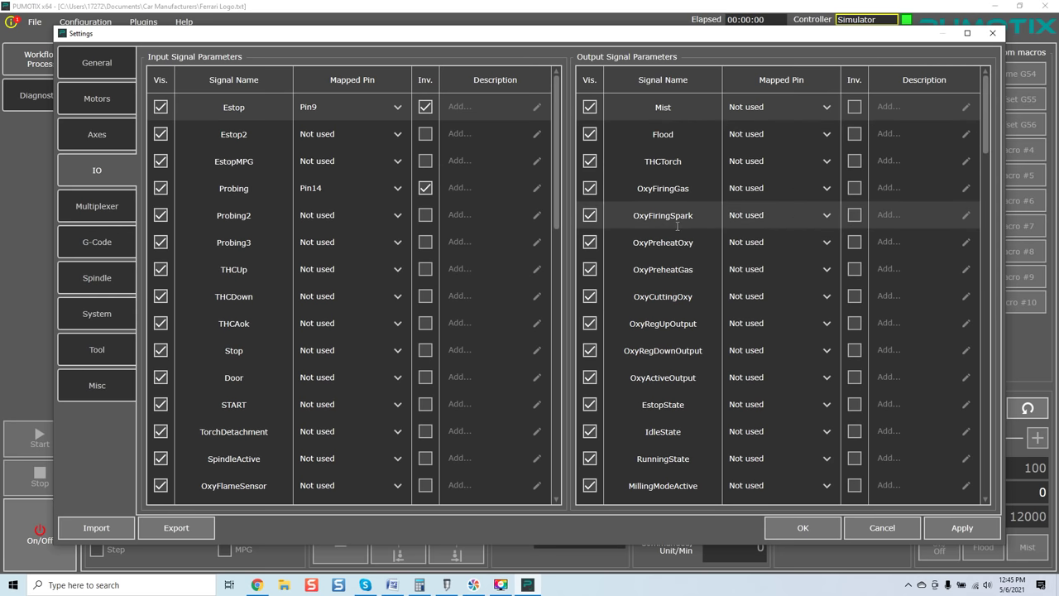
{"action": "scroll", "coordinate": [345, 231], "scroll_direction": "down", "scroll_amount": 1}
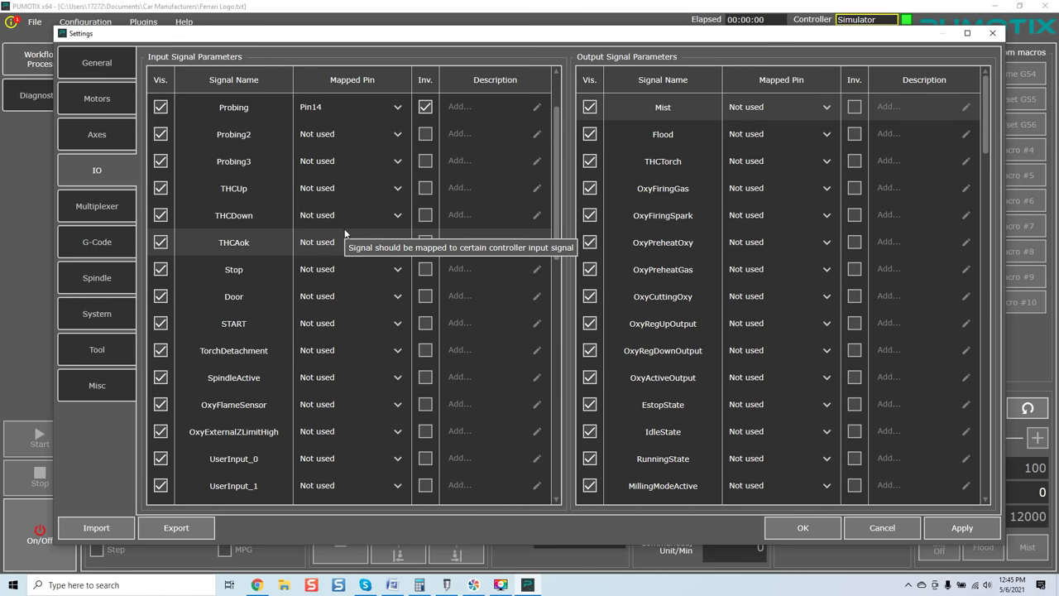
{"action": "scroll", "coordinate": [345, 234], "scroll_direction": "down", "scroll_amount": 5}
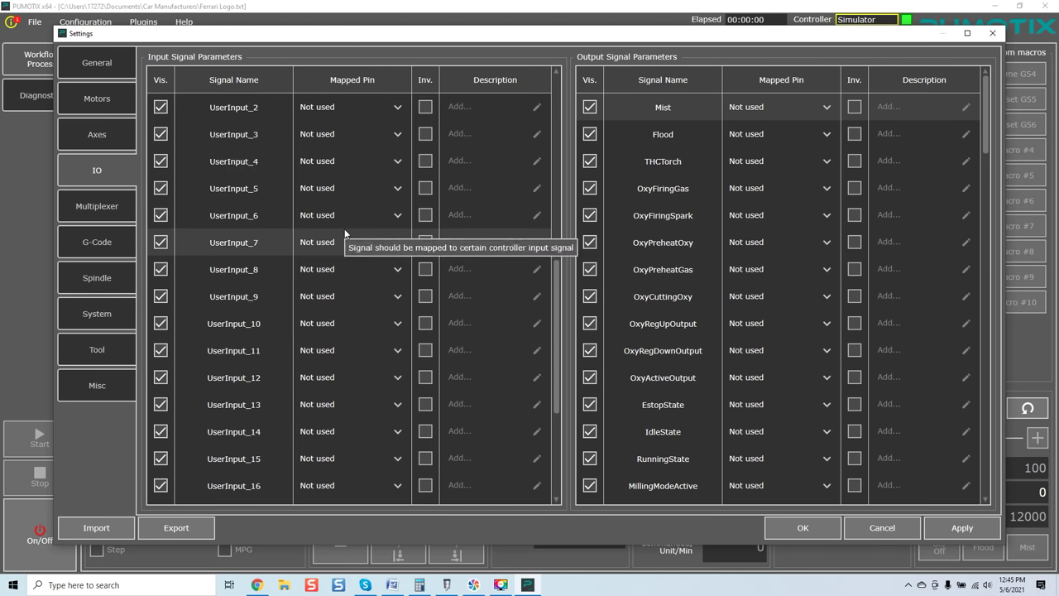
{"action": "scroll", "coordinate": [346, 233], "scroll_direction": "up", "scroll_amount": 6}
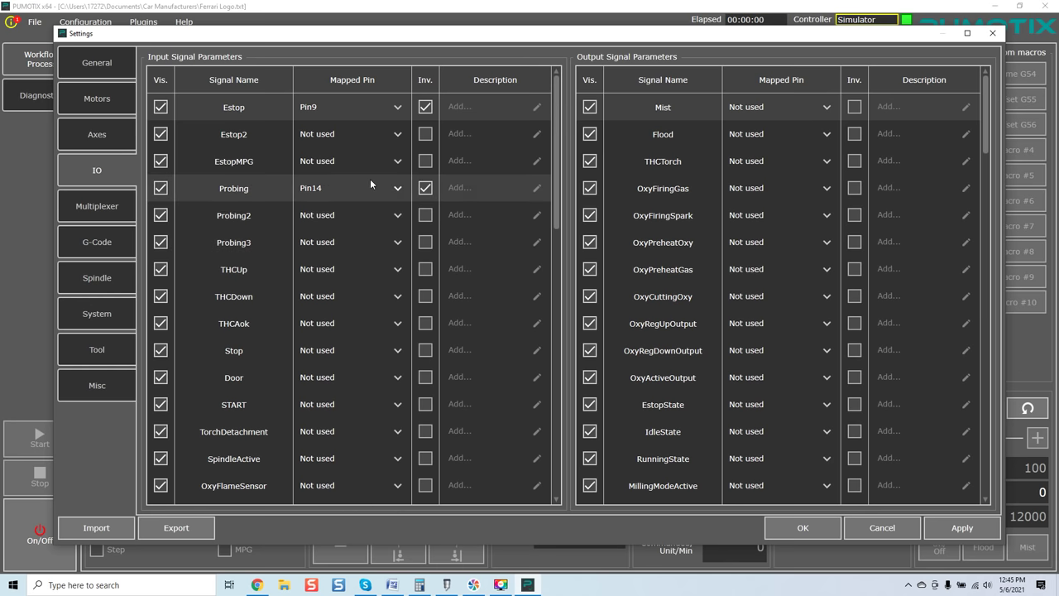
{"action": "scroll", "coordinate": [413, 211], "scroll_direction": "down", "scroll_amount": 2}
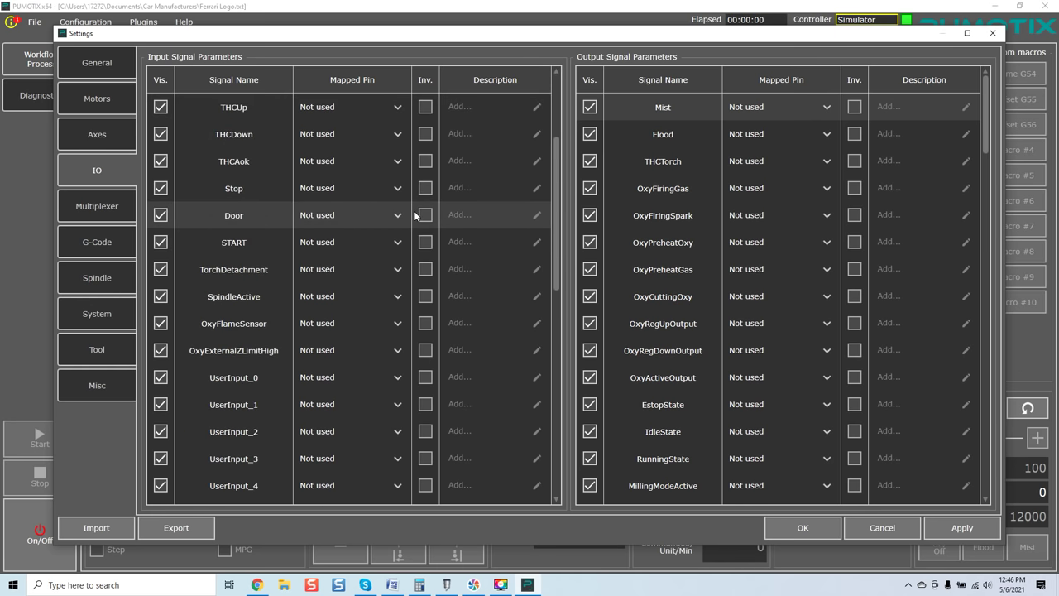
{"action": "scroll", "coordinate": [414, 210], "scroll_direction": "down", "scroll_amount": 4}
{"action": "scroll", "coordinate": [414, 210], "scroll_direction": "up", "scroll_amount": 6}
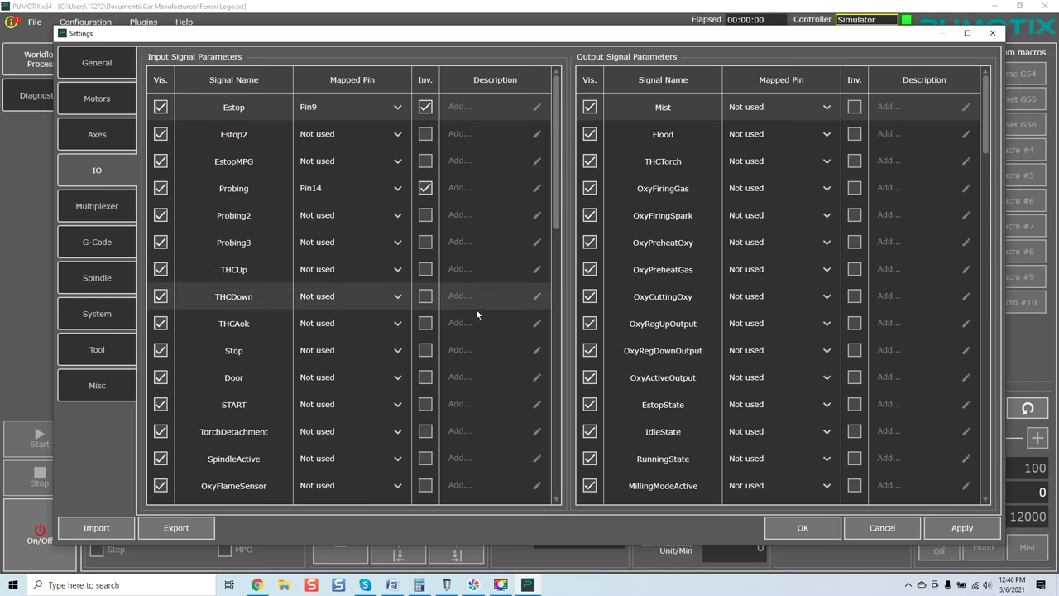
Look over the Multiplexer settings and the G-Code initialization and interpretation parameters.
{"action": "left_click", "coordinate": [124, 210]}
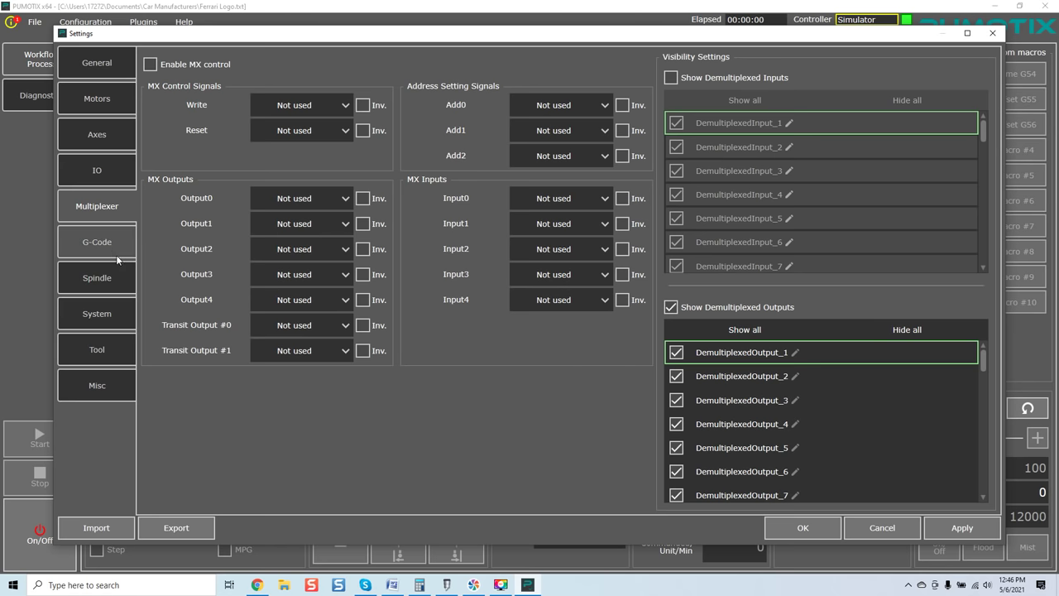
{"action": "left_click", "coordinate": [97, 241]}
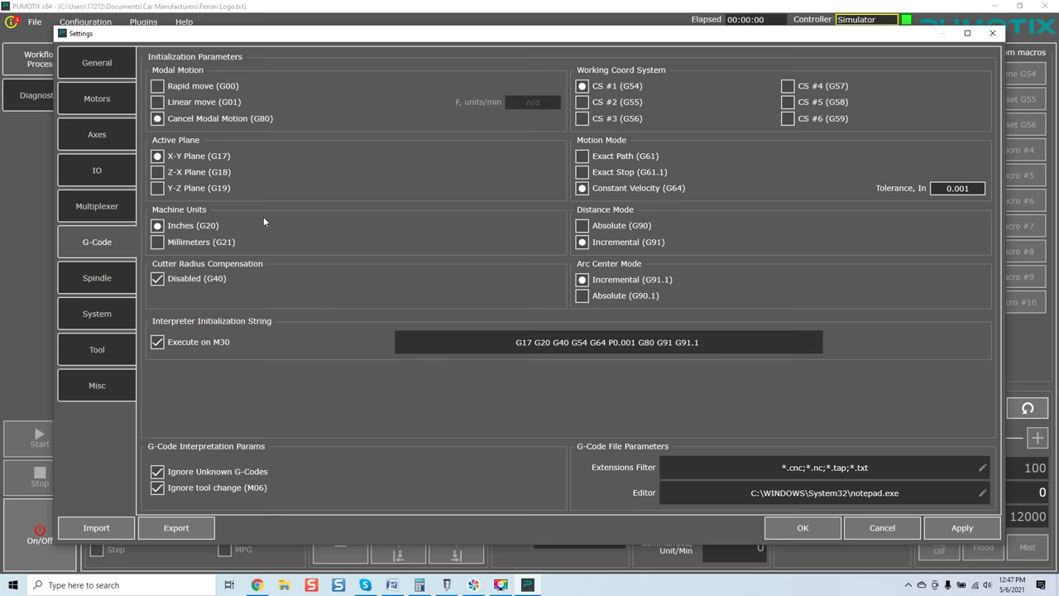
In the Spindle settings, try the Analog spindle control (PWM) mode and set the spindle control mode to External spindle control.
{"action": "left_click", "coordinate": [121, 278]}
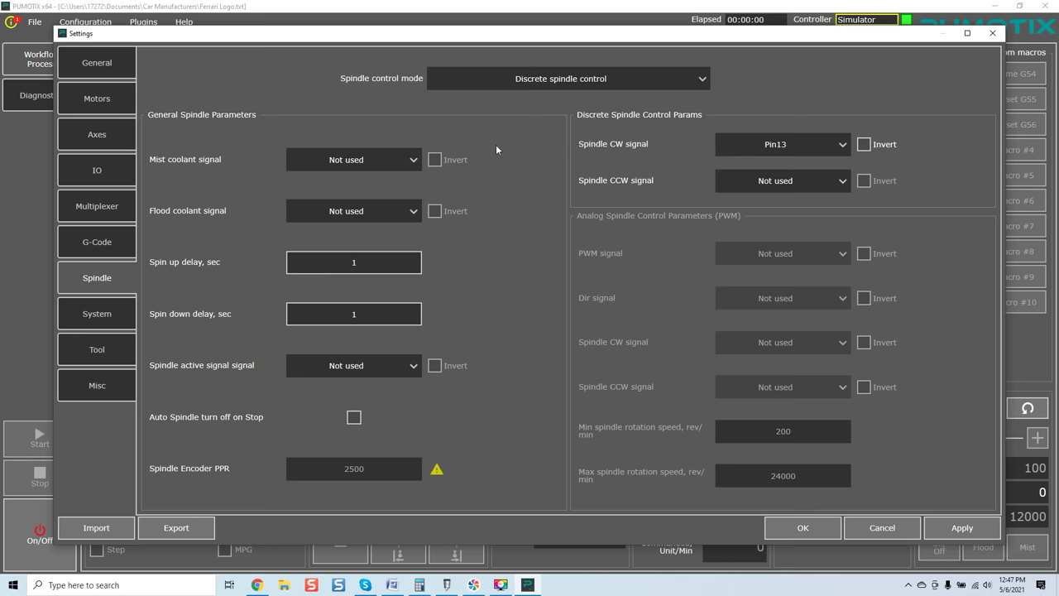
{"action": "left_click", "coordinate": [704, 80]}
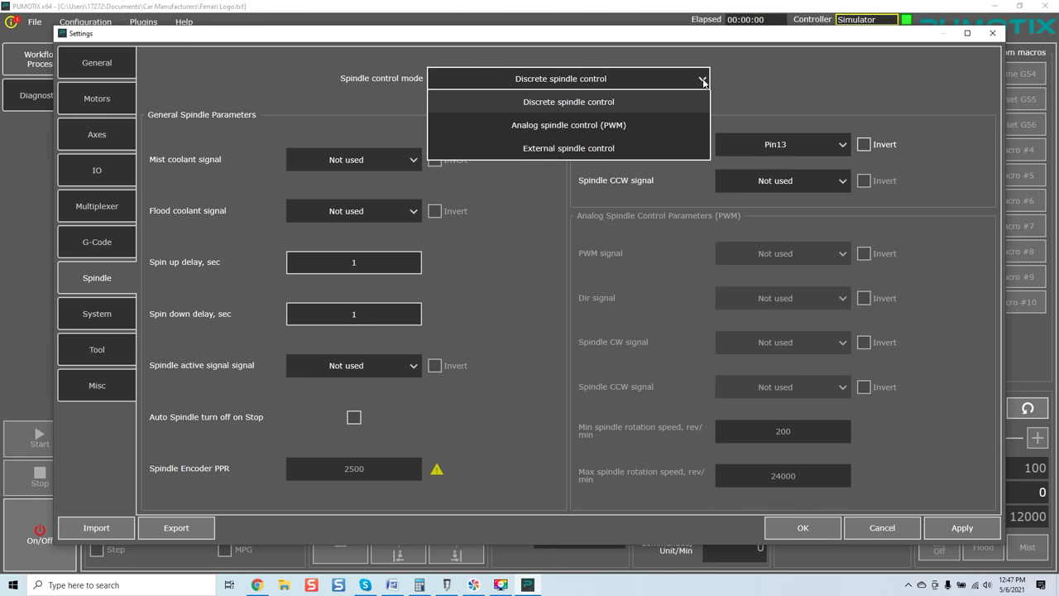
{"action": "left_click", "coordinate": [607, 123]}
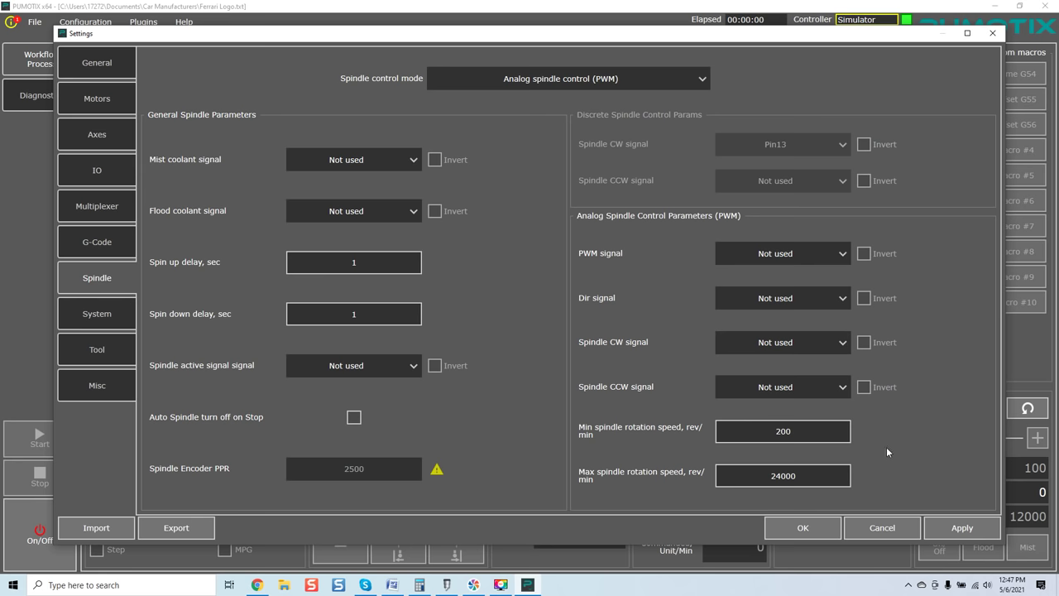
{"action": "left_click", "coordinate": [703, 79]}
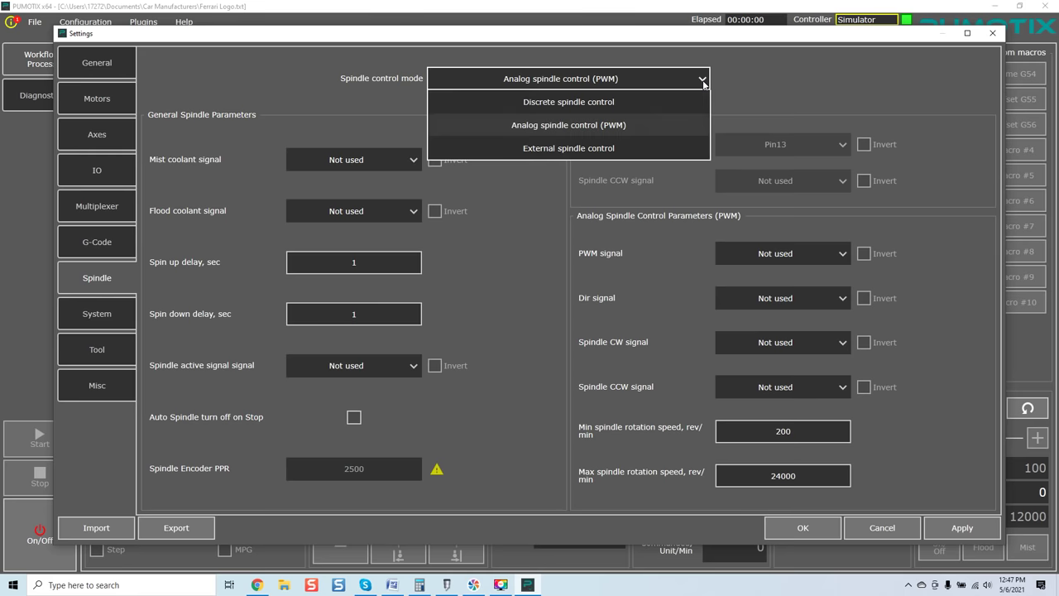
{"action": "left_click", "coordinate": [628, 124]}
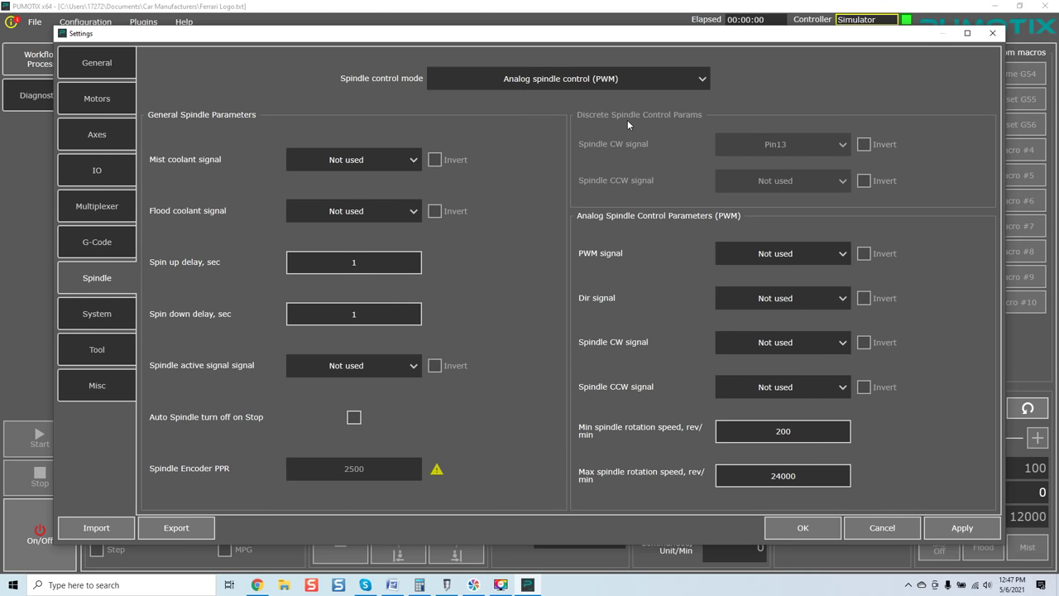
{"action": "left_click", "coordinate": [706, 86]}
{"action": "left_click", "coordinate": [661, 148]}
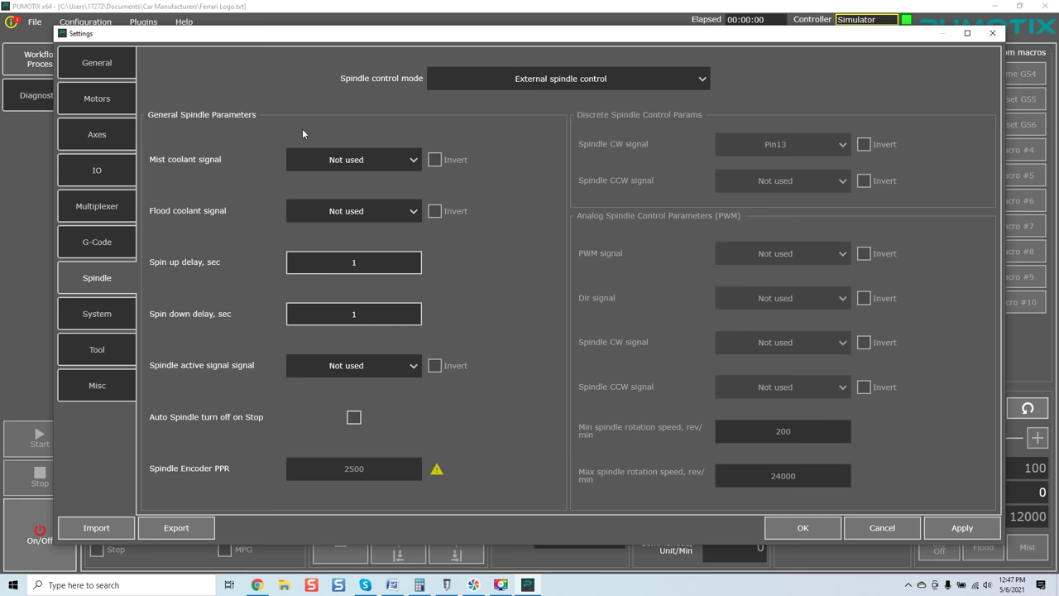
Check the pin choices for the mist and flood coolant signals, keeping both set to Not used.
{"action": "left_click", "coordinate": [416, 162]}
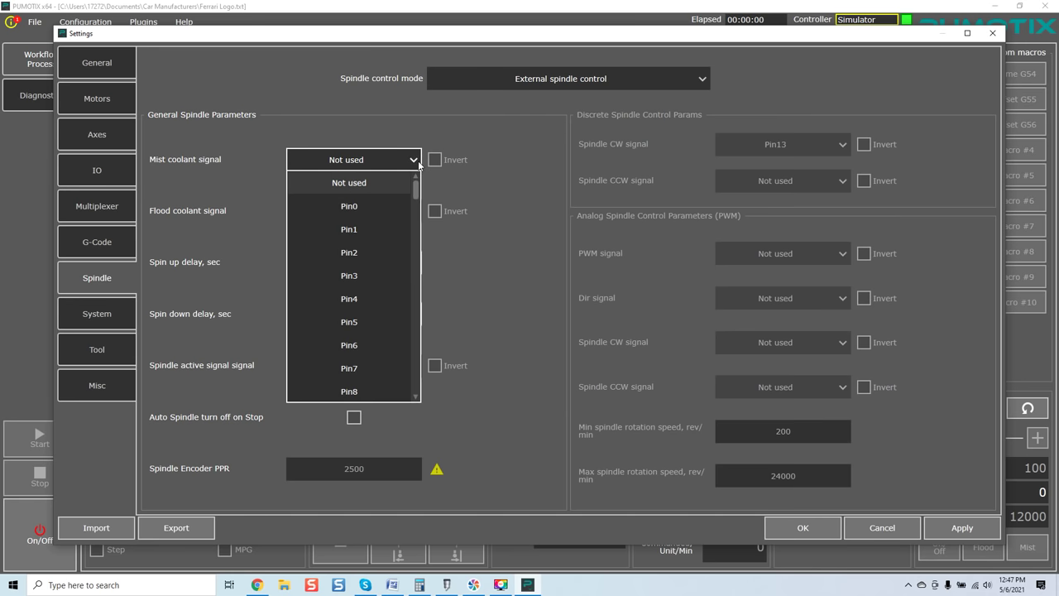
{"action": "left_click", "coordinate": [409, 177]}
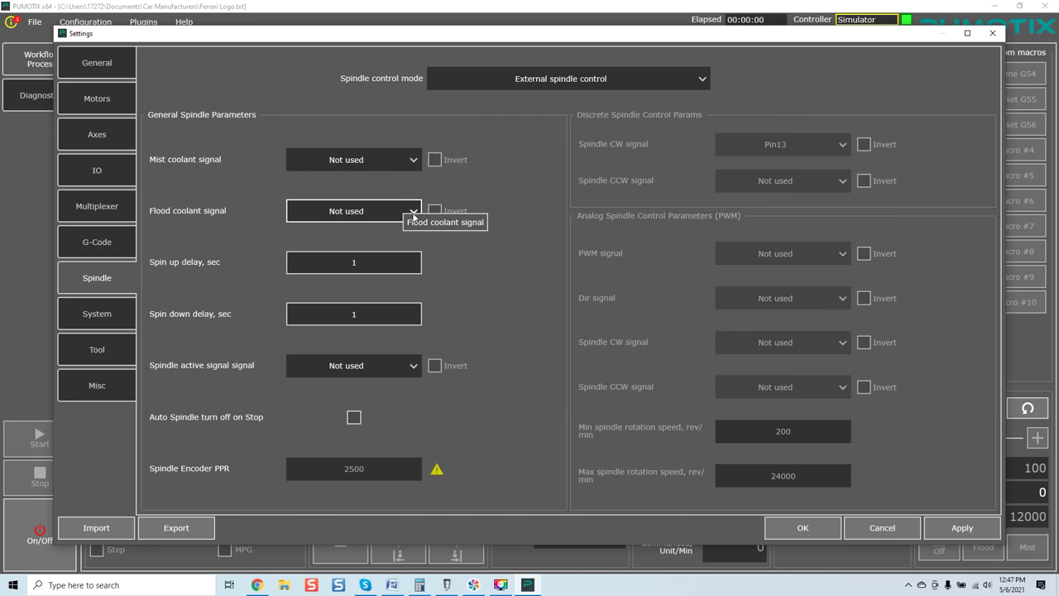
{"action": "left_click", "coordinate": [413, 212]}
{"action": "left_click", "coordinate": [348, 232]}
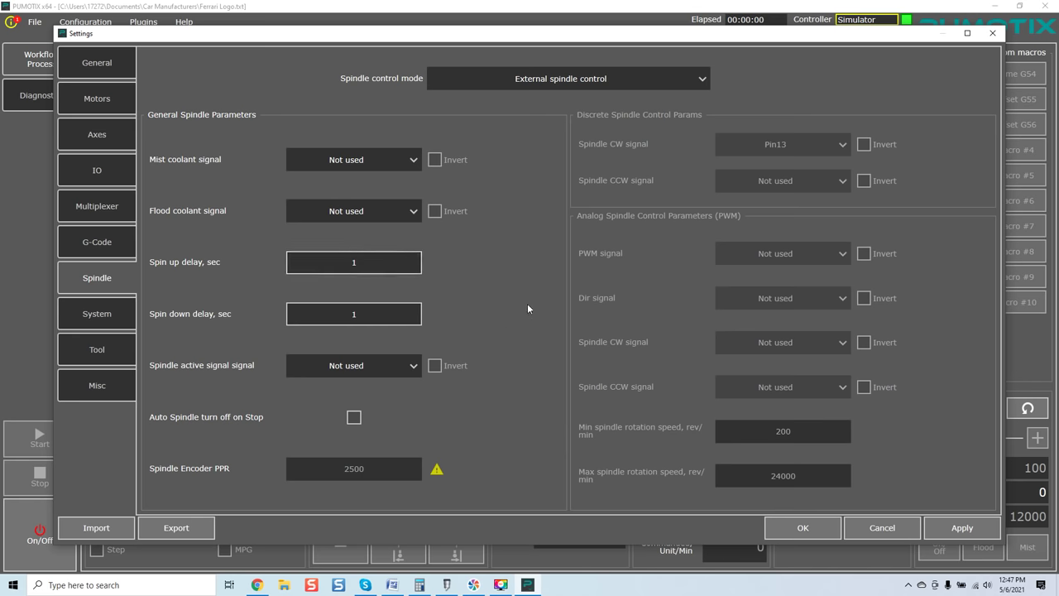
Try the Discrete spindle control mode, check the Spindle CCW signal choices, and discard the settings changes.
{"action": "left_click", "coordinate": [701, 81]}
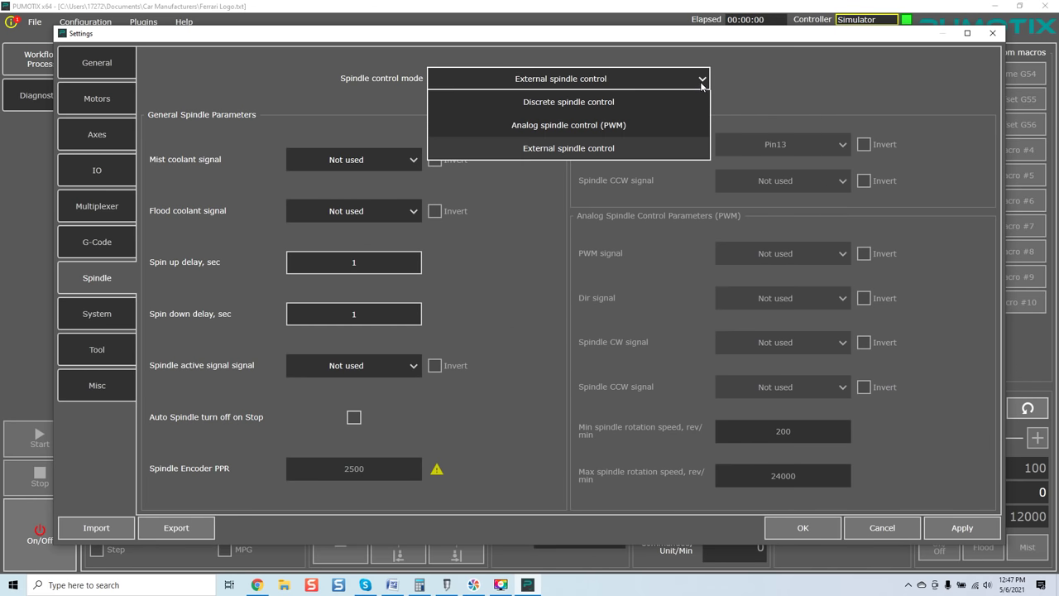
{"action": "left_click", "coordinate": [700, 103]}
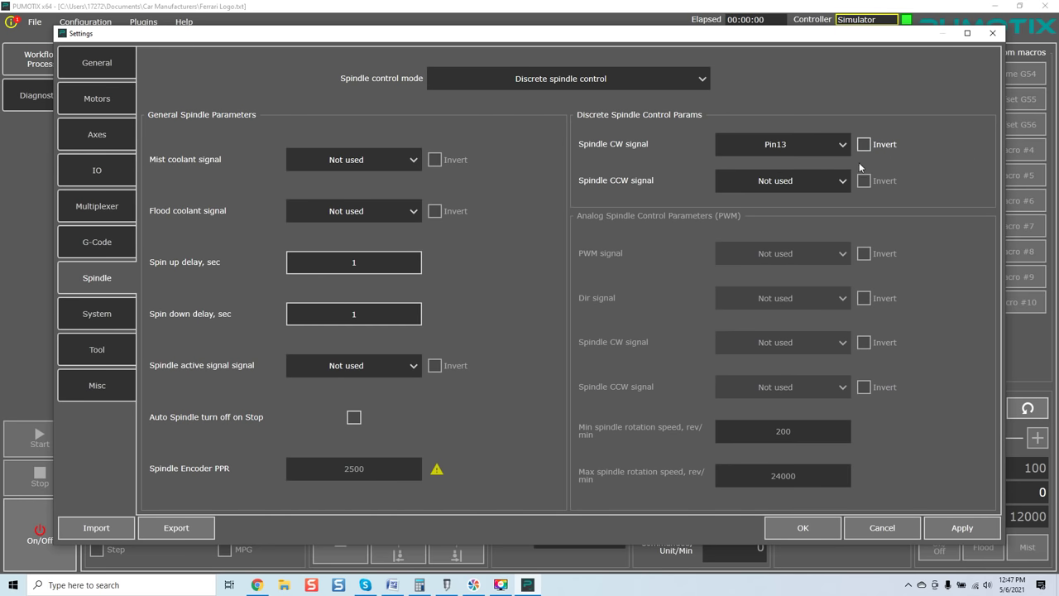
{"action": "left_click", "coordinate": [844, 183]}
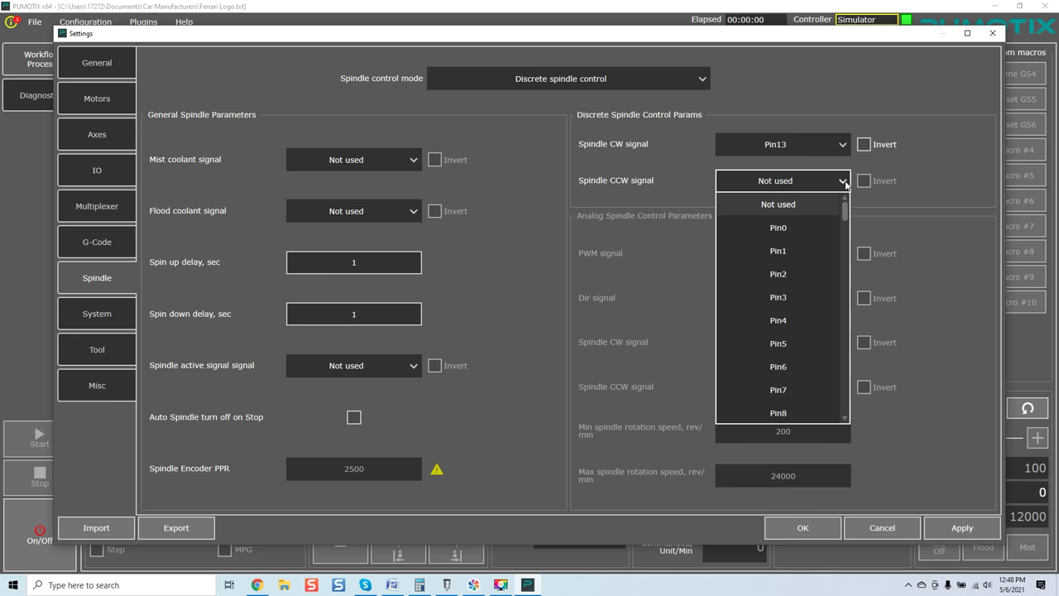
{"action": "left_click", "coordinate": [772, 202]}
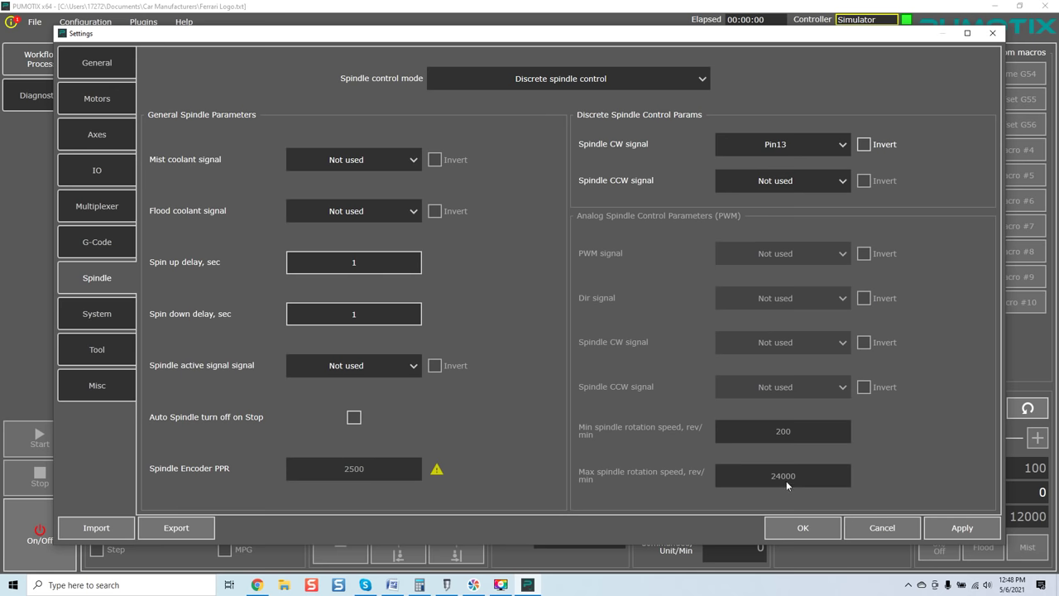
{"action": "left_click", "coordinate": [883, 527]}
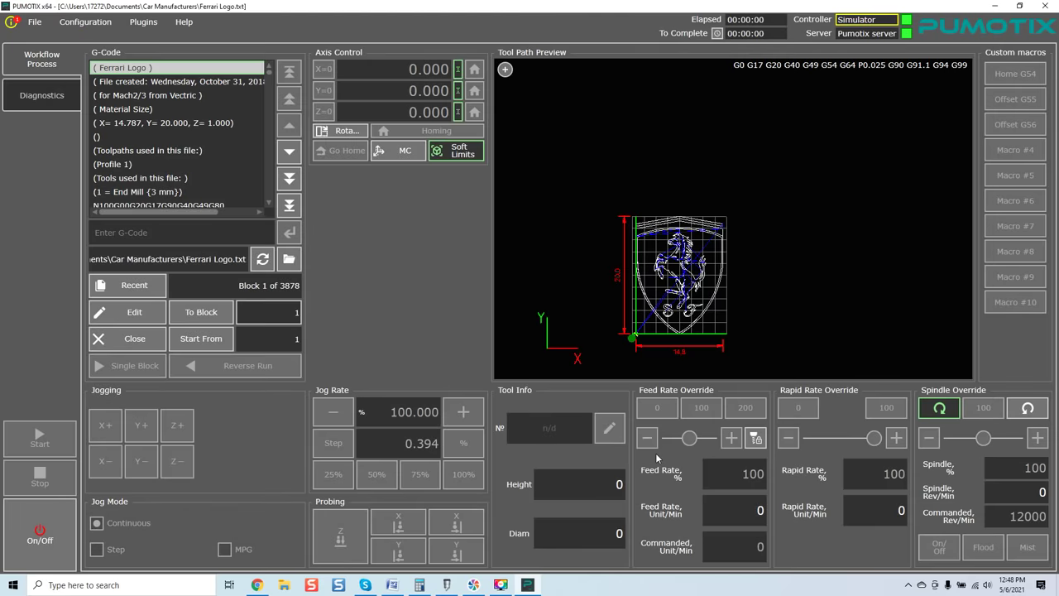
Reopen the Settings and review the System page, including the appearance parameters down to the color options.
{"action": "left_click", "coordinate": [86, 22]}
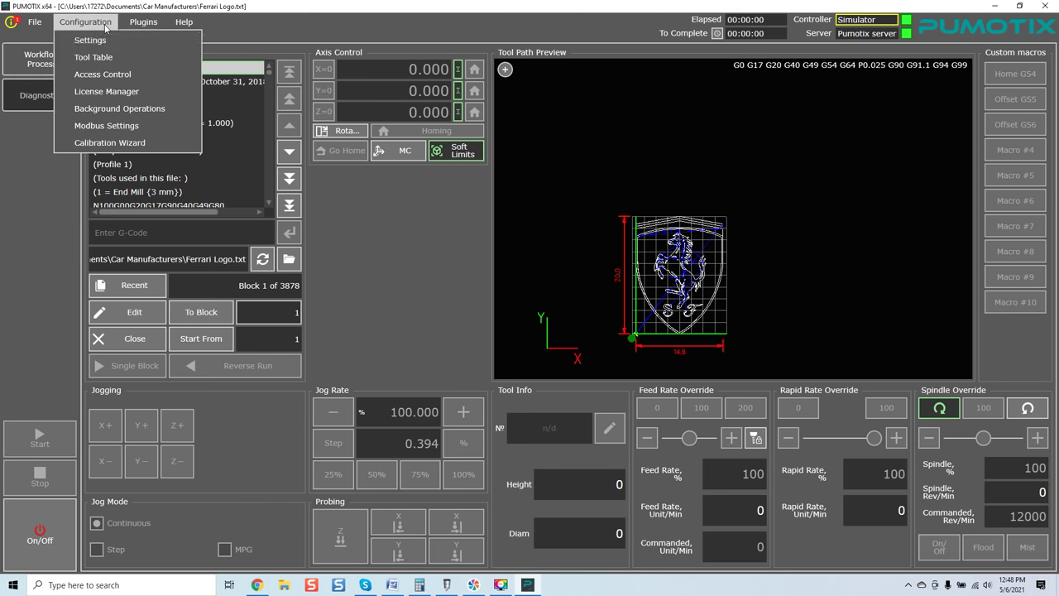
{"action": "left_click", "coordinate": [95, 38]}
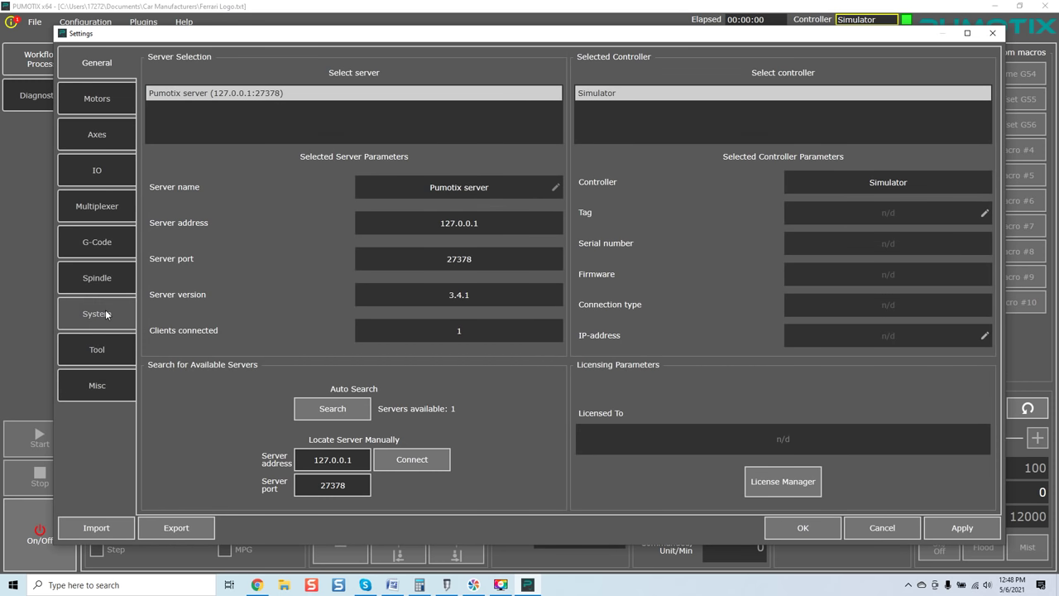
{"action": "left_click", "coordinate": [106, 314]}
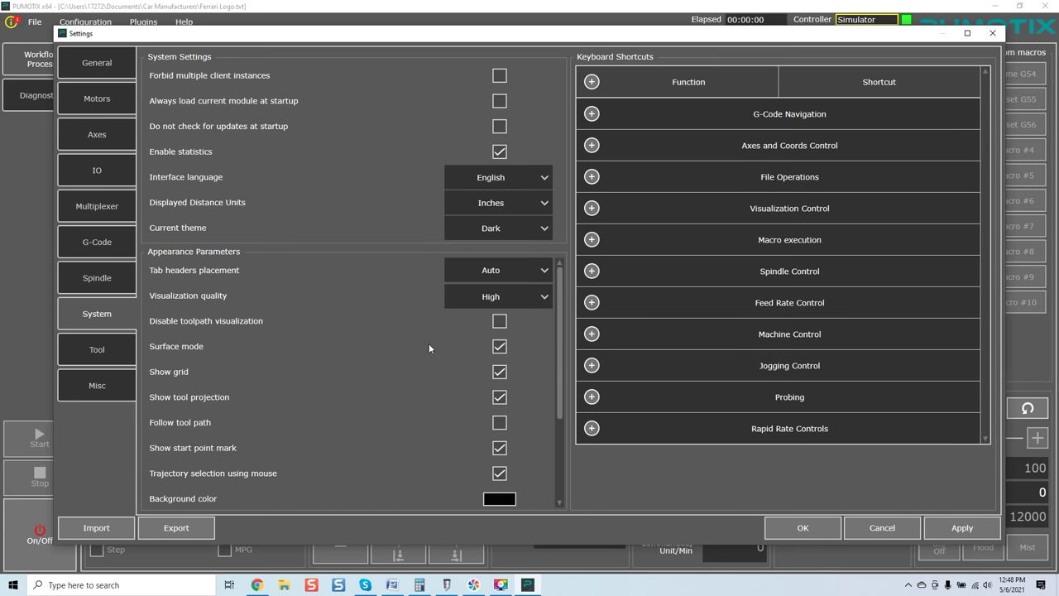
{"action": "scroll", "coordinate": [421, 461], "scroll_direction": "down", "scroll_amount": 5}
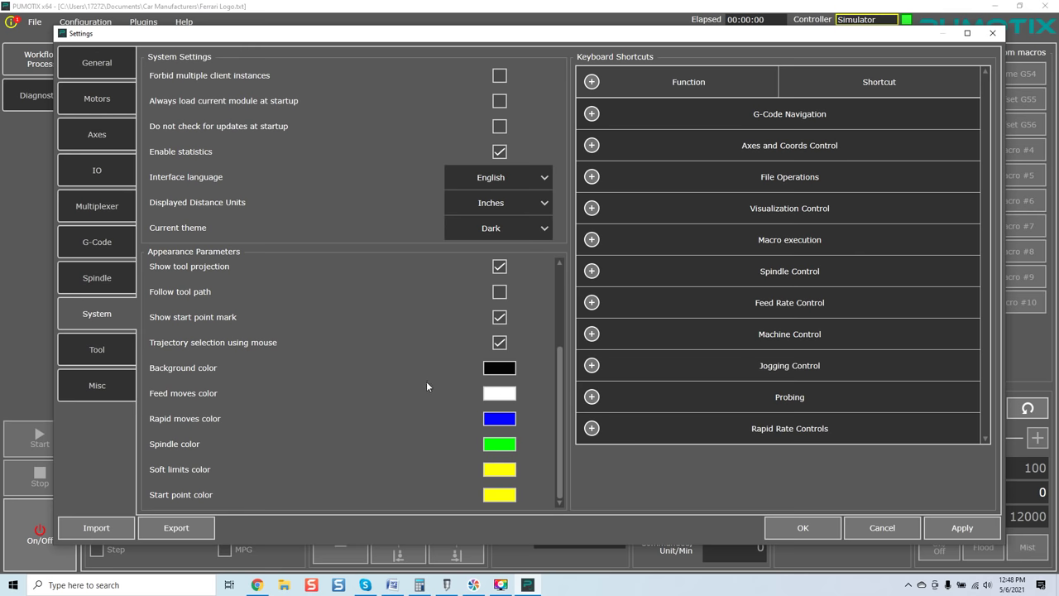
Expand all keyboard shortcut groups, examine the G-Code Navigation and Axes and Coords Control shortcuts, and collapse the groups again.
{"action": "left_click", "coordinate": [592, 81]}
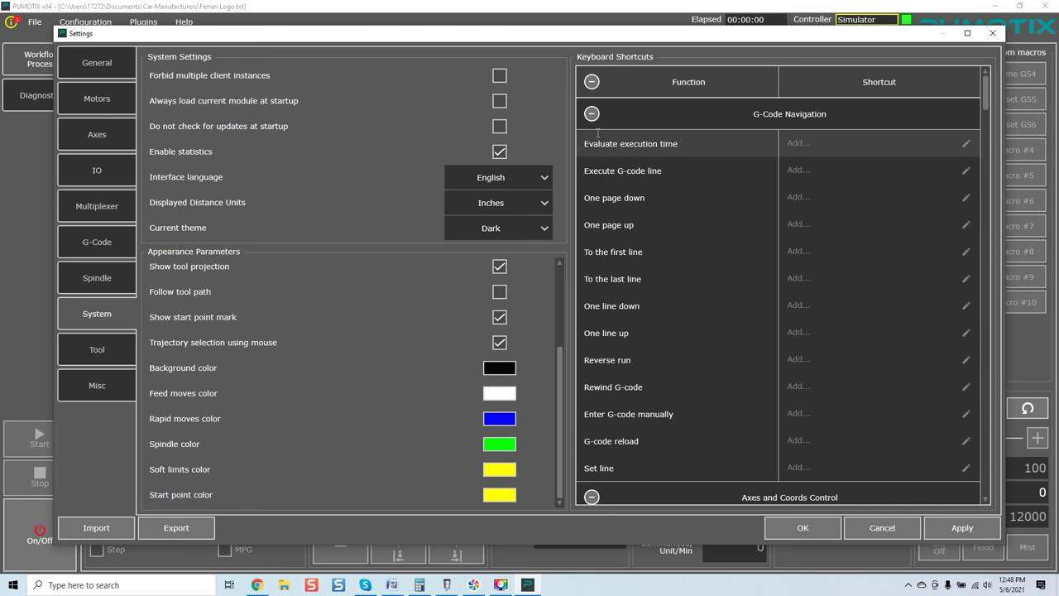
{"action": "scroll", "coordinate": [750, 183], "scroll_direction": "down", "scroll_amount": 1}
{"action": "scroll", "coordinate": [750, 183], "scroll_direction": "down", "scroll_amount": 1}
{"action": "scroll", "coordinate": [750, 187], "scroll_direction": "up", "scroll_amount": 2}
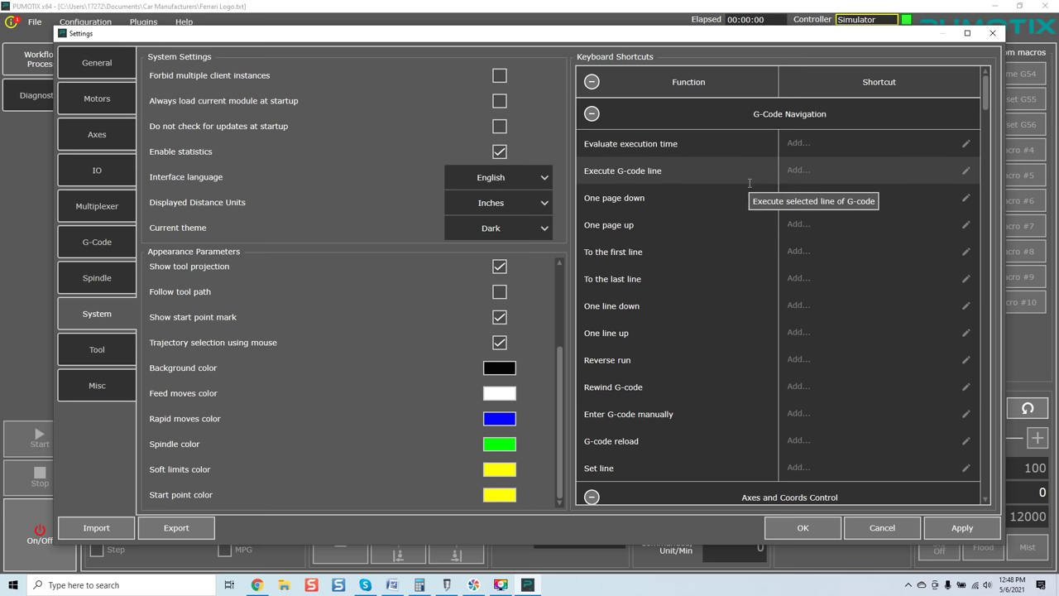
{"action": "scroll", "coordinate": [818, 162], "scroll_direction": "down", "scroll_amount": 3}
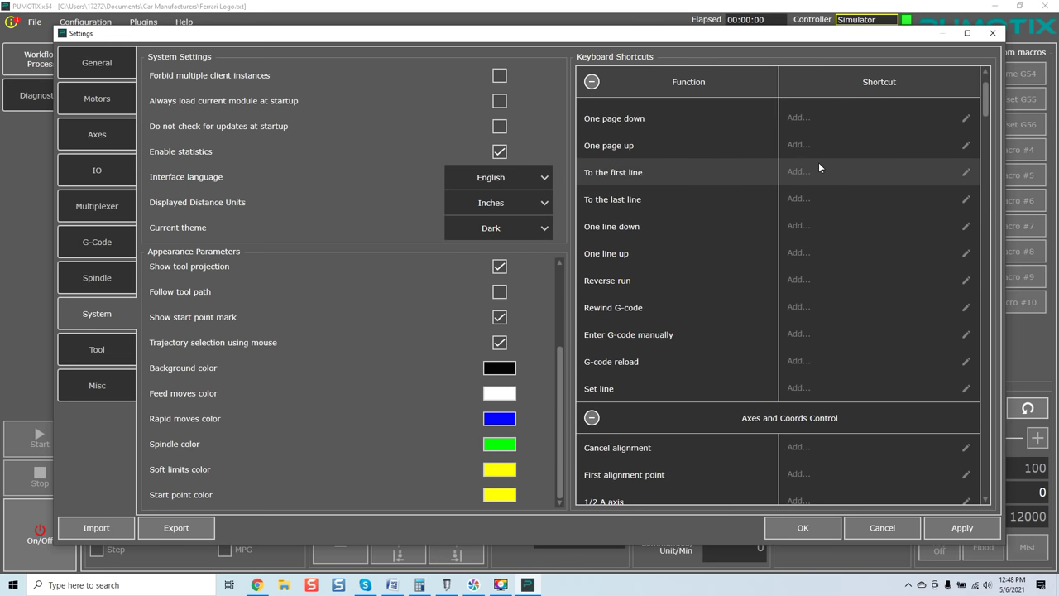
{"action": "scroll", "coordinate": [819, 162], "scroll_direction": "down", "scroll_amount": 10}
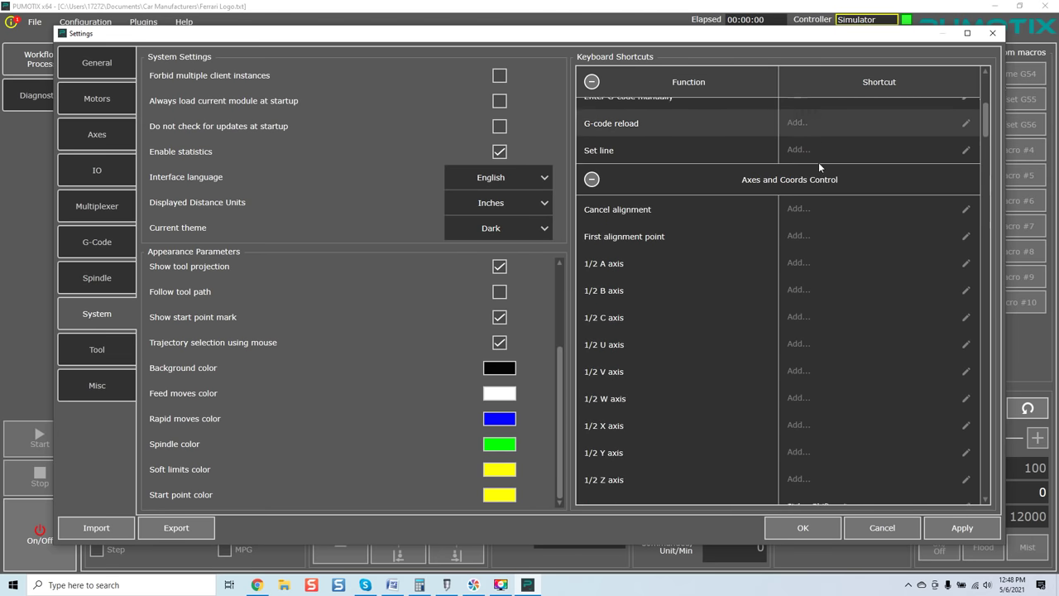
{"action": "scroll", "coordinate": [818, 162], "scroll_direction": "down", "scroll_amount": 5}
{"action": "scroll", "coordinate": [819, 162], "scroll_direction": "up", "scroll_amount": 12}
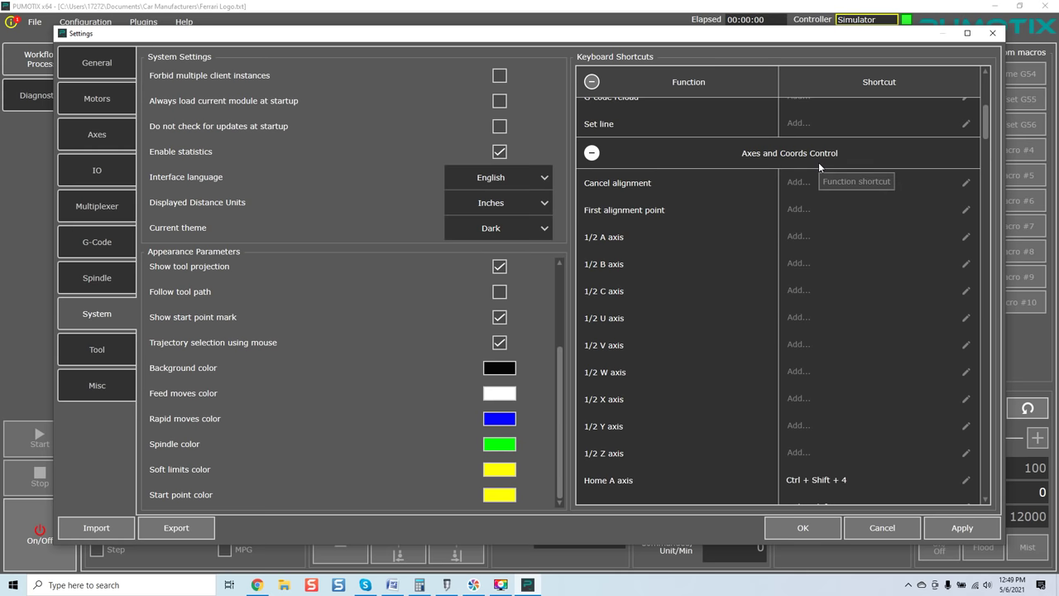
{"action": "scroll", "coordinate": [819, 162], "scroll_direction": "up", "scroll_amount": 5}
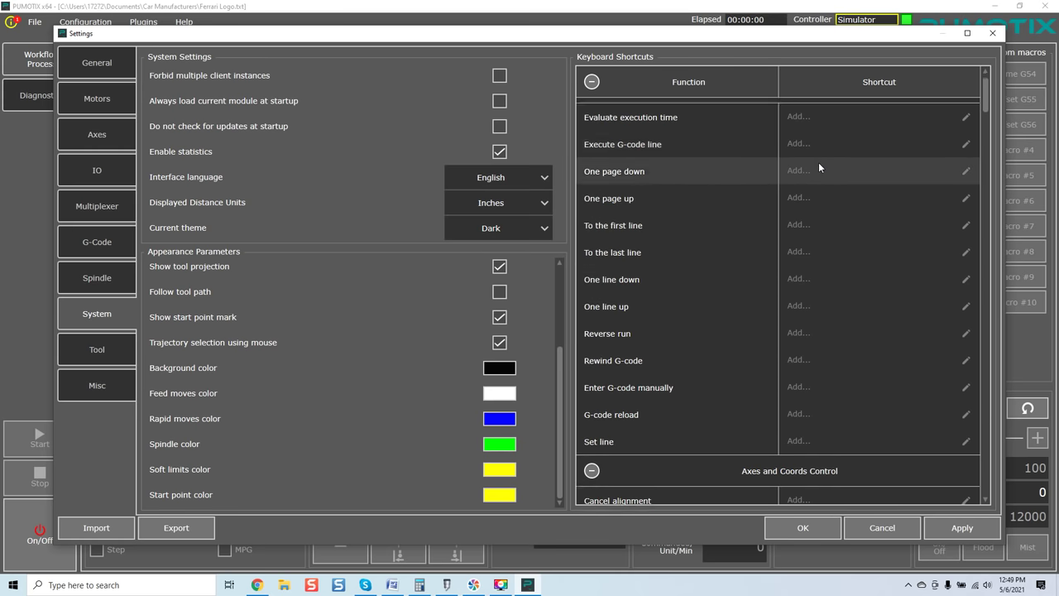
{"action": "left_click", "coordinate": [592, 82]}
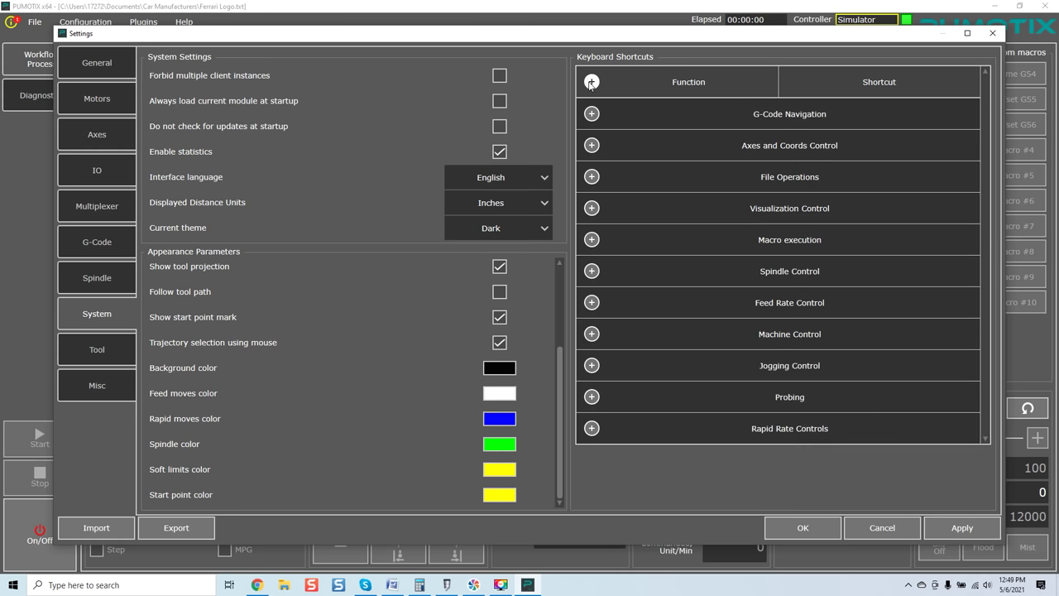
Review the Tool settings, including the probe sensor type, and the Misc settings, closing the Settings without saving.
{"action": "left_click", "coordinate": [112, 353]}
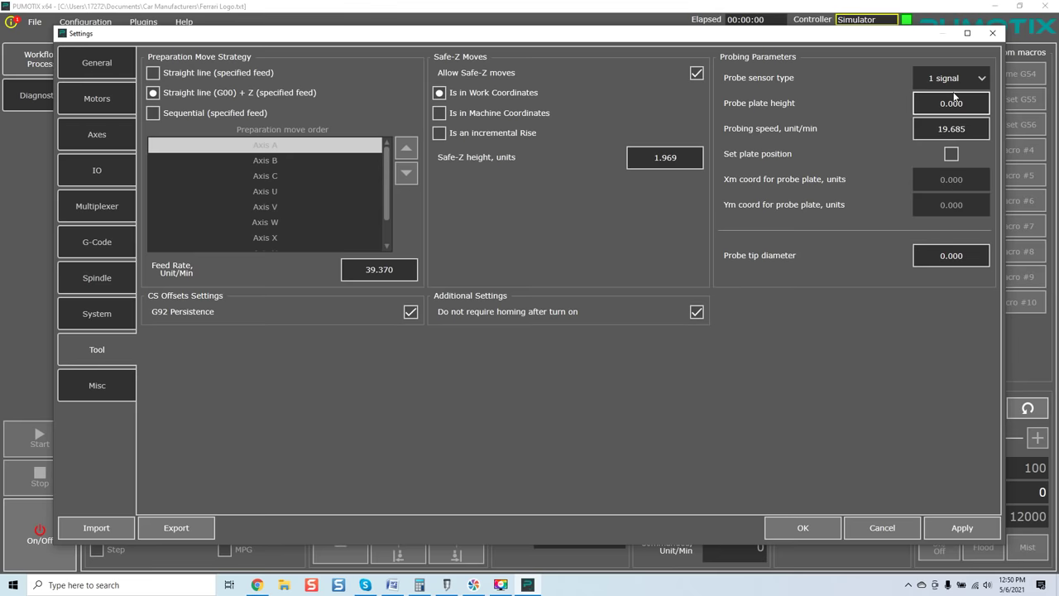
{"action": "left_click", "coordinate": [985, 80]}
{"action": "left_click", "coordinate": [985, 80]}
{"action": "left_click", "coordinate": [123, 384]}
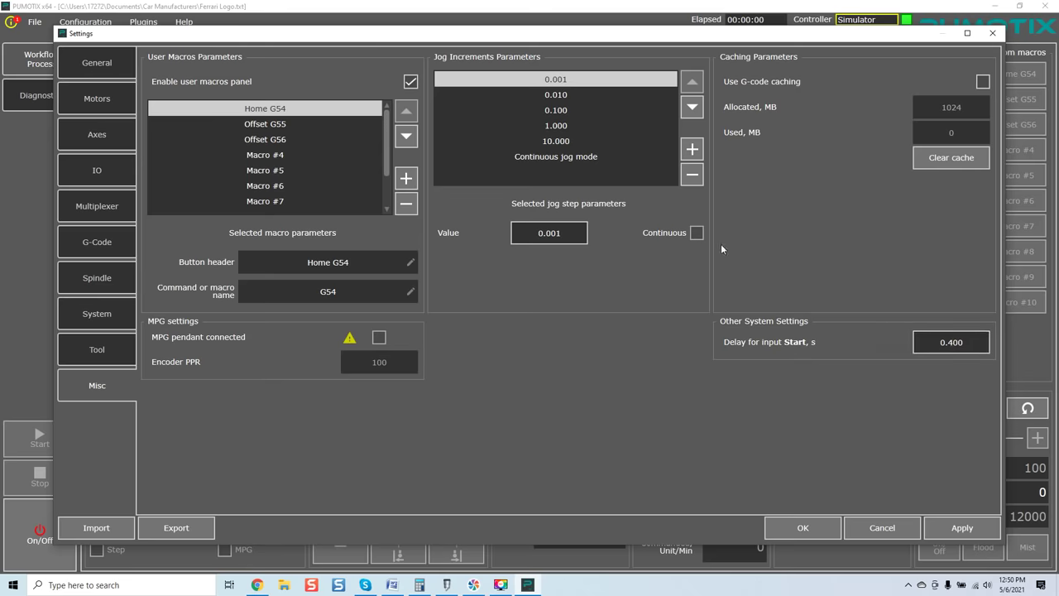
{"action": "left_click", "coordinate": [898, 528]}
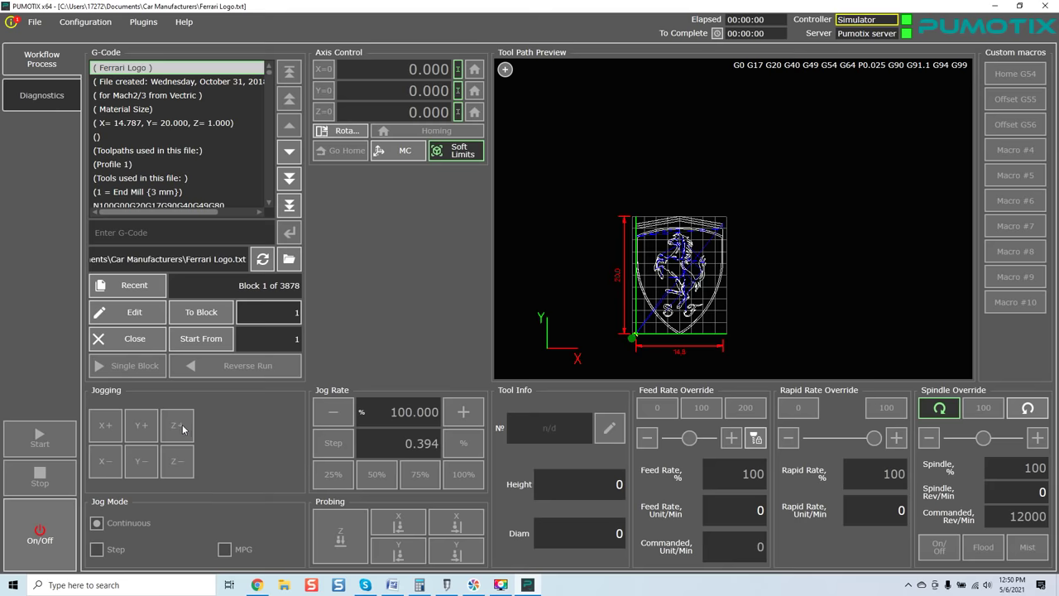
Turn on the machine control and view the soft limits around the Ferrari Logo toolpath.
{"action": "left_click", "coordinate": [58, 529]}
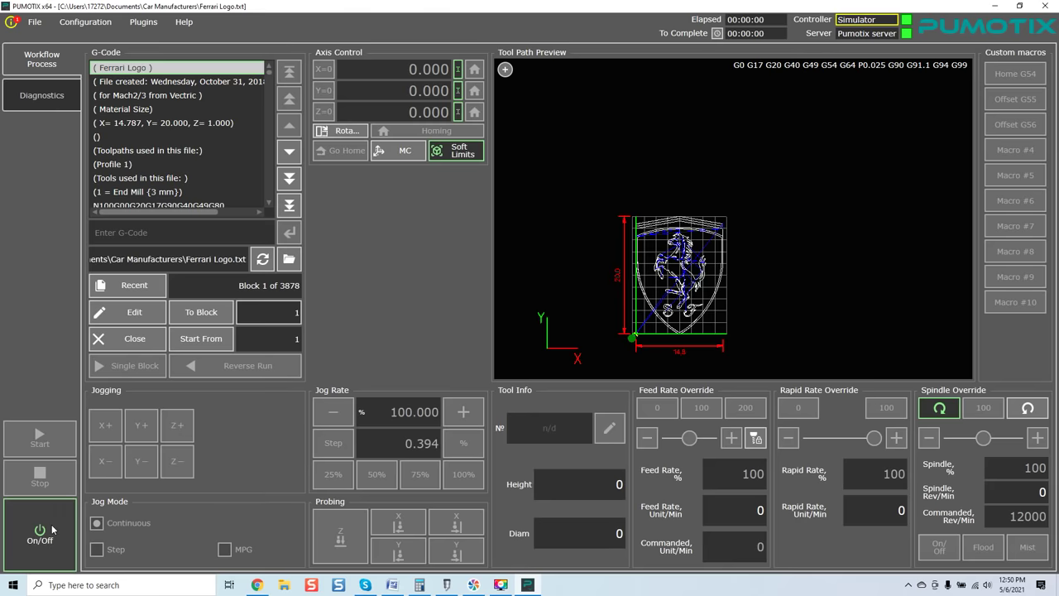
{"action": "left_click_drag", "start_coordinate": [800, 223], "coordinate": [767, 224]}
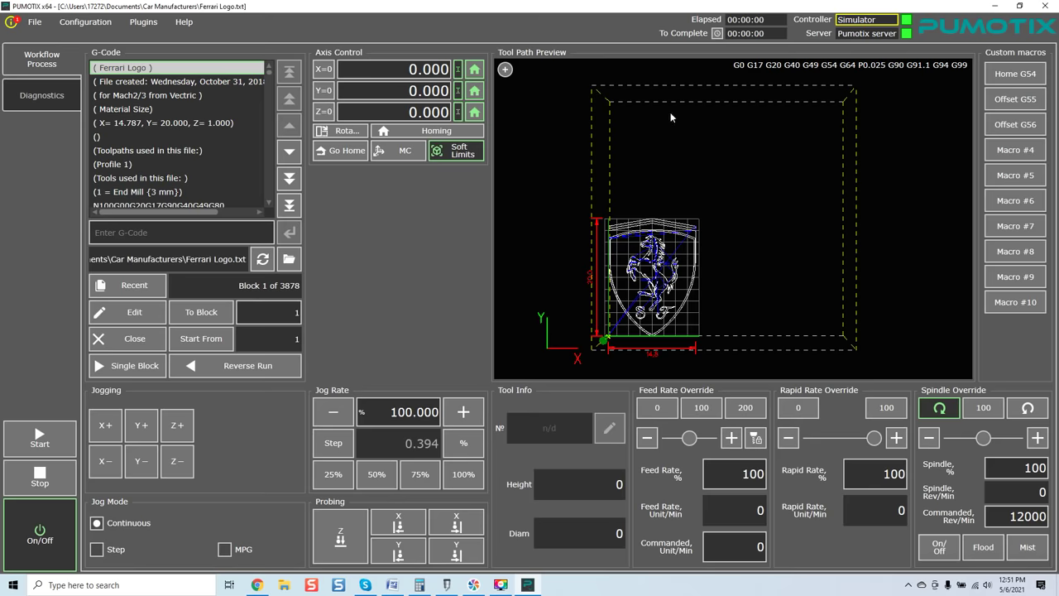
Show the tool path preview's view controls and try shifting, front view, view reset and zooming on the Ferrari Logo toolpath.
{"action": "left_click", "coordinate": [505, 70]}
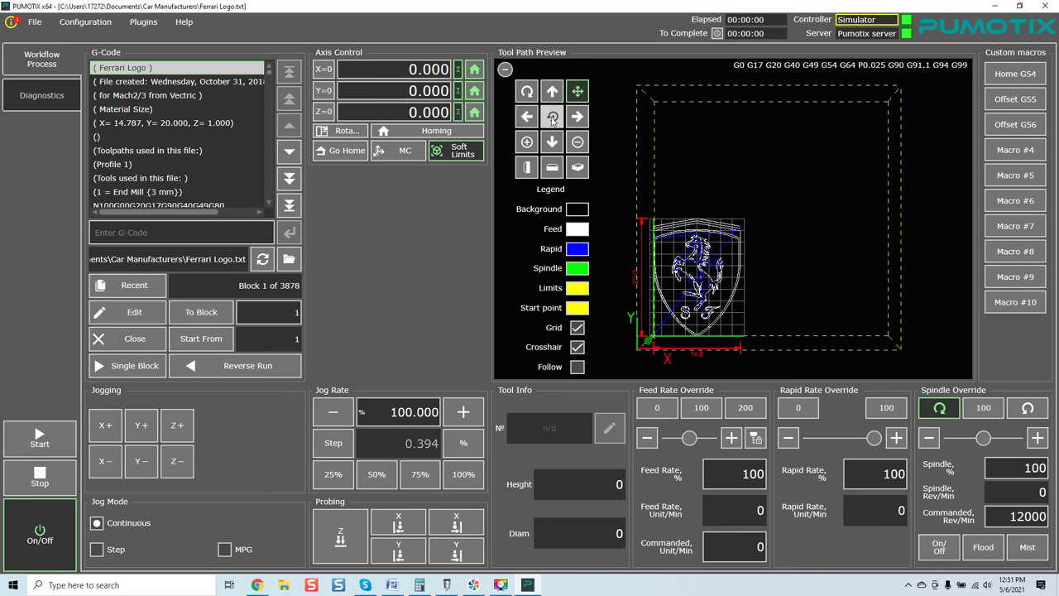
{"action": "left_click", "coordinate": [578, 118]}
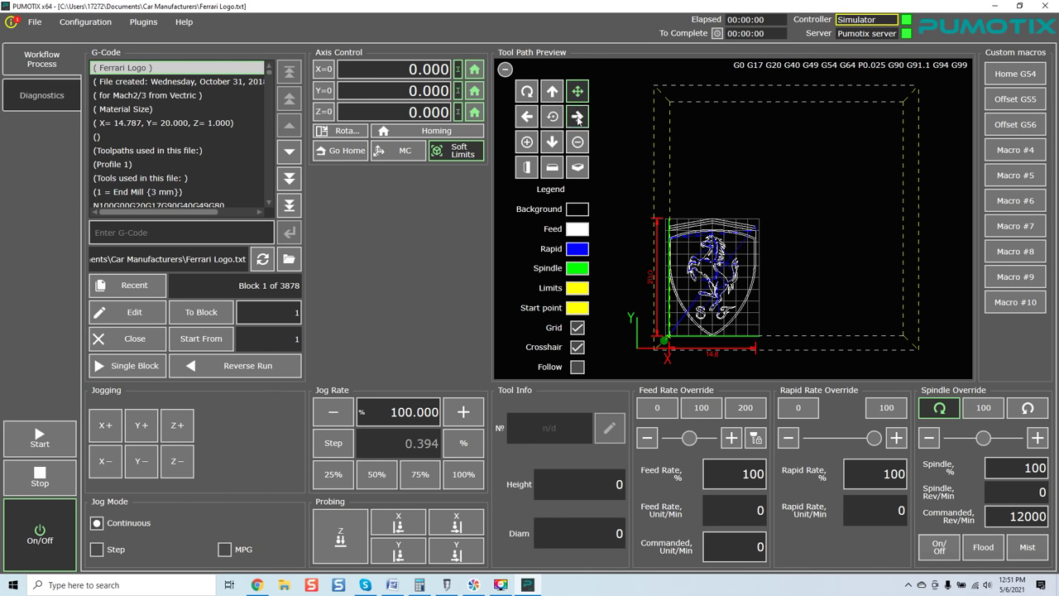
{"action": "left_click", "coordinate": [534, 120]}
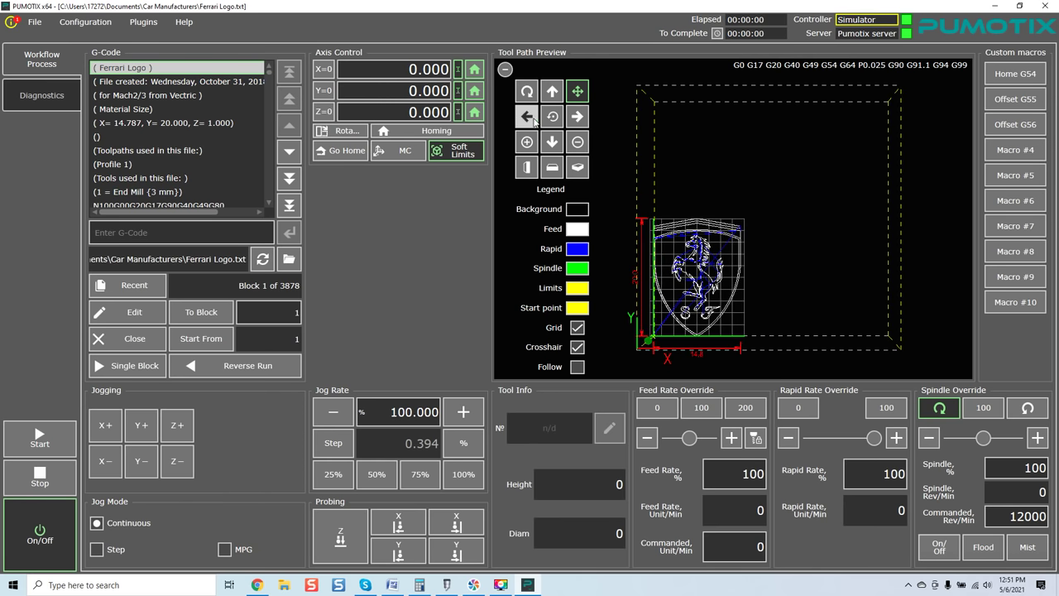
{"action": "left_click", "coordinate": [554, 168]}
{"action": "left_click", "coordinate": [552, 168]}
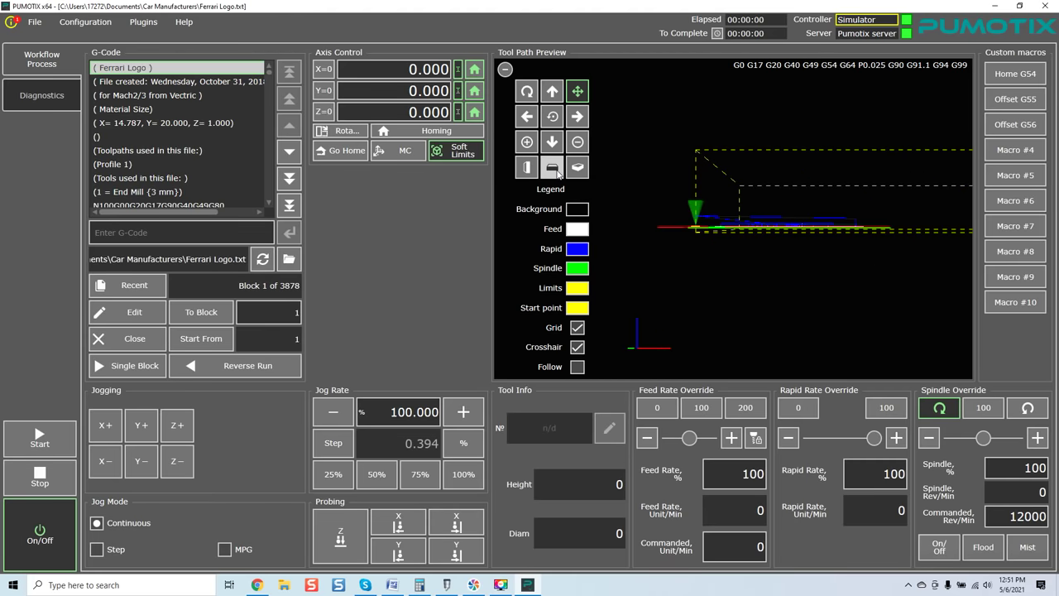
{"action": "left_click", "coordinate": [553, 116]}
{"action": "scroll", "coordinate": [882, 158], "scroll_direction": "down", "scroll_amount": 5}
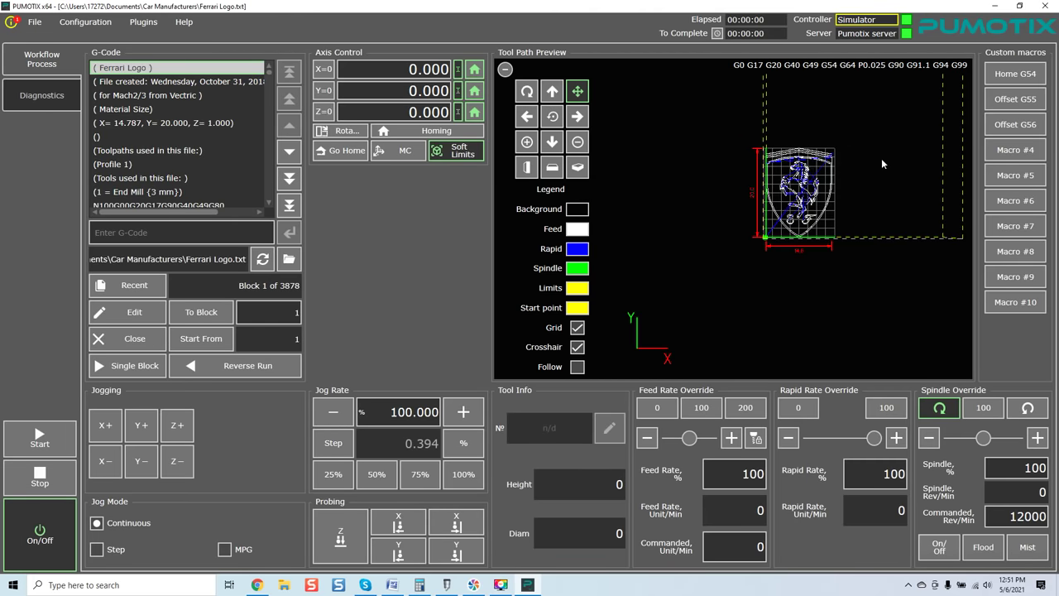
{"action": "scroll", "coordinate": [797, 223], "scroll_direction": "up", "scroll_amount": 3}
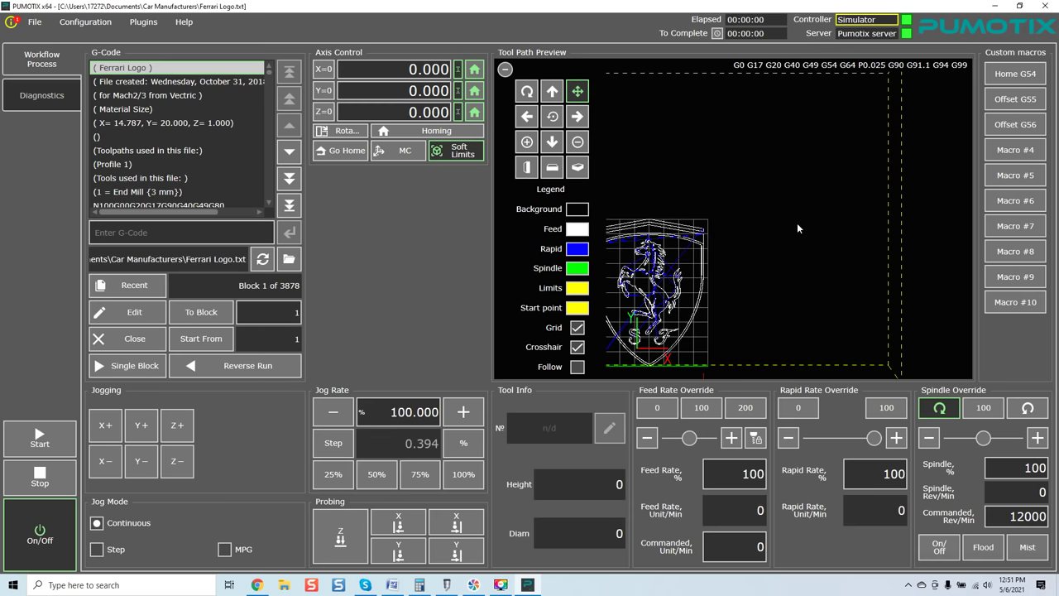